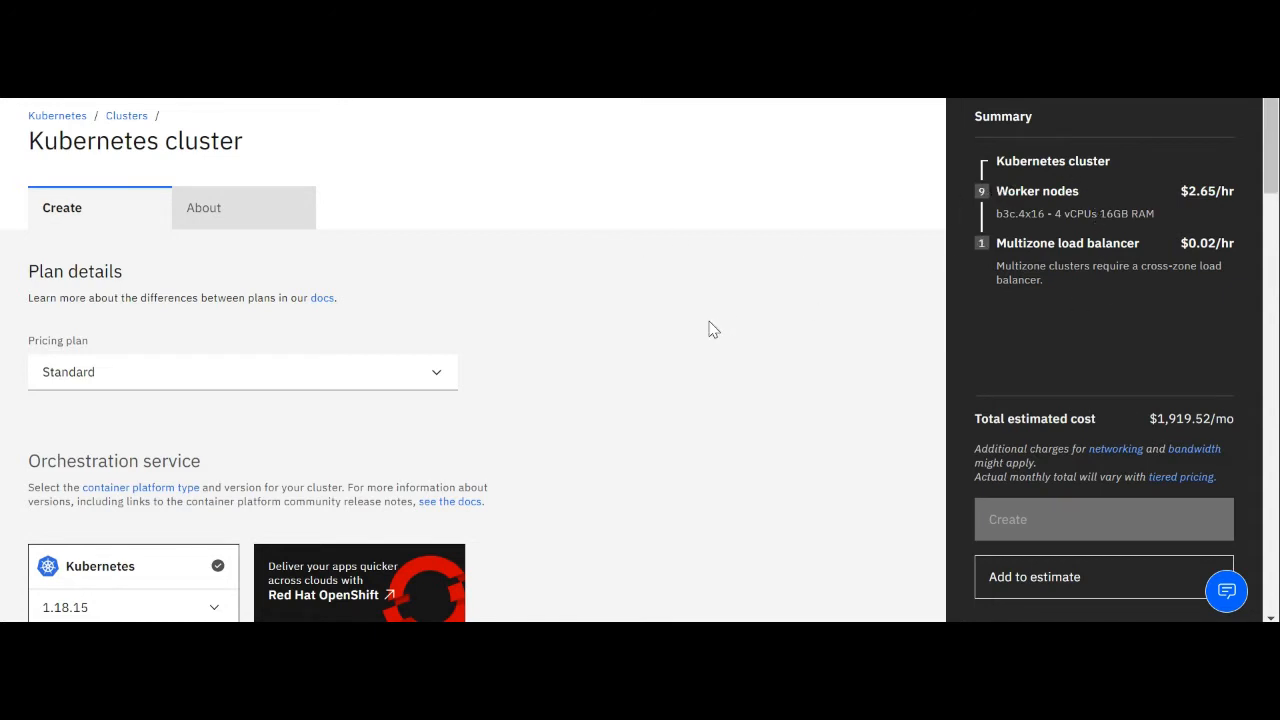
Choose the Standard pricing plan and Kubernetes version 1.18.15 for the new cluster
click(120, 379)
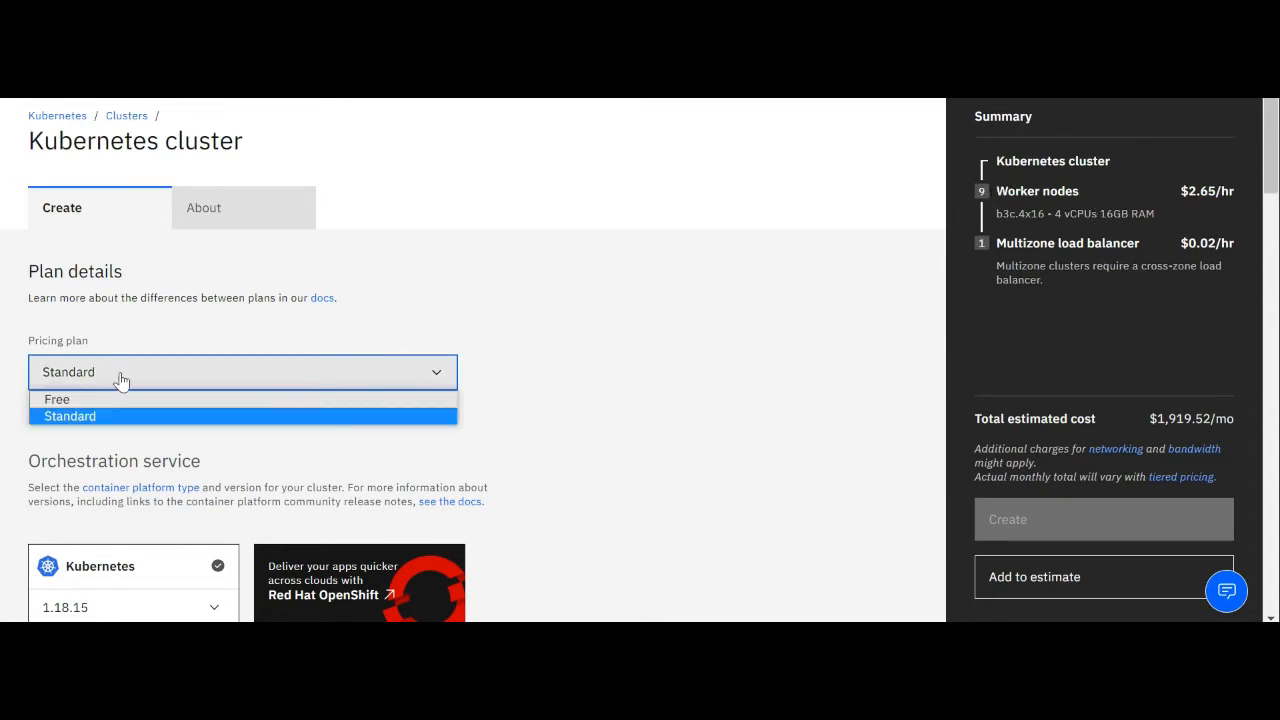
click(111, 417)
scroll(523, 391, down, 2)
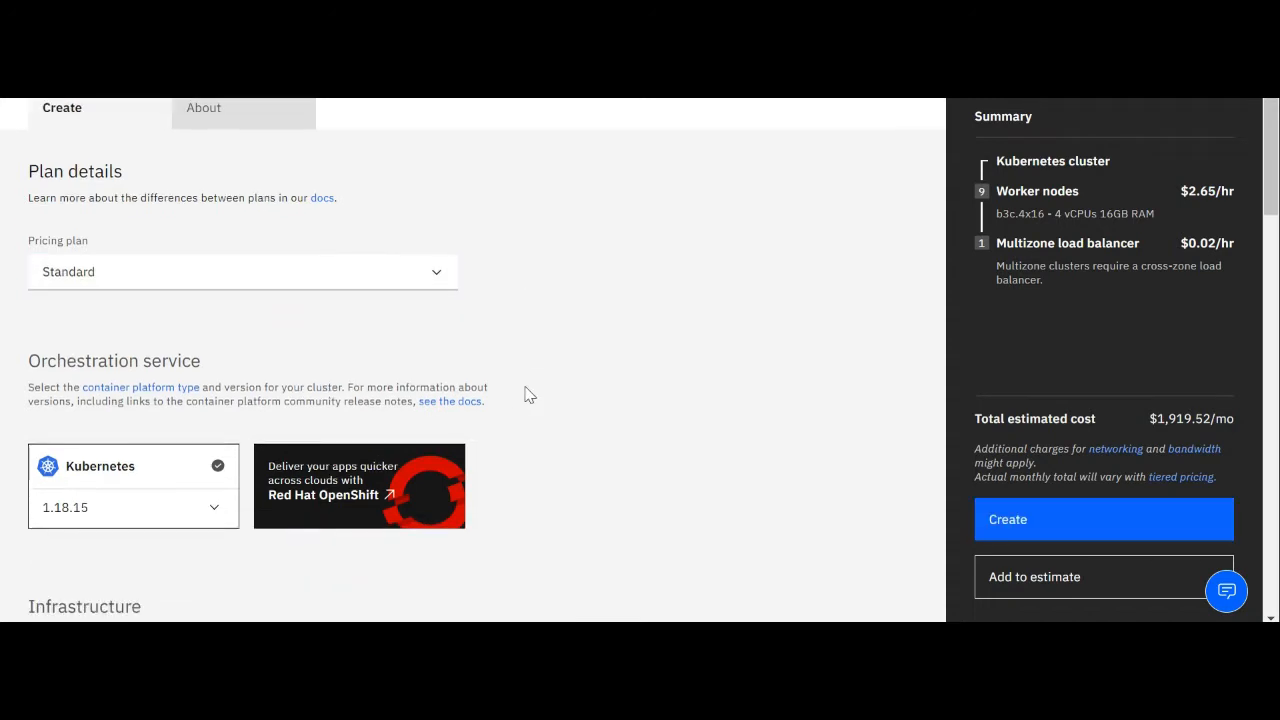
scroll(529, 395, down, 1)
scroll(529, 395, down, 1)
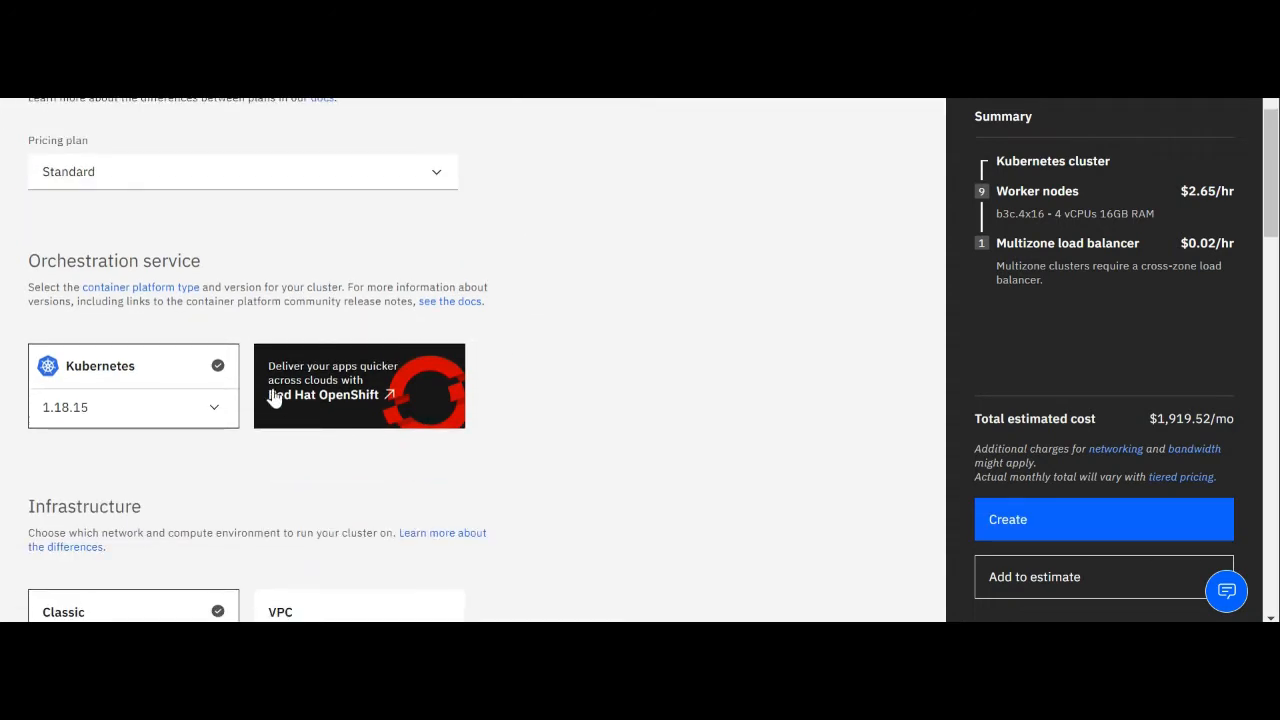
click(216, 409)
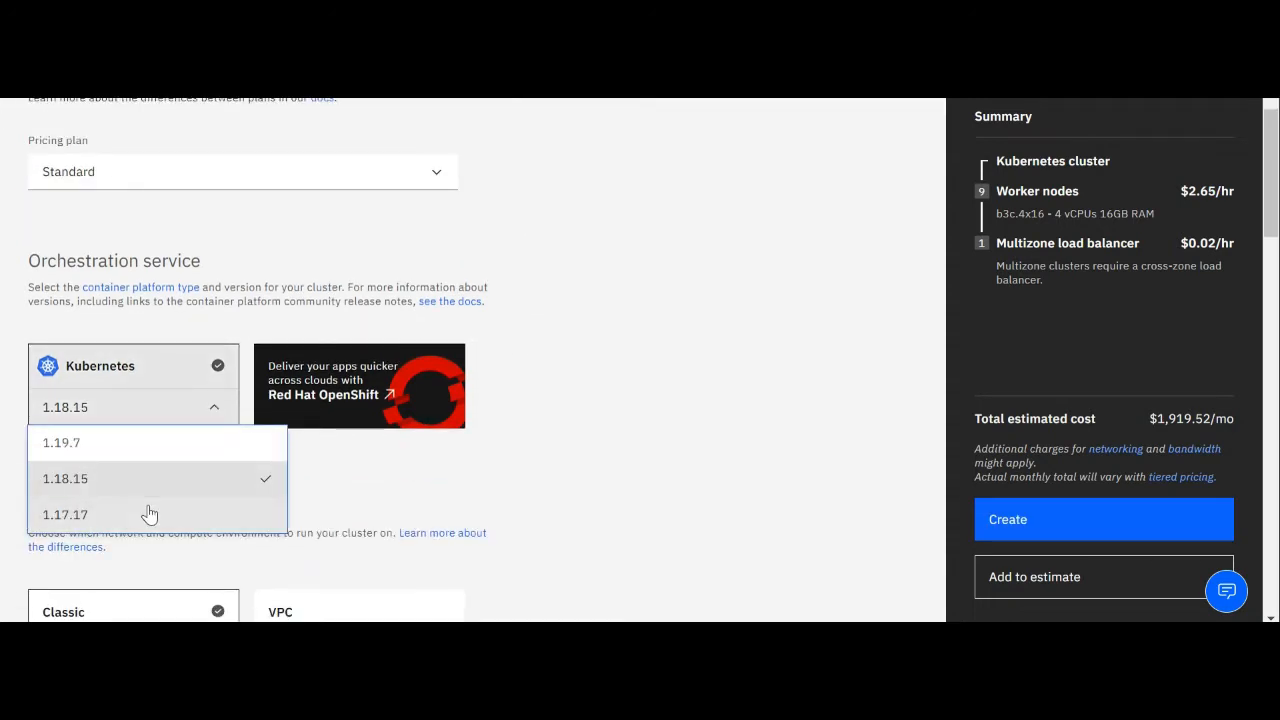
click(149, 494)
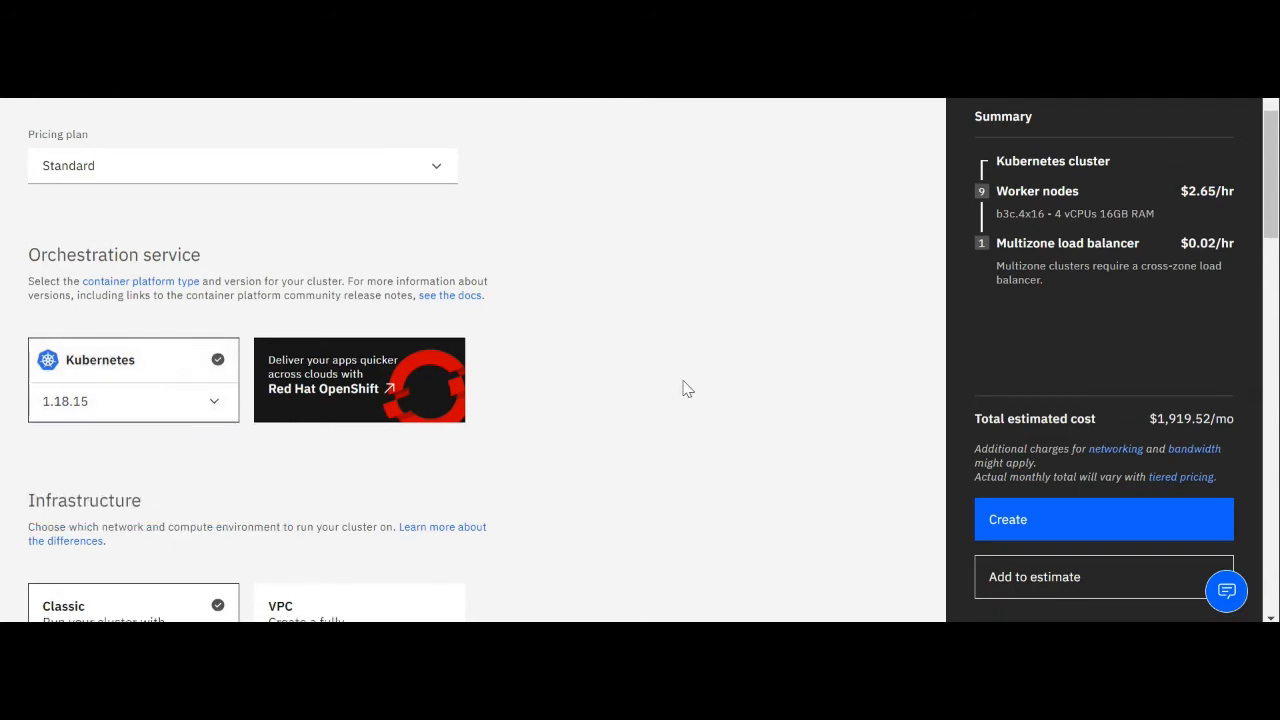
Choose VPC as the cluster's infrastructure, keeping syd-vpc as the virtual private cloud
scroll(684, 387, down, 3)
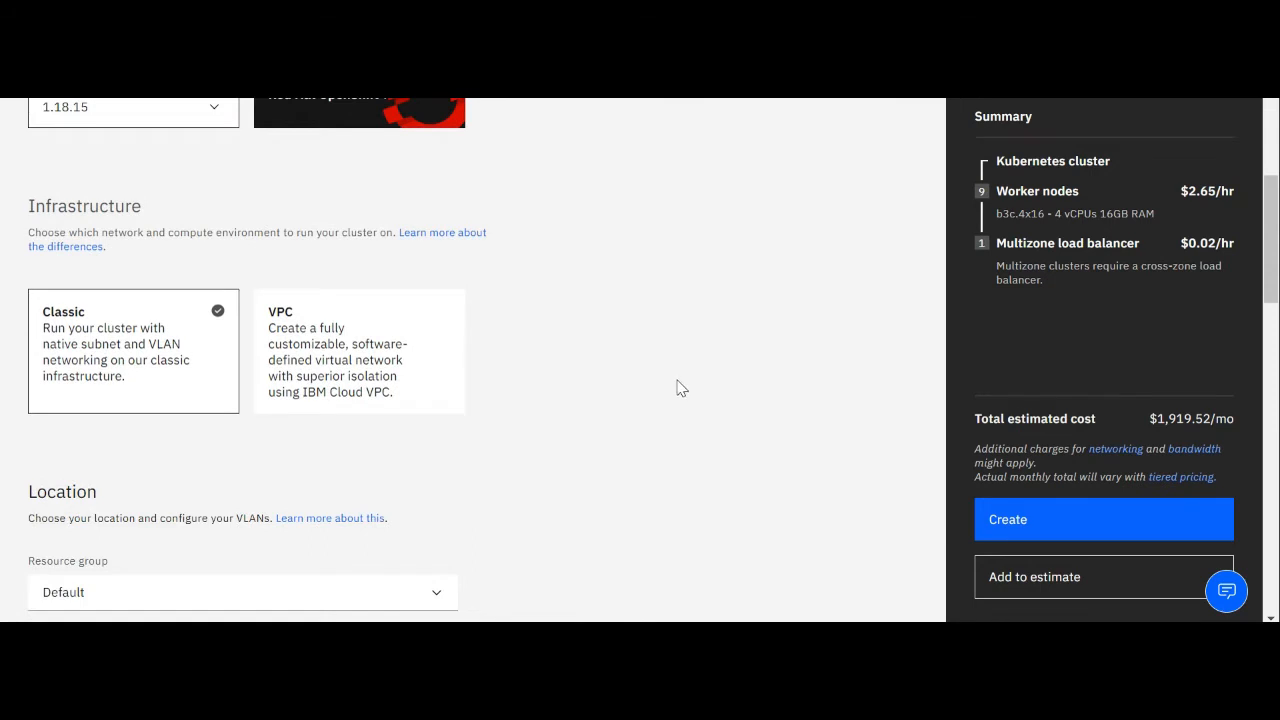
click(398, 356)
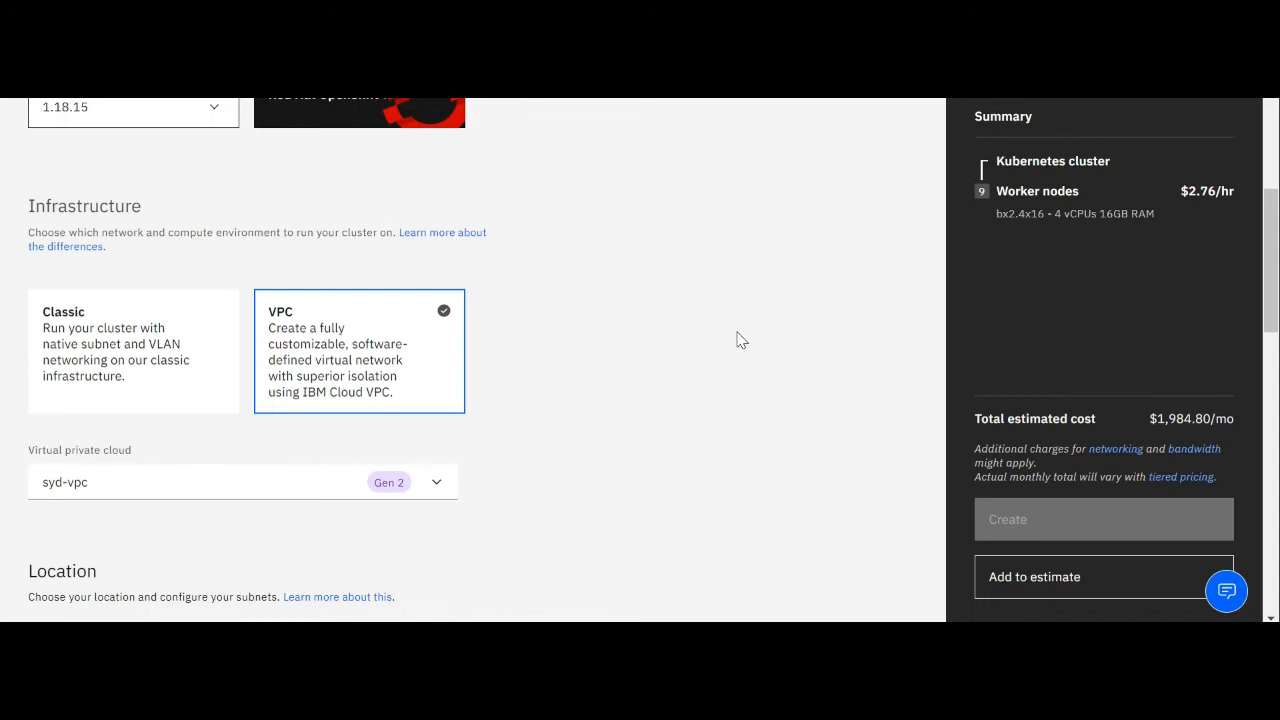
scroll(740, 341, up, 4)
scroll(740, 341, down, 4)
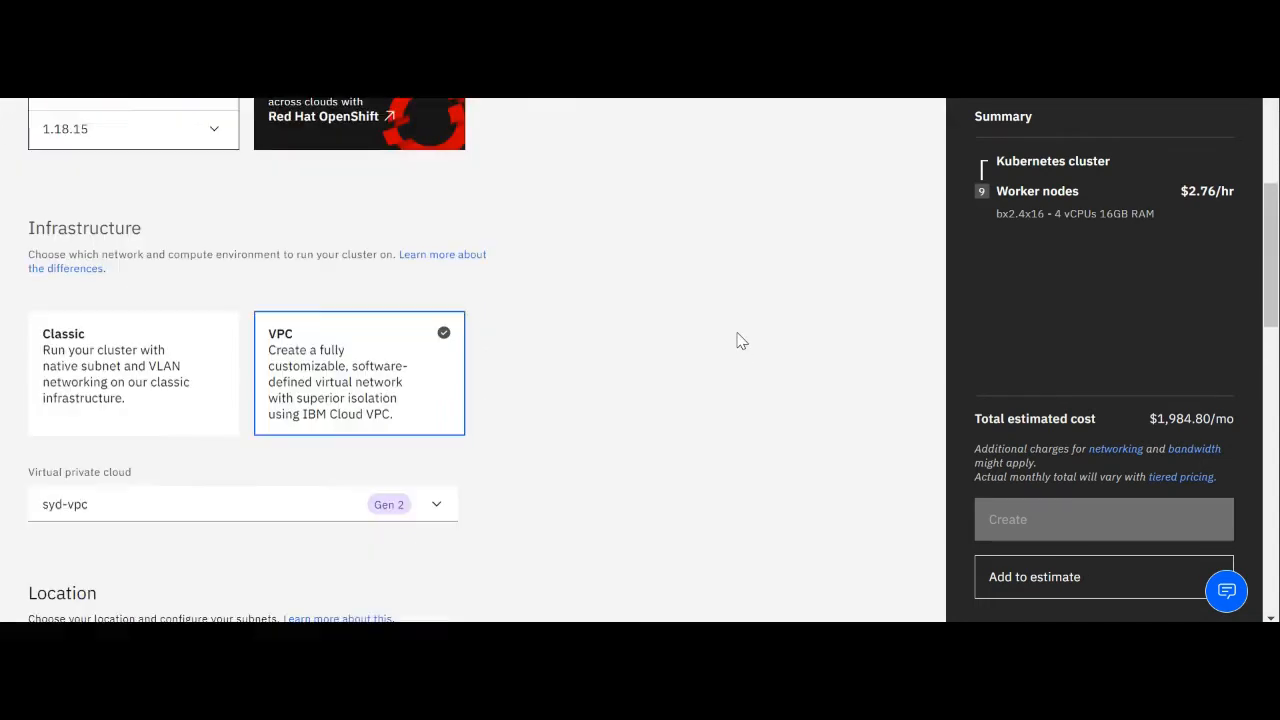
scroll(740, 341, down, 2)
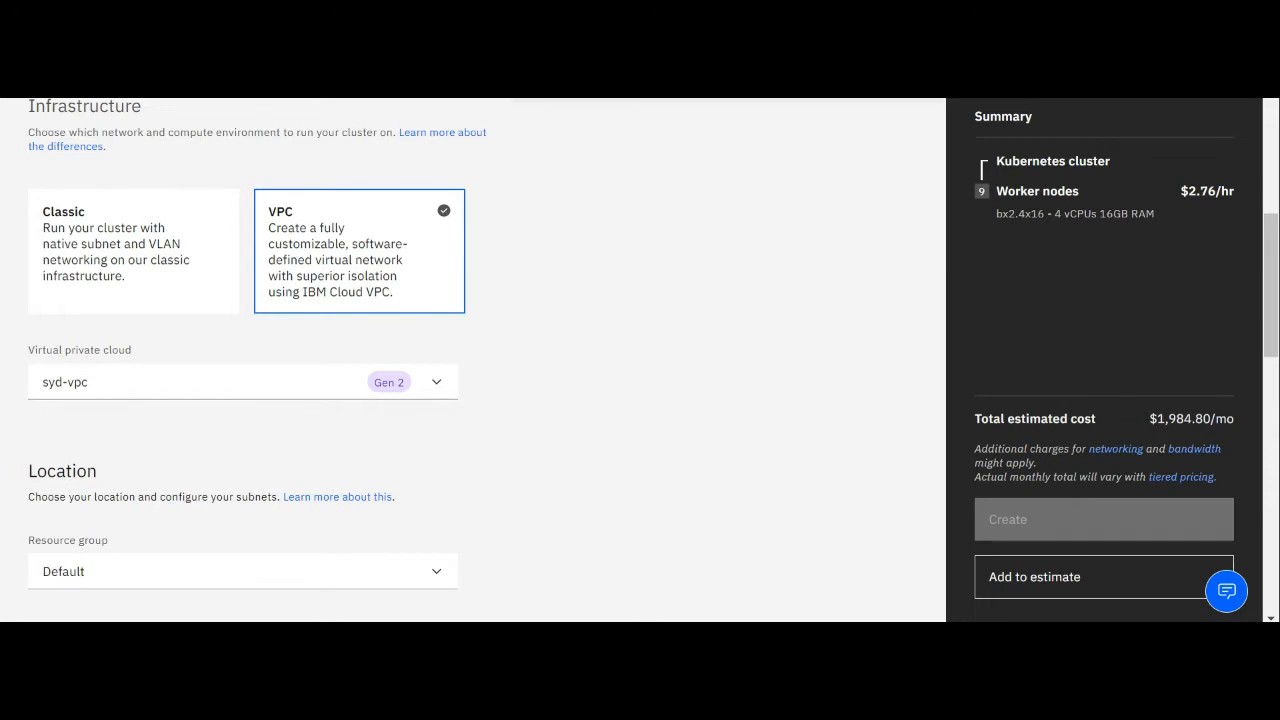
Change the worker pool flavor to cx2.4x8 with 4 vCPUs and 8 GB memory, and save it
scroll(716, 210, down, 3)
scroll(716, 210, down, 3)
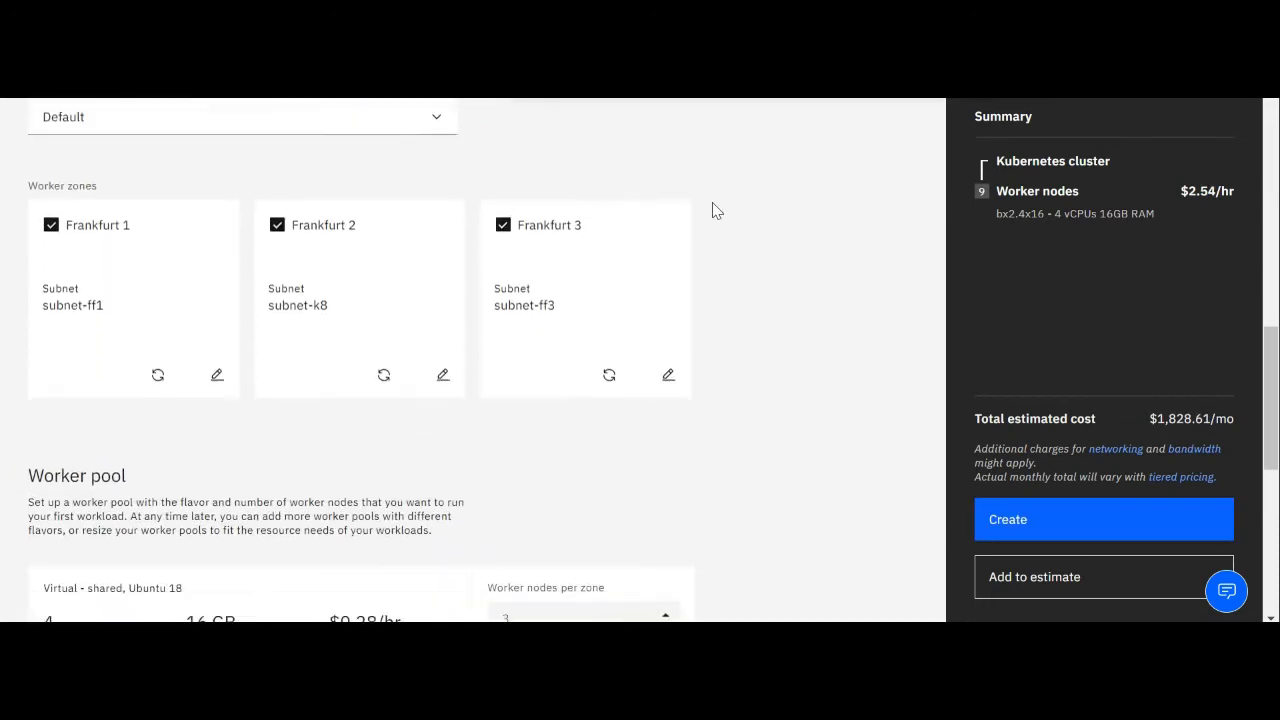
scroll(716, 210, down, 2)
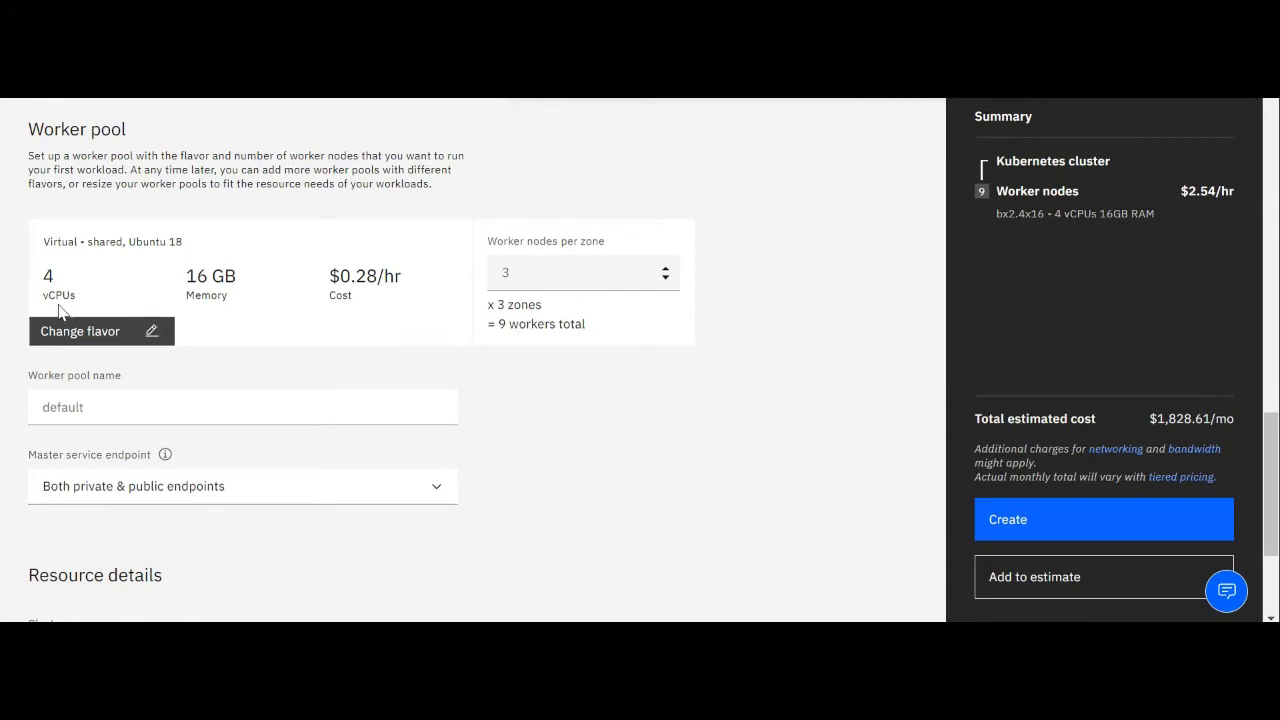
click(153, 334)
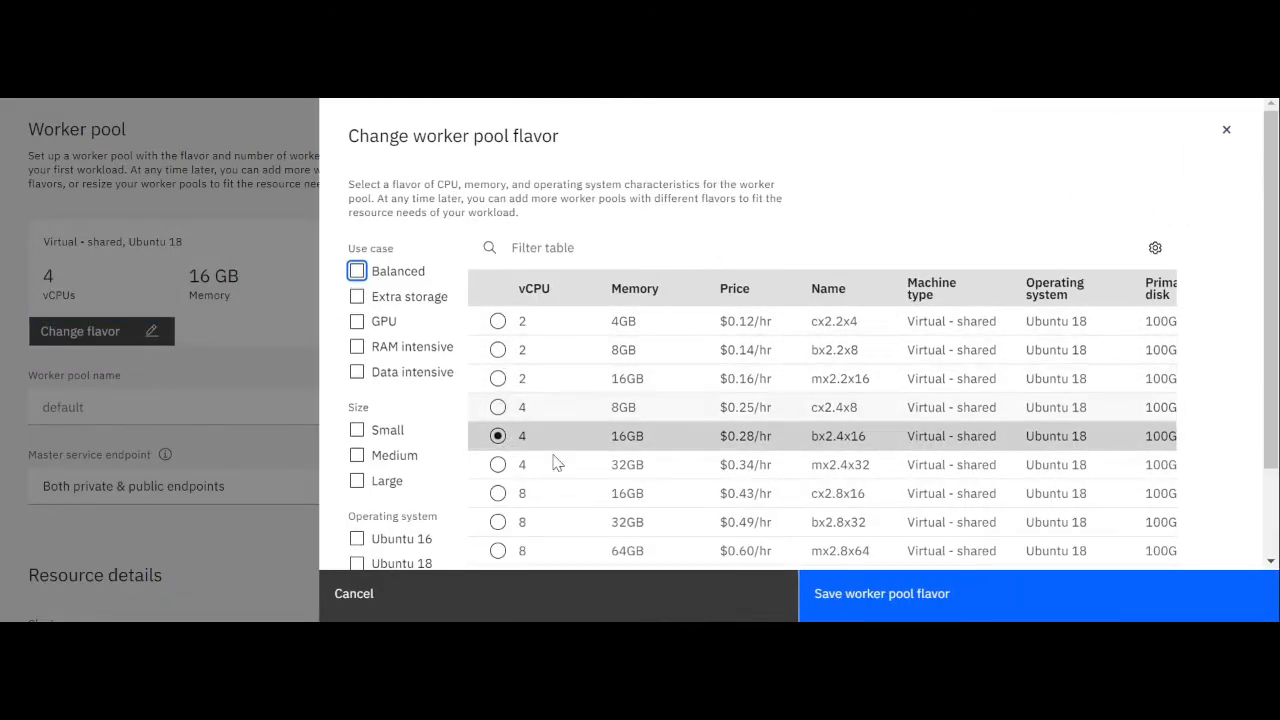
click(495, 407)
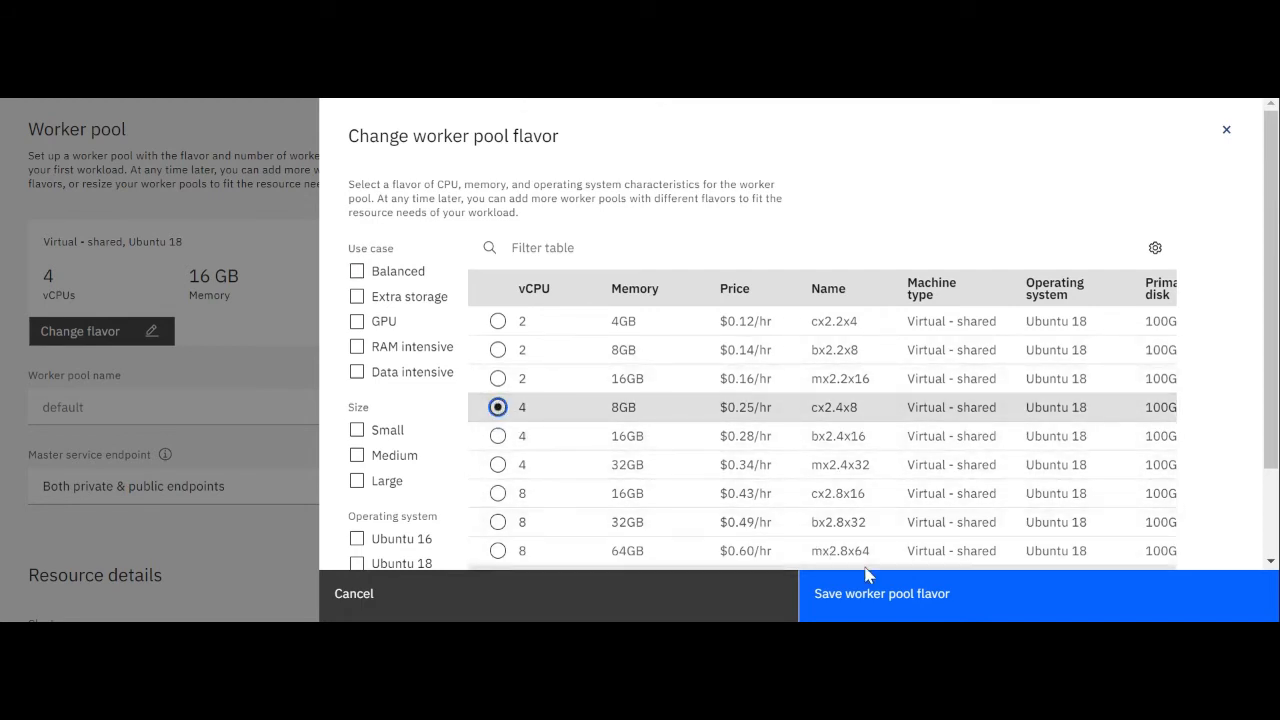
click(877, 605)
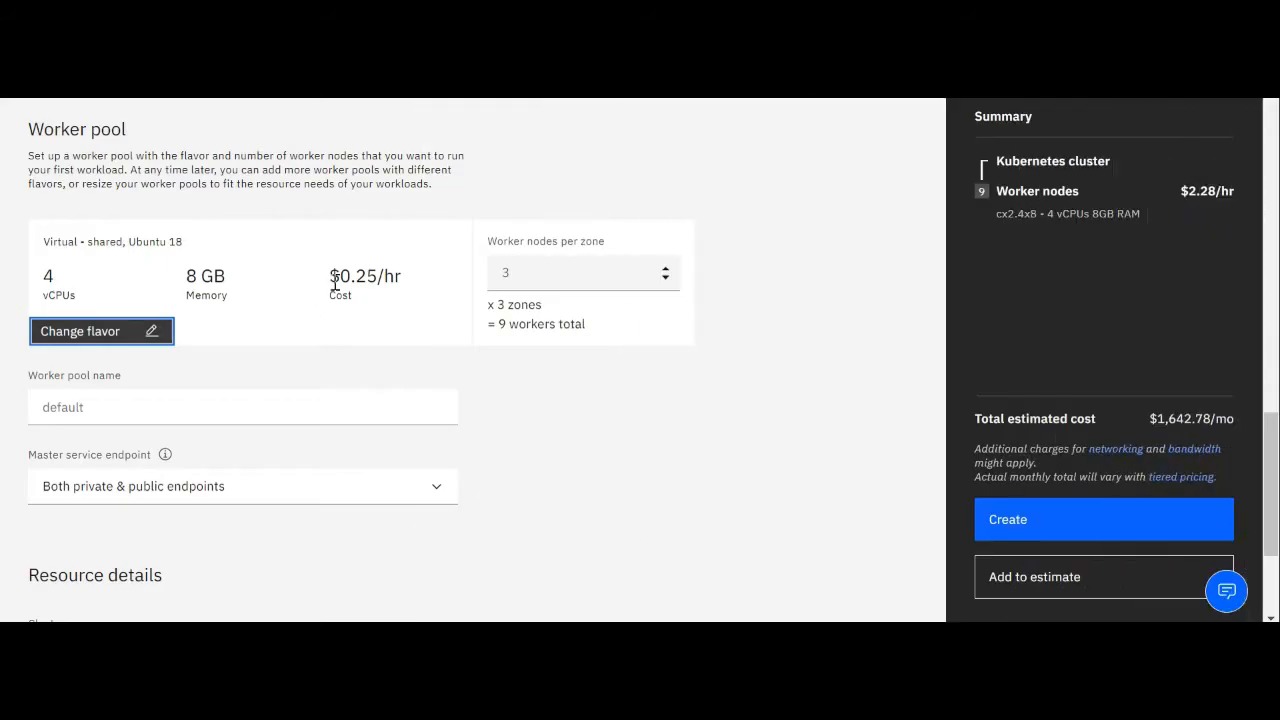
Reduce the worker nodes per zone to 1 in the worker pool
drag(497, 310, 560, 313)
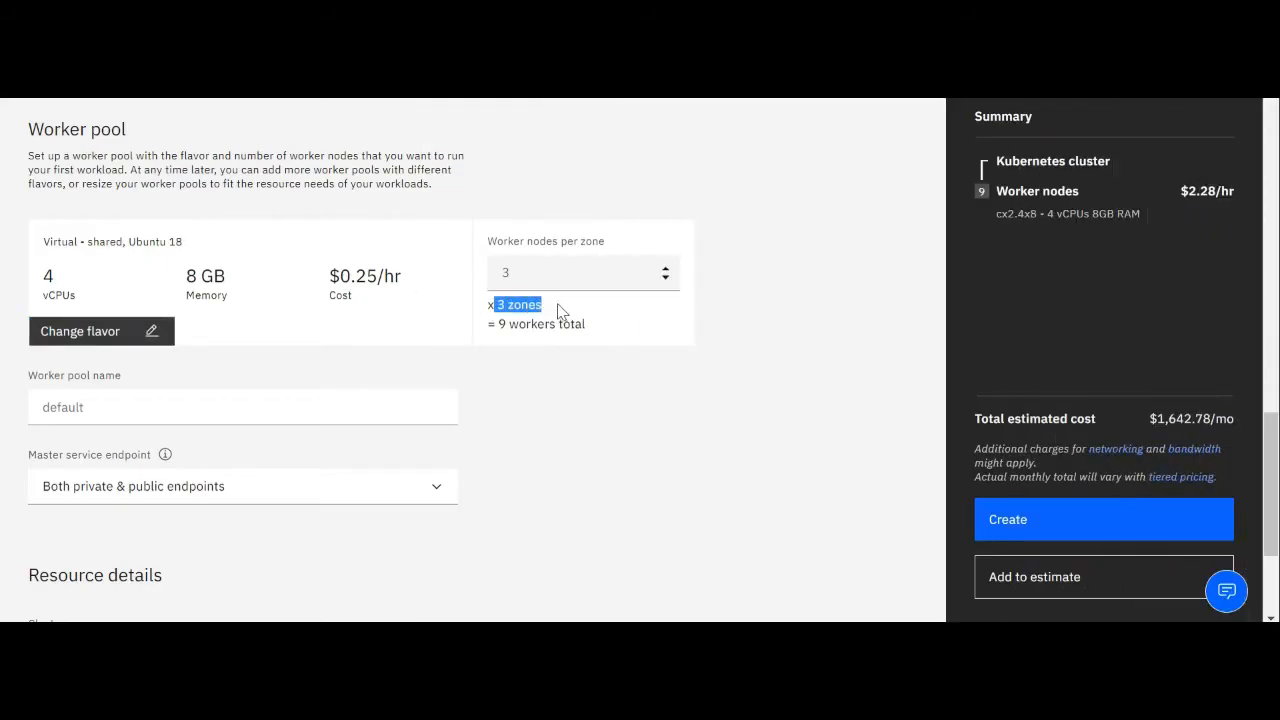
click(665, 278)
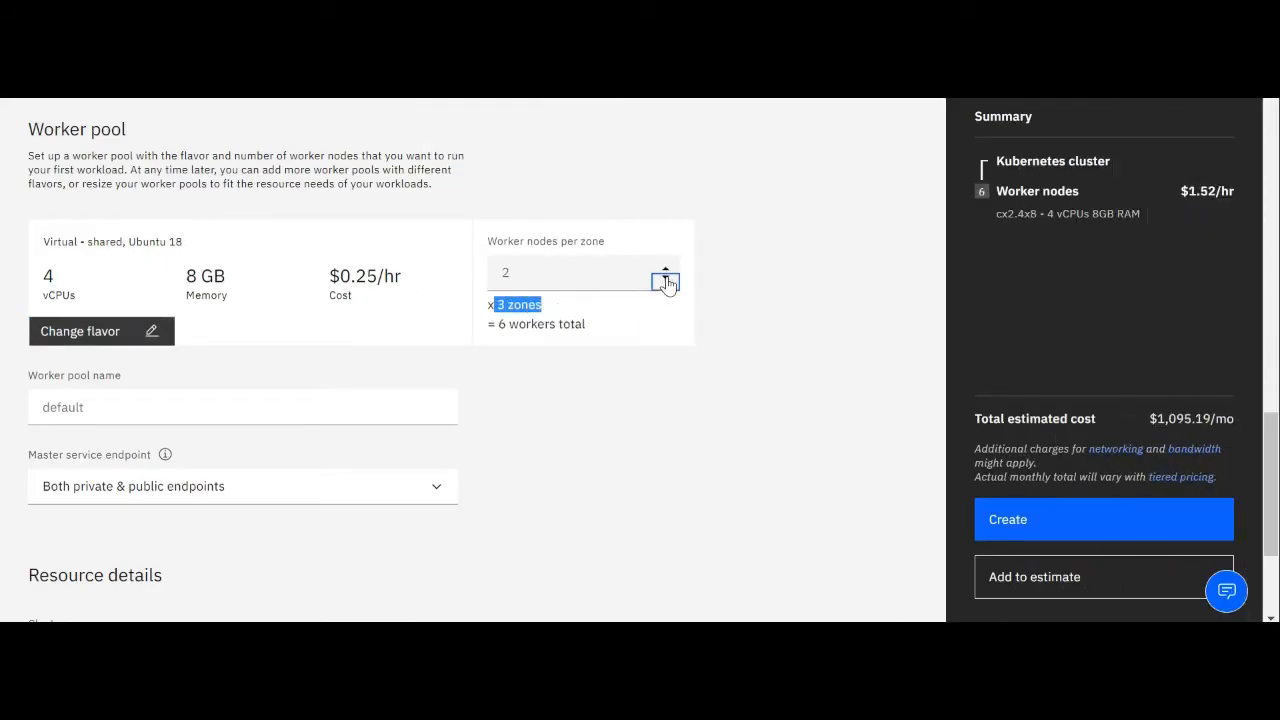
click(665, 278)
click(617, 398)
drag(594, 327, 489, 328)
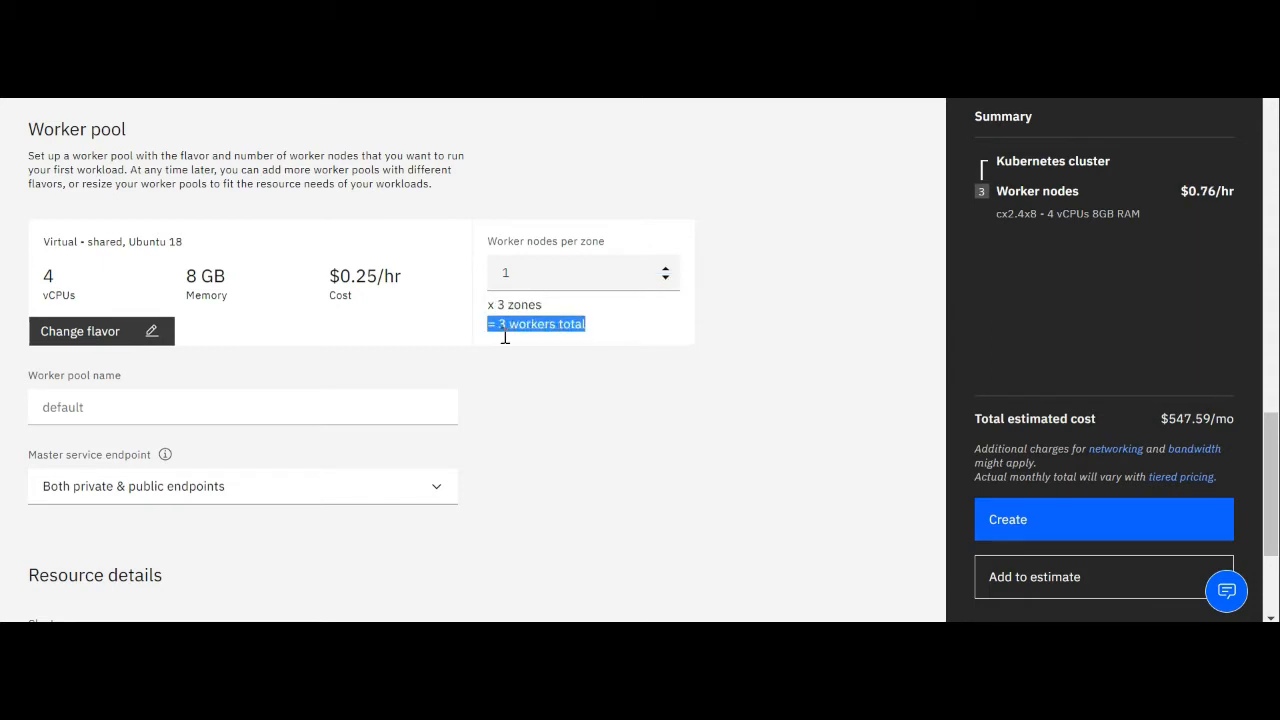
click(665, 268)
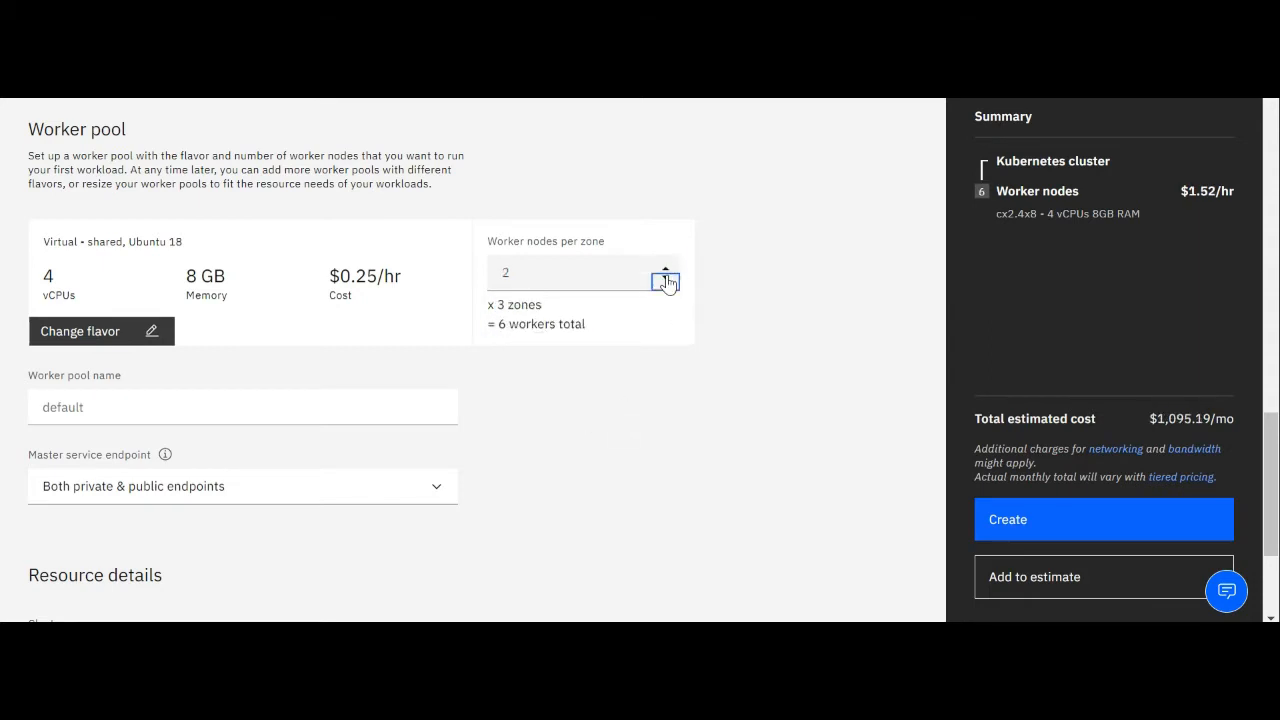
click(665, 277)
Replace the cluster name in the resource details with frankfurt-test-cluster
scroll(655, 460, down, 1)
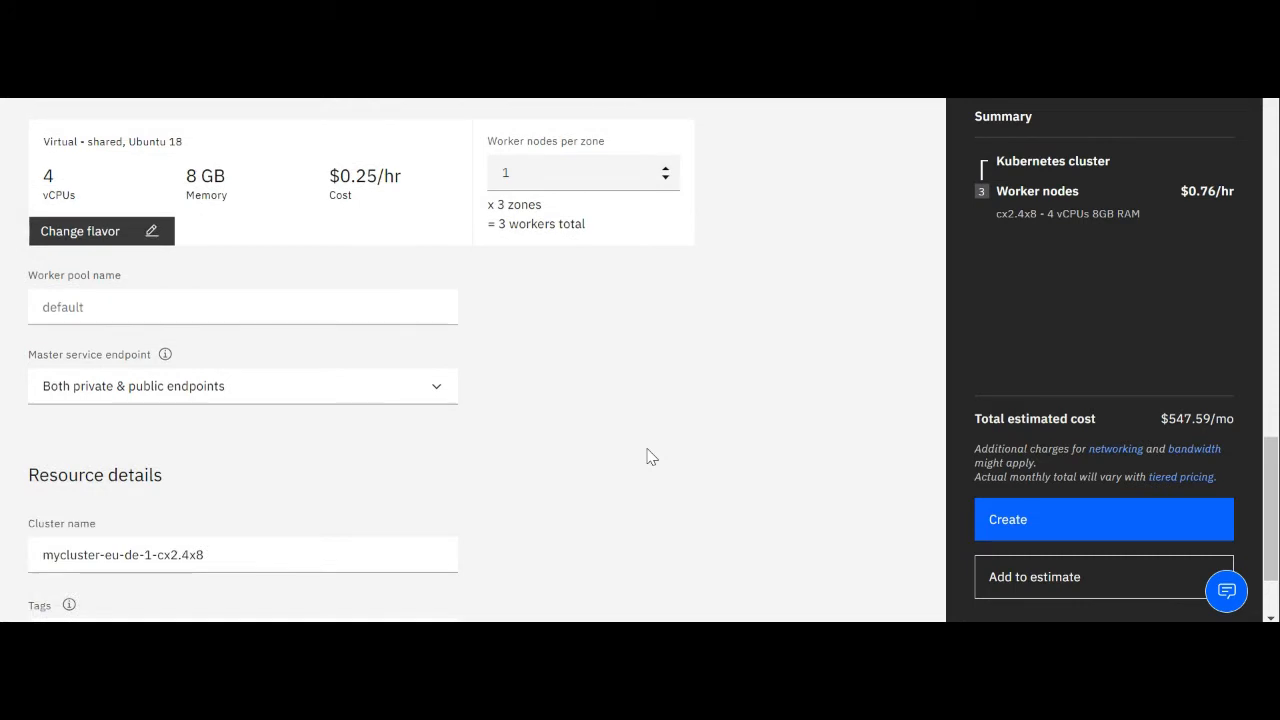
scroll(652, 457, down, 1)
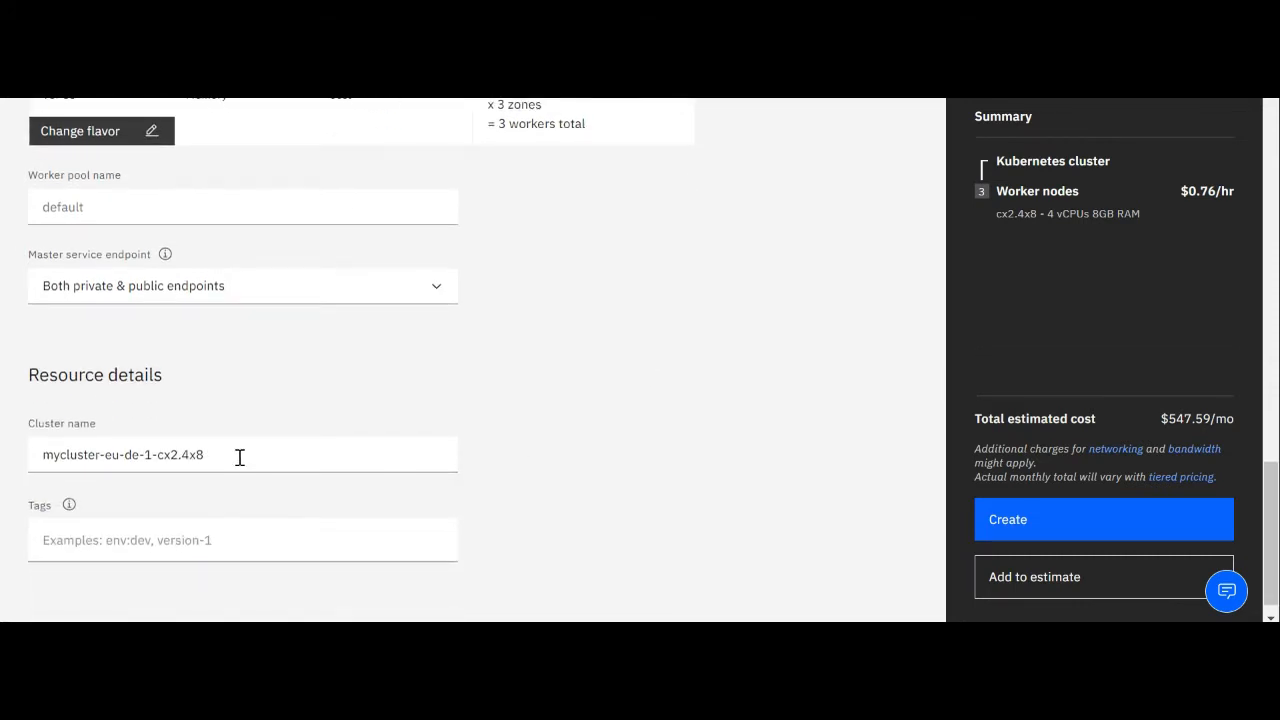
drag(240, 457, 34, 456)
key(BackSpace)
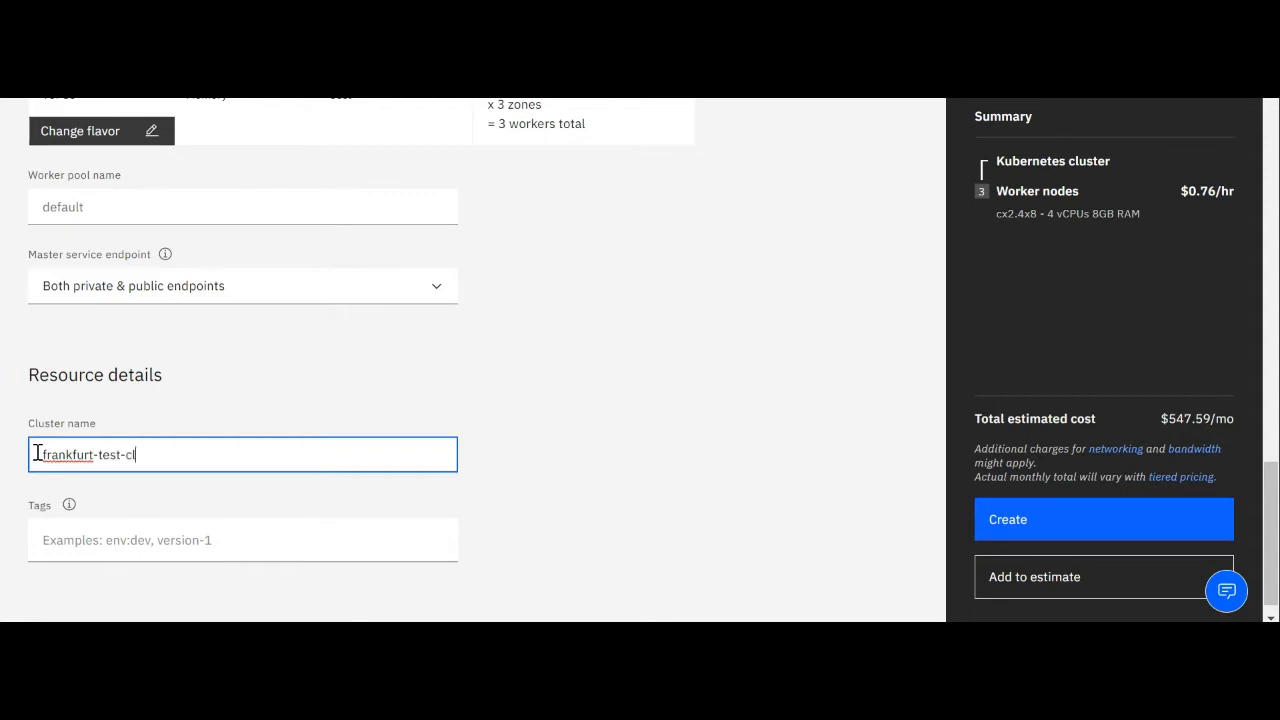
text(uster)
Add the tag "name: testcluster" to the cluster
click(79, 541)
text(name)
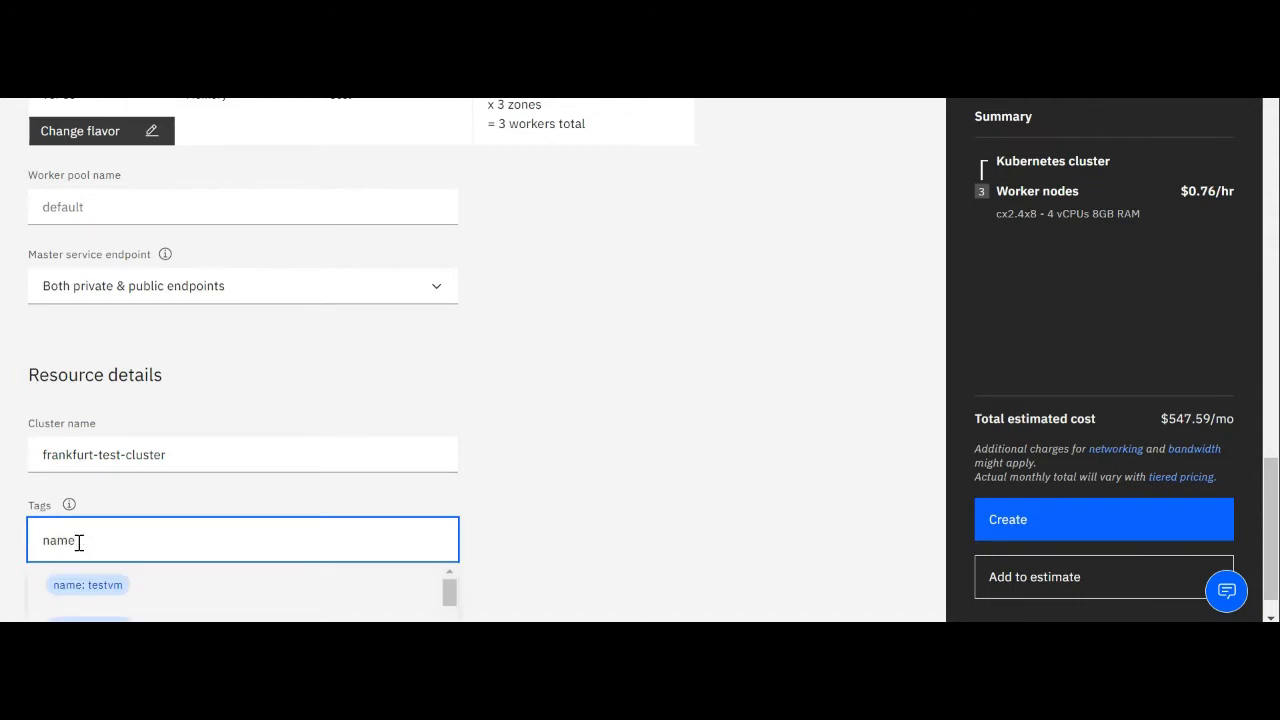
text(: test)
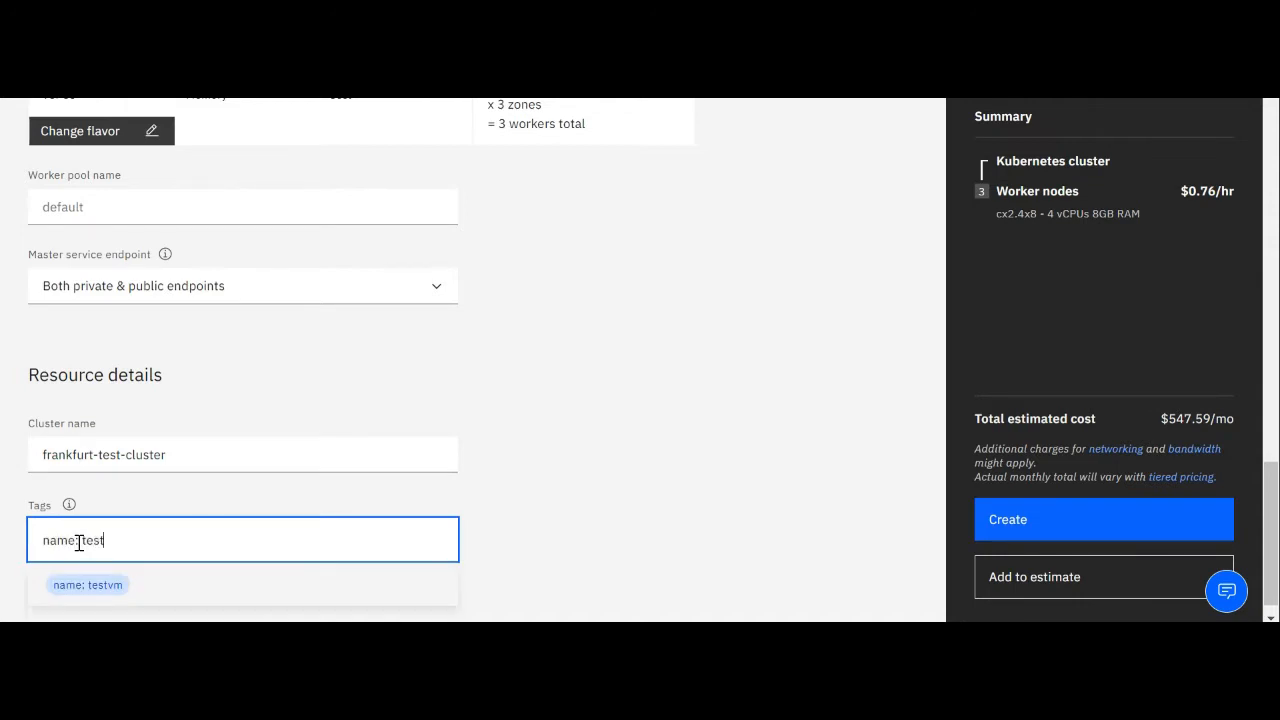
text(cluster)
click(78, 540)
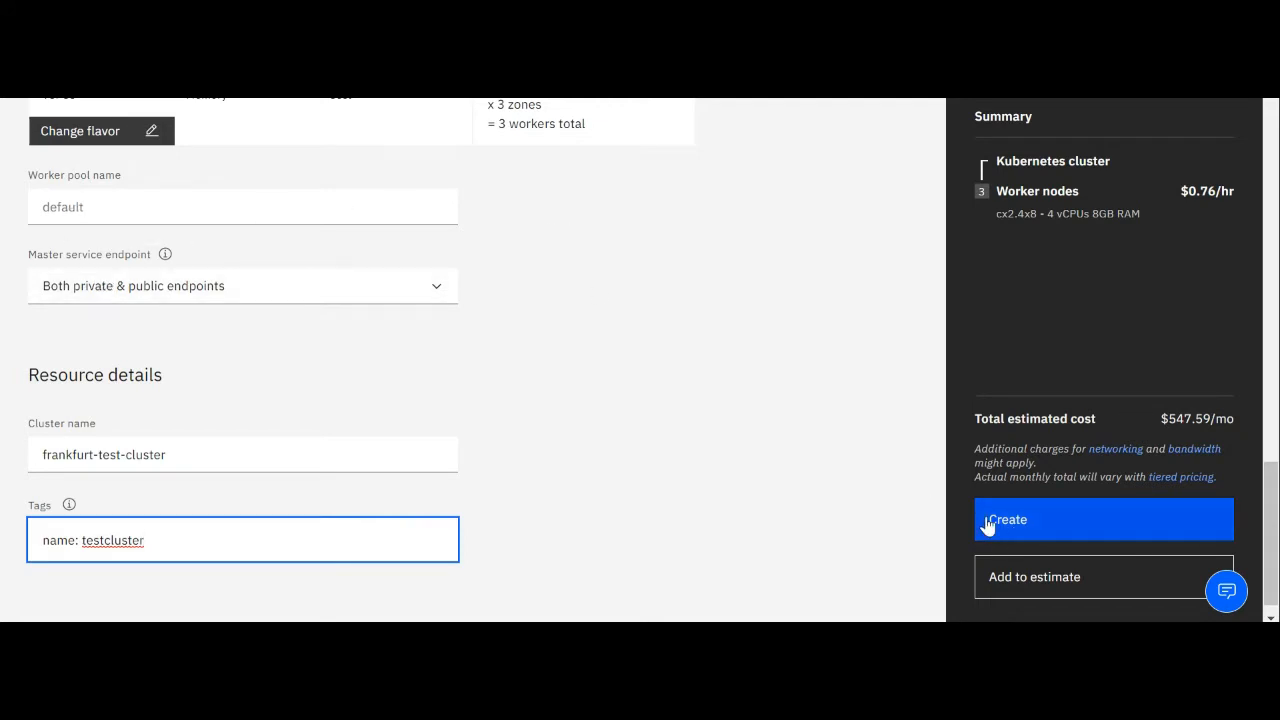
Examine the worker node configuration and the total estimated monthly cost in the order summary
drag(1150, 210, 998, 214)
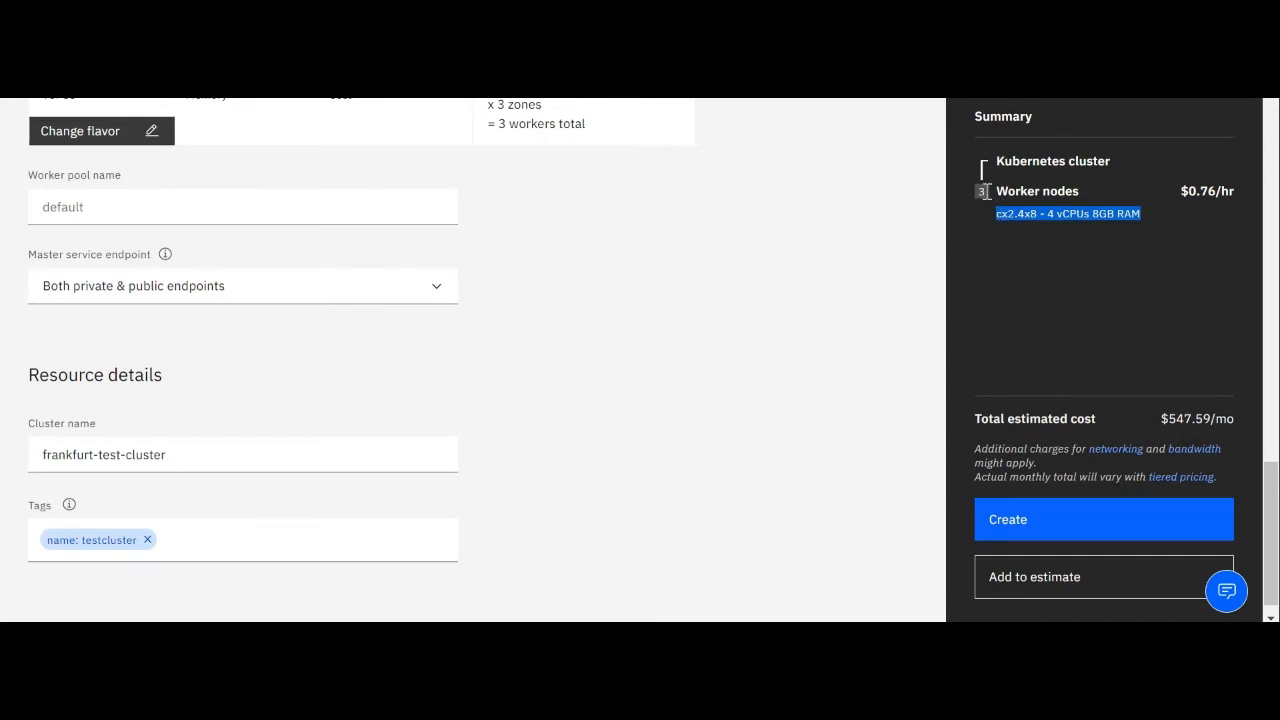
click(1083, 191)
scroll(775, 335, down, 1)
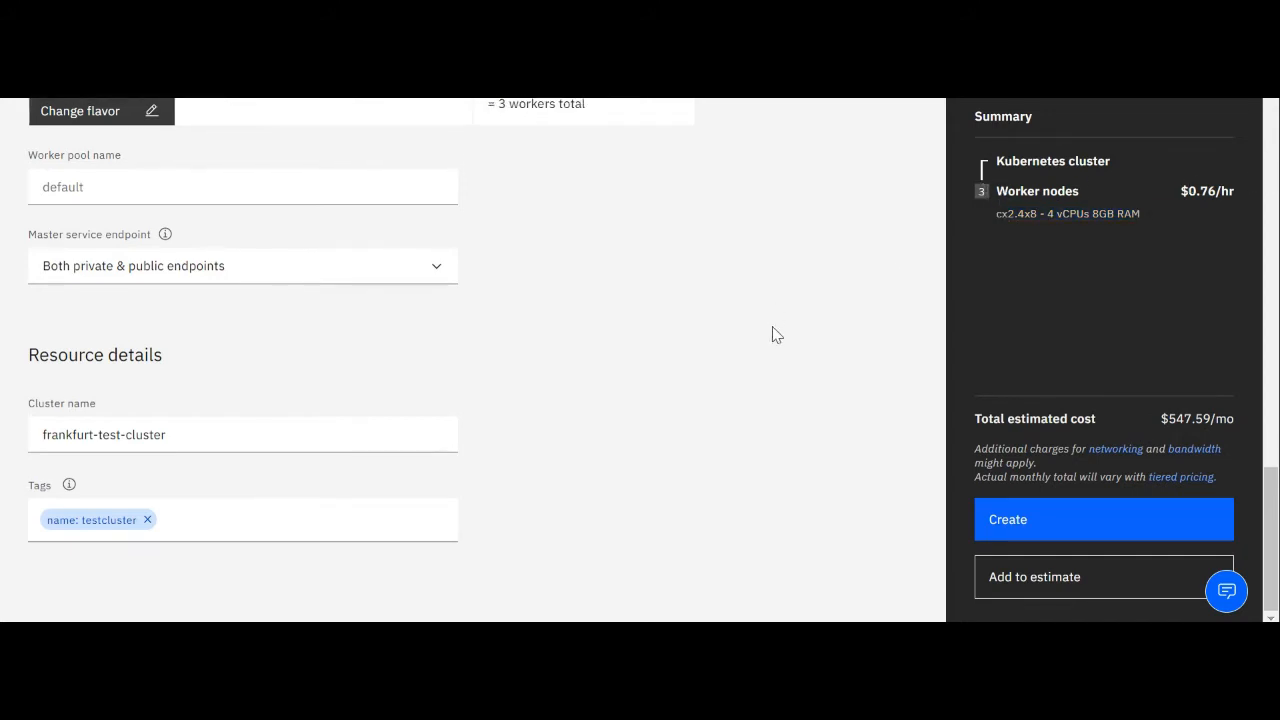
scroll(775, 335, up, 1)
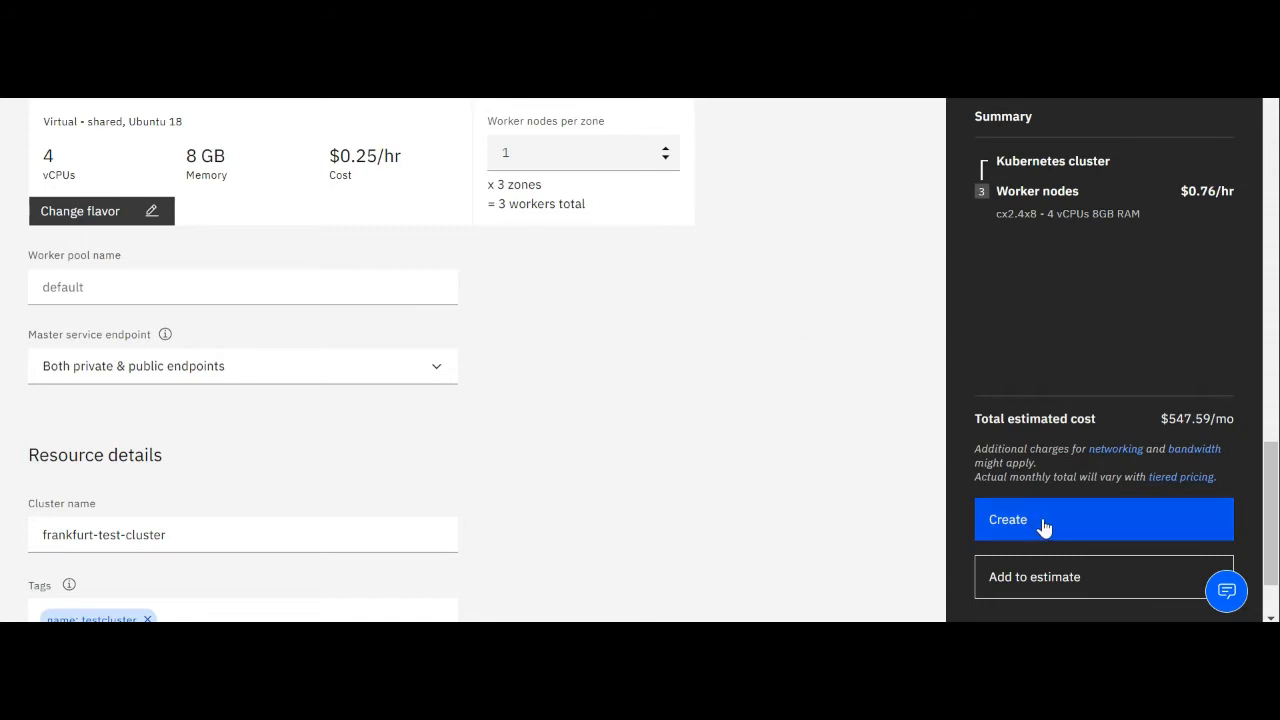
drag(1002, 418, 1228, 418)
double_click(1226, 418)
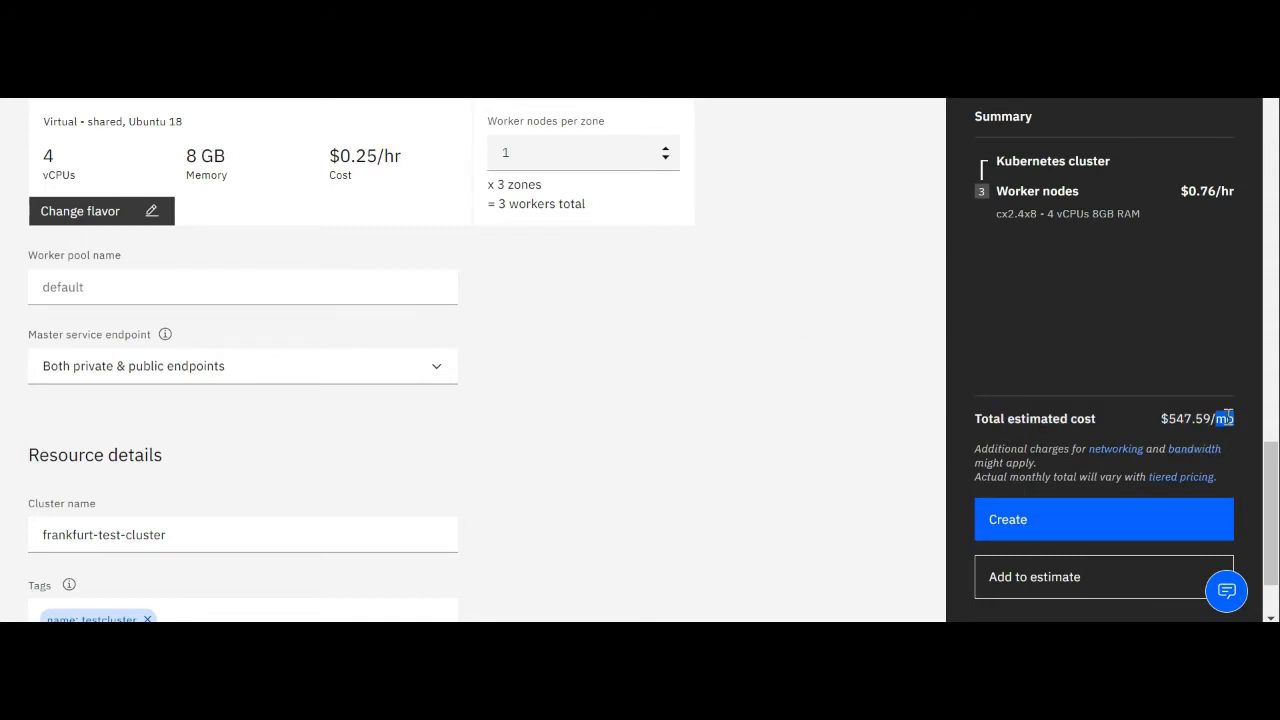
click(748, 470)
double_click(1188, 418)
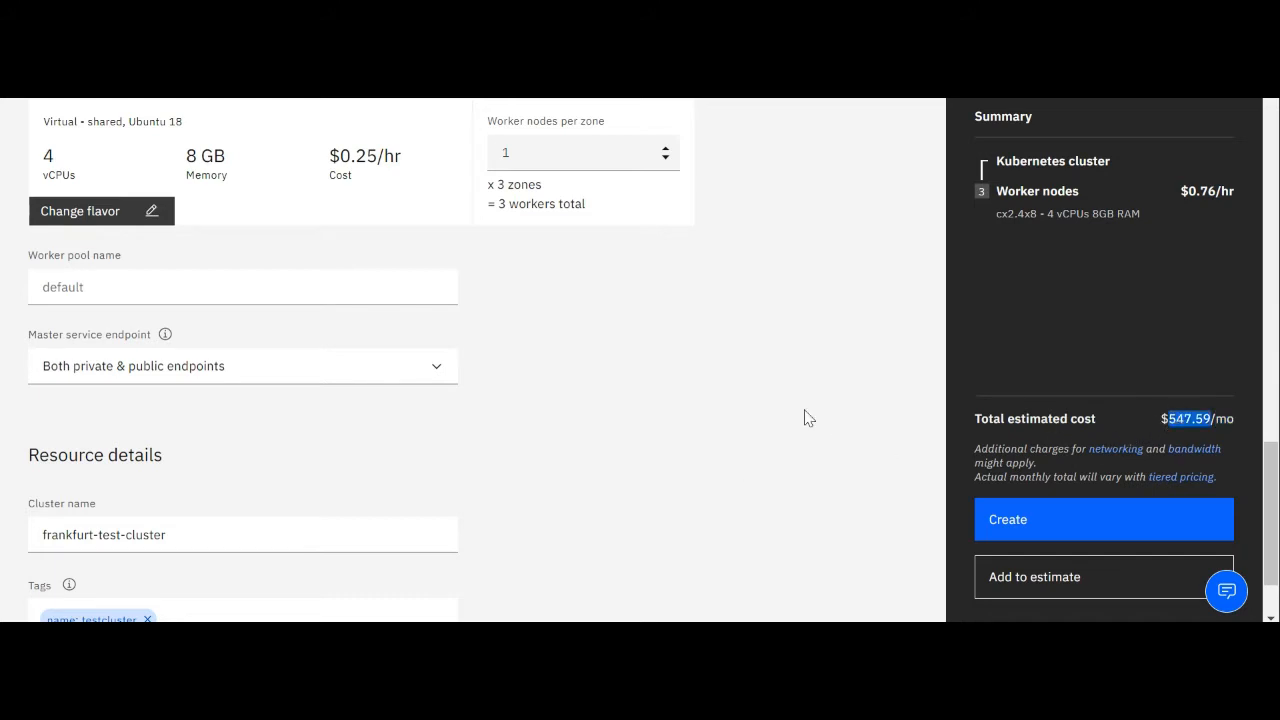
Change the worker pool flavor to bx2.2x8 with 2 vCPUs and 8 GB memory, save it, and check the estimated monthly cost
scroll(809, 418, up, 1)
click(157, 311)
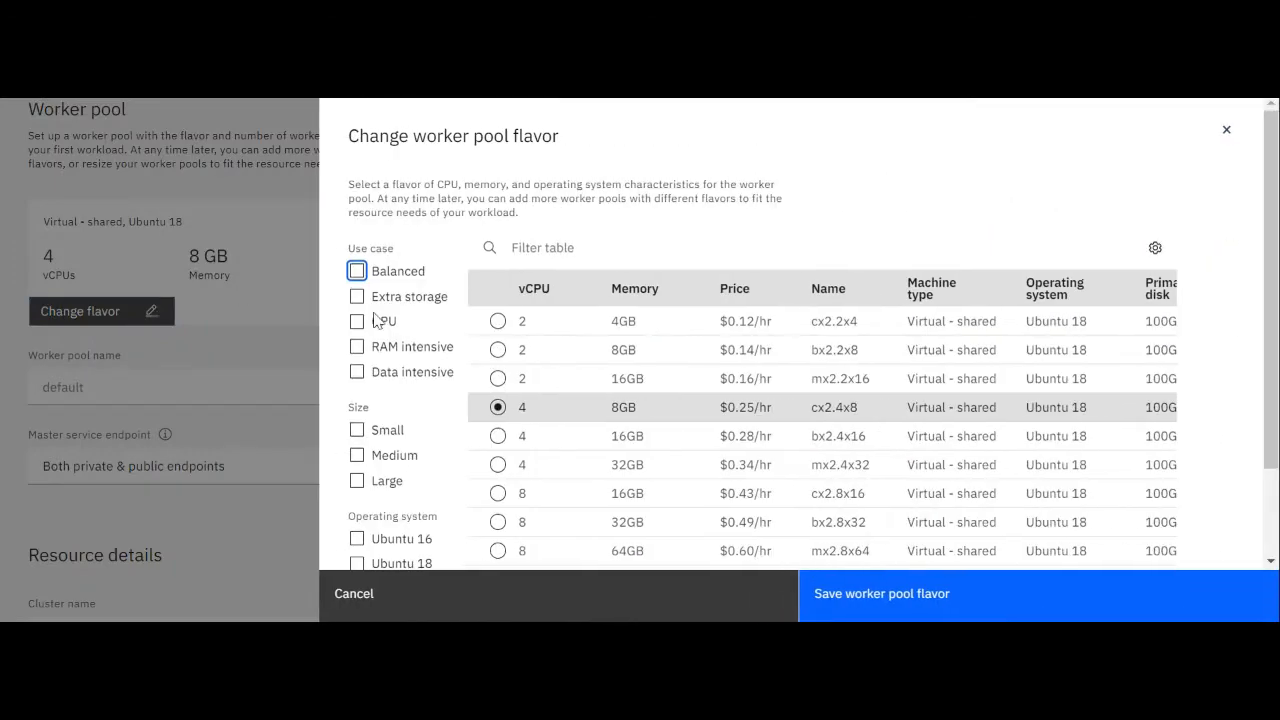
click(498, 378)
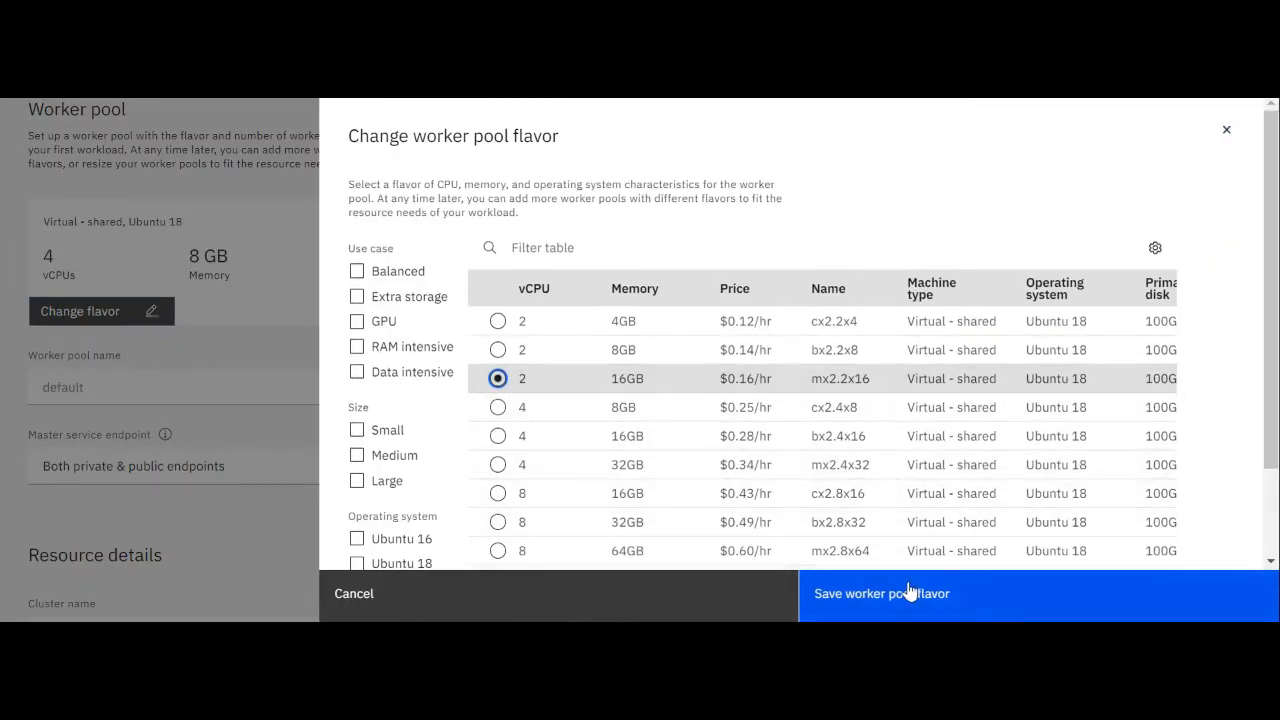
click(498, 349)
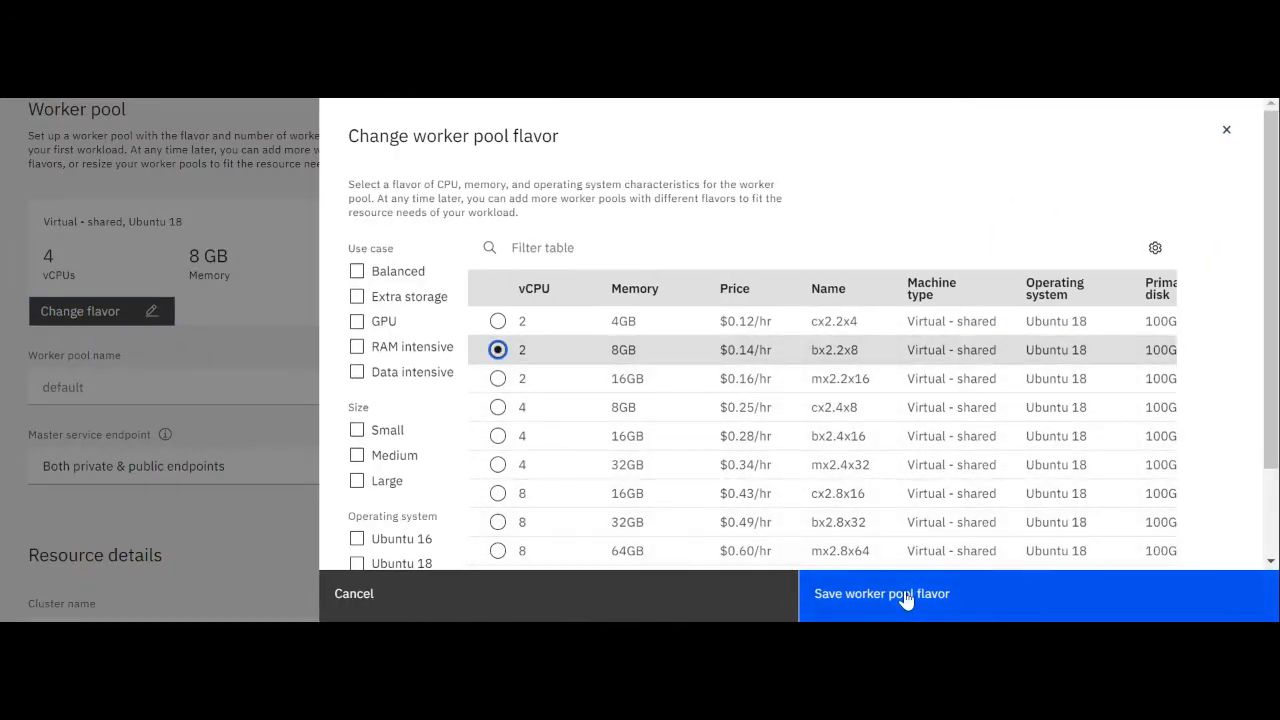
click(905, 597)
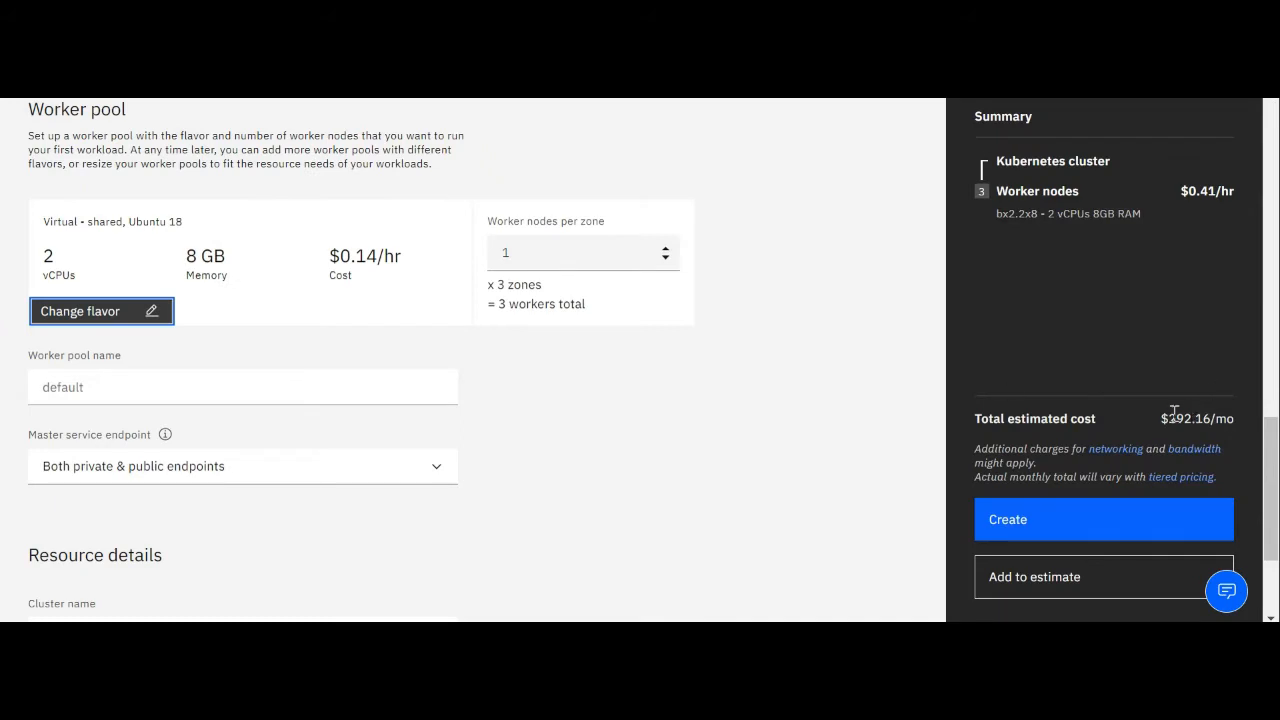
triple_click(1174, 413)
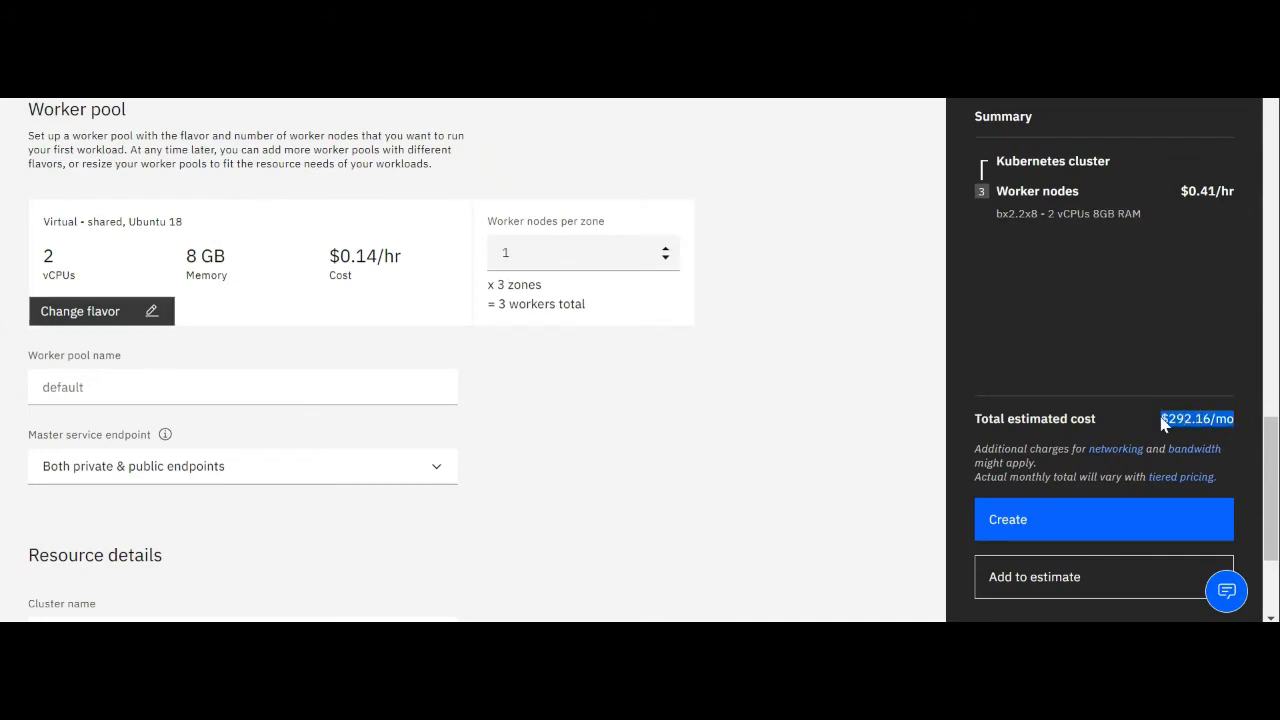
Filter the worker pool flavors by Small size and Ubuntu 18, select bx2.2x8, and save the worker pool flavor
click(155, 313)
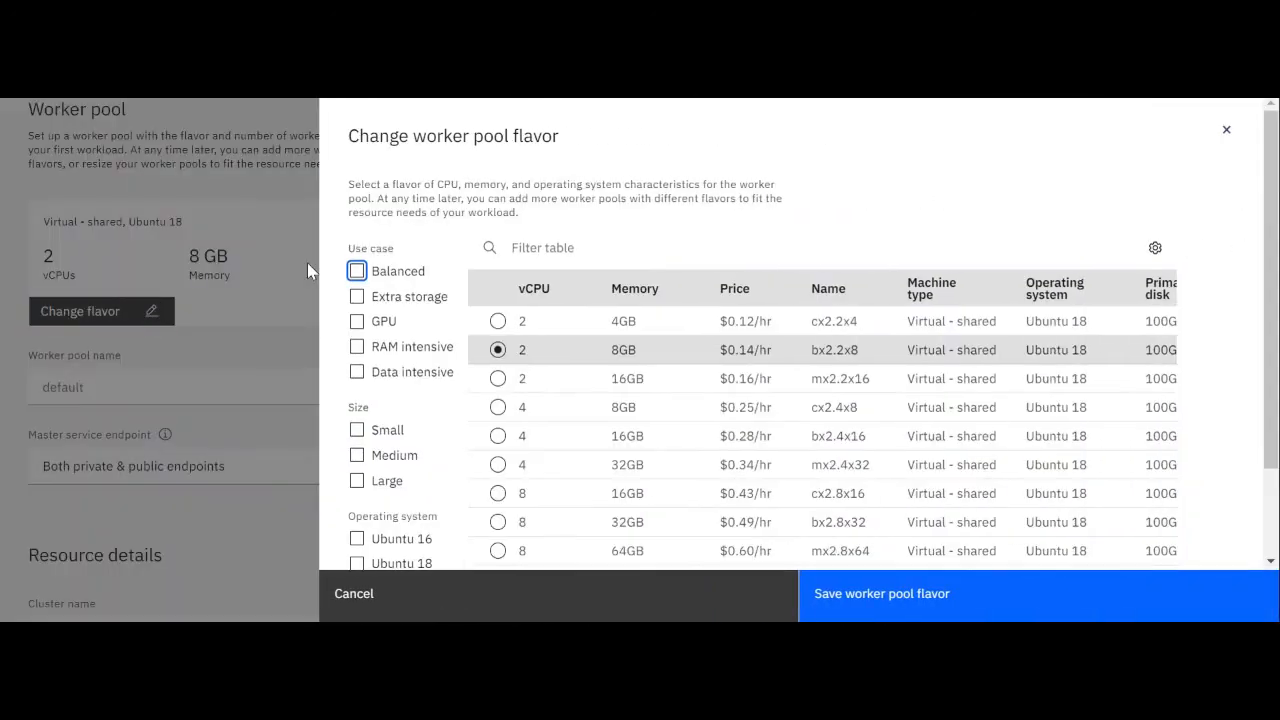
click(498, 407)
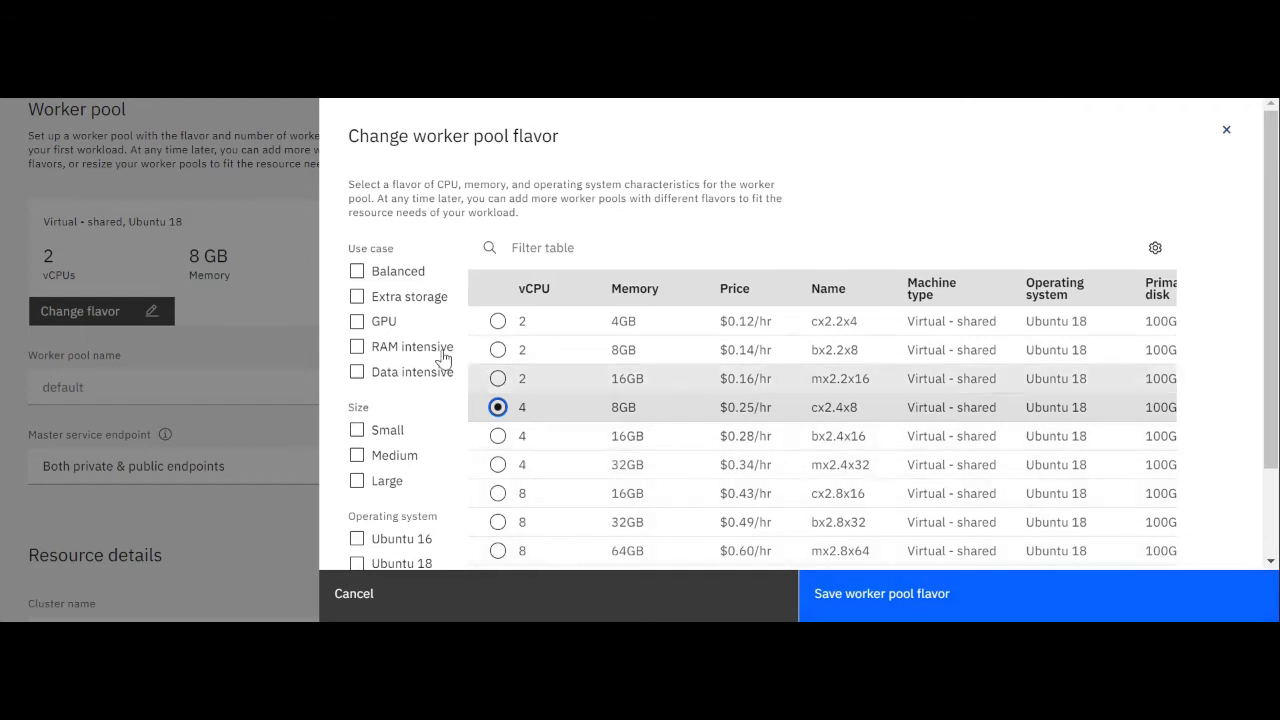
scroll(390, 456, down, 2)
click(358, 452)
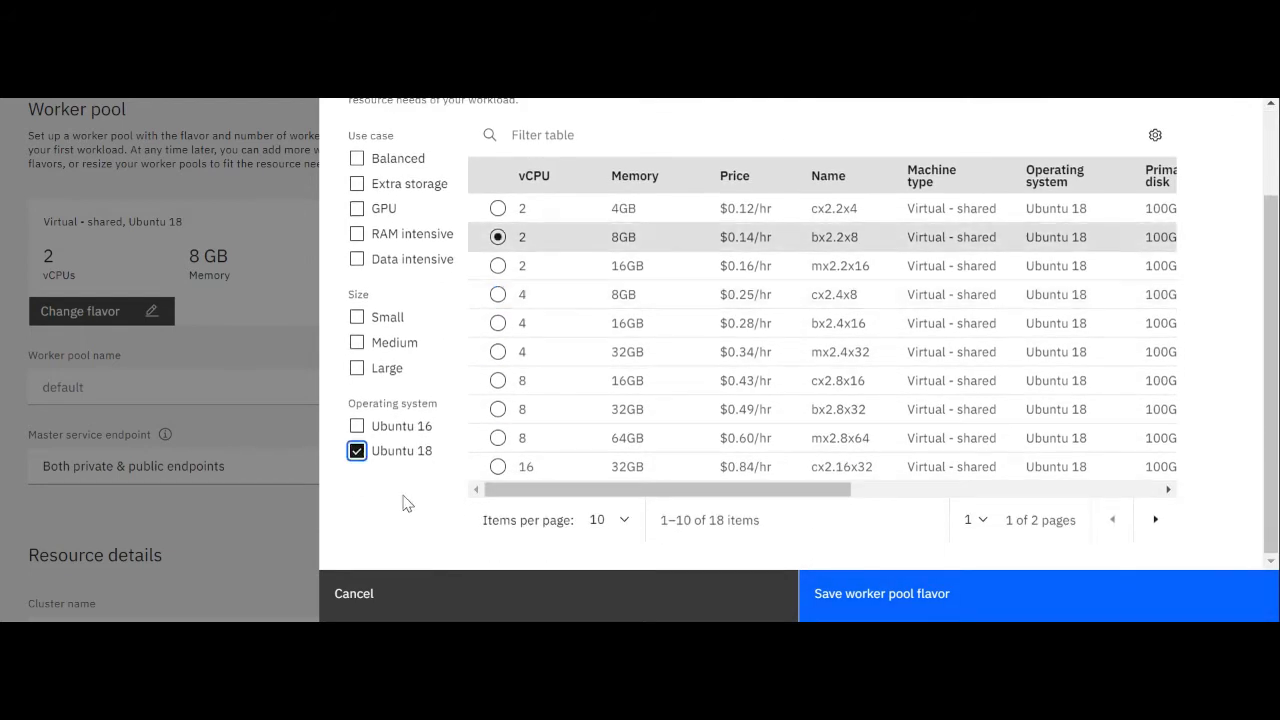
click(358, 342)
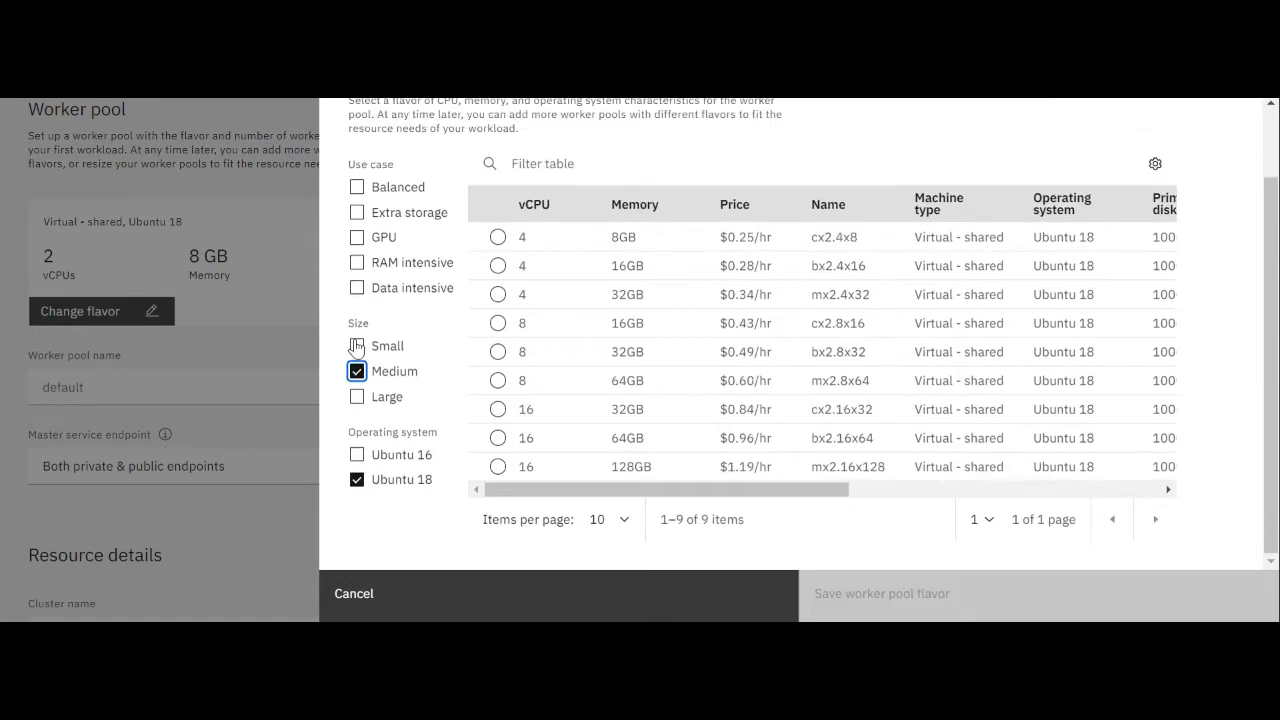
click(357, 346)
click(357, 371)
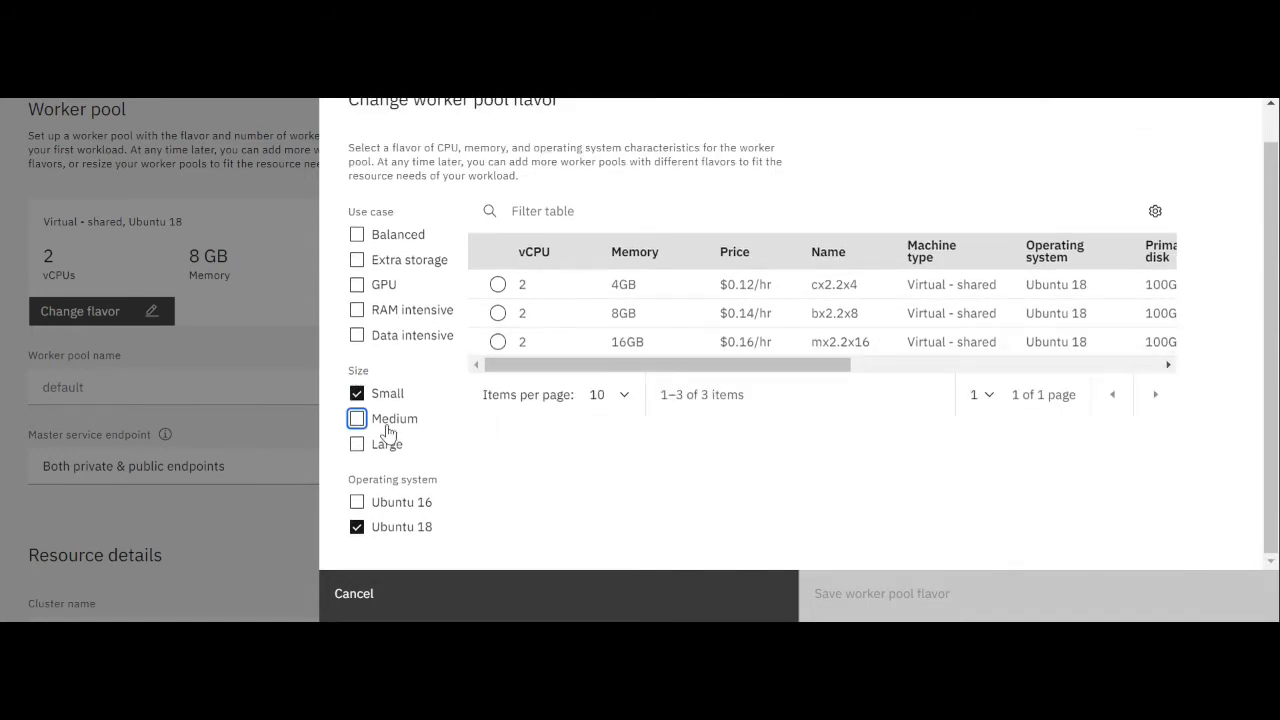
click(518, 314)
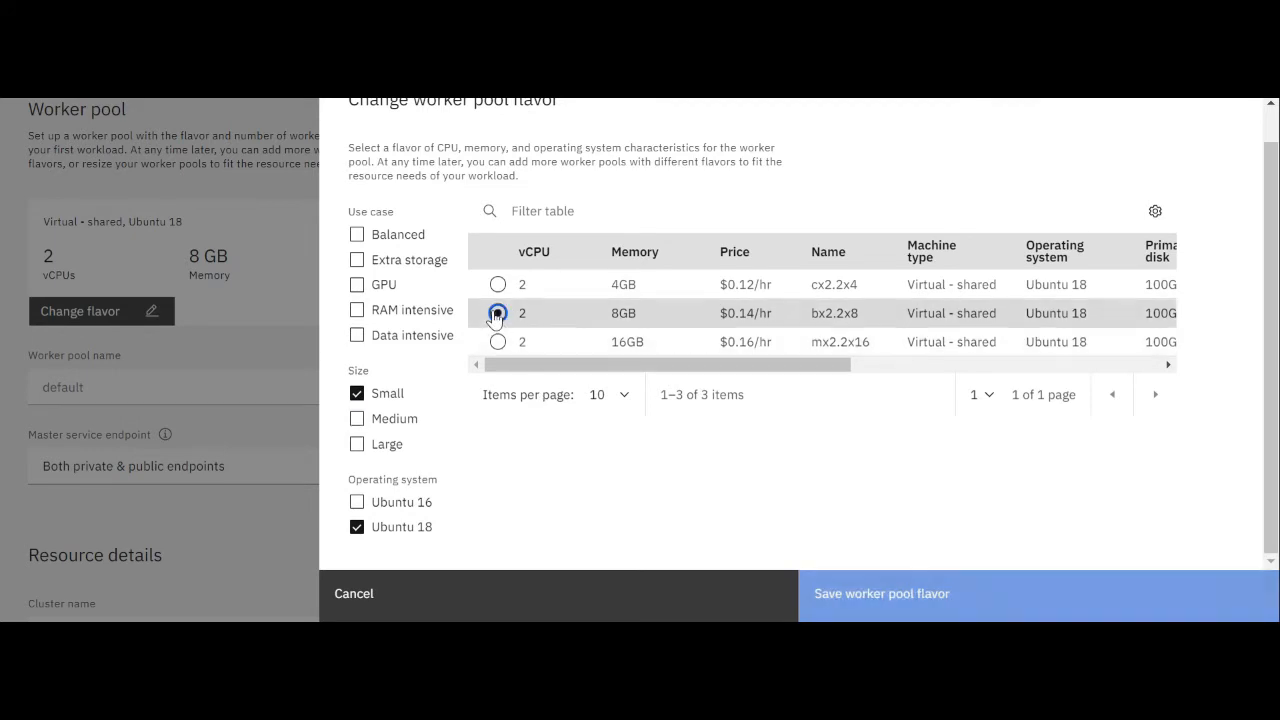
click(955, 597)
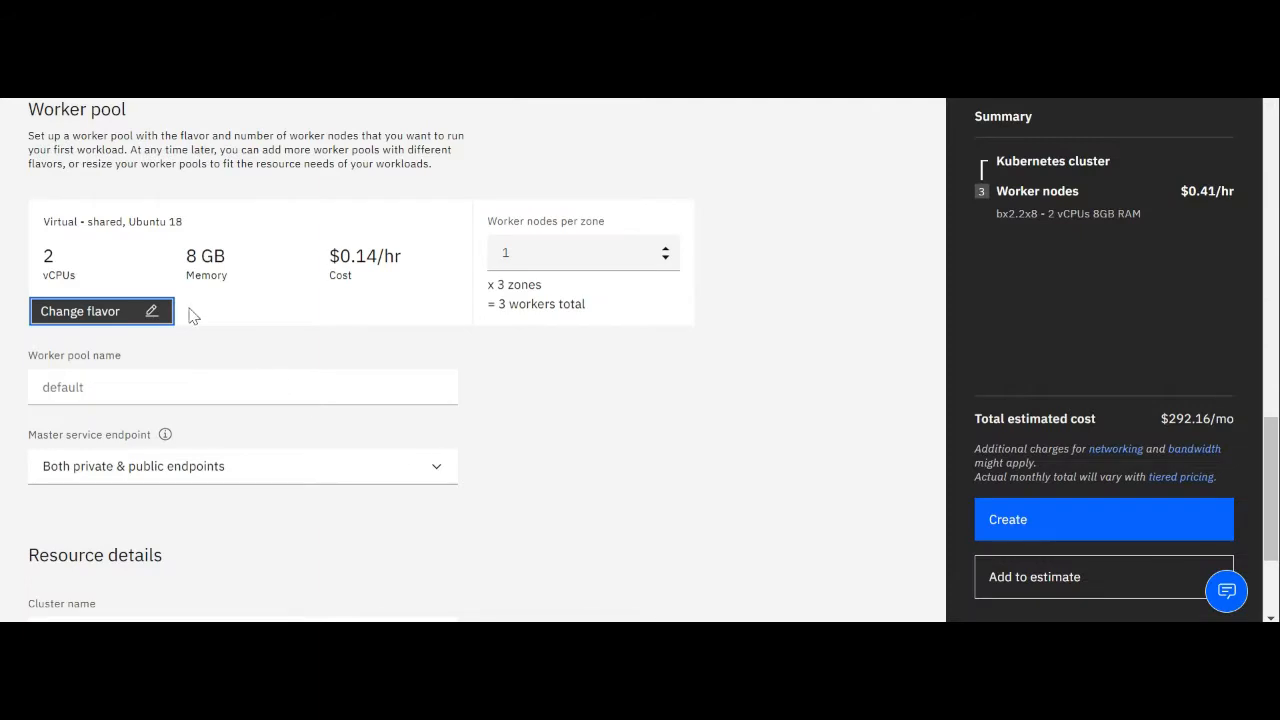
Create the frankfurt-test-cluster with the configured settings and wait for its details page
scroll(600, 402, down, 2)
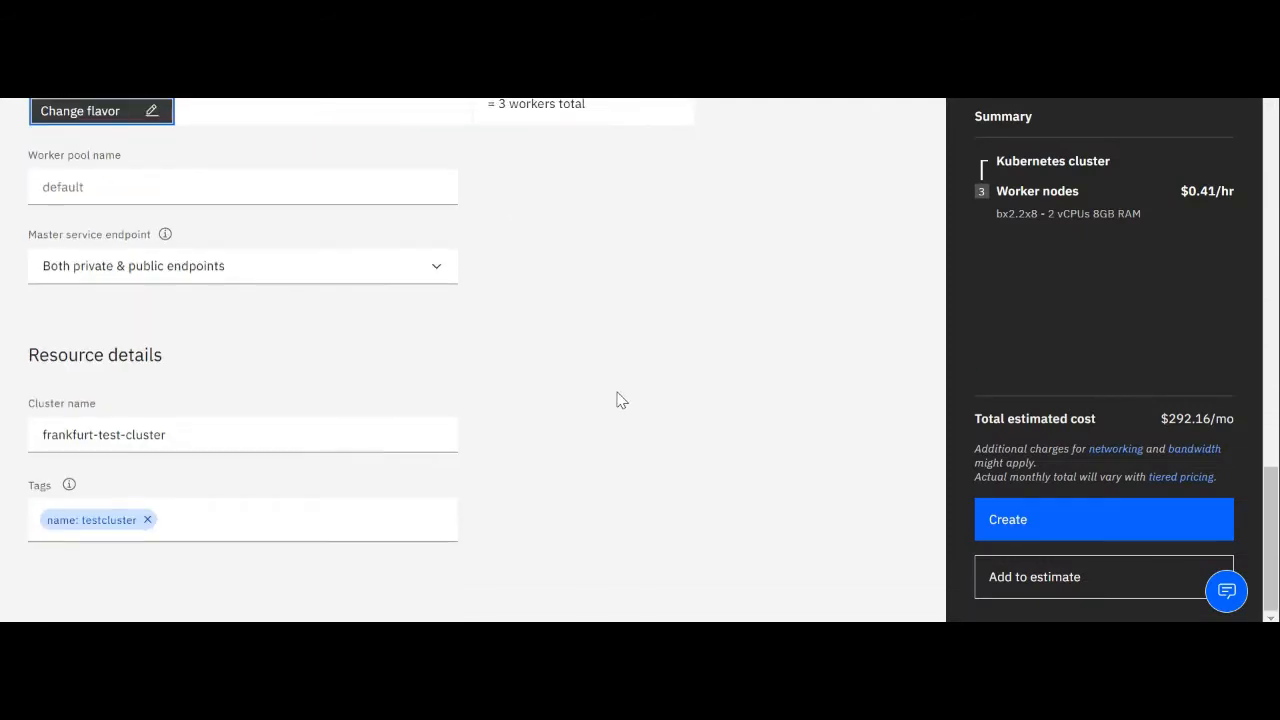
click(1022, 531)
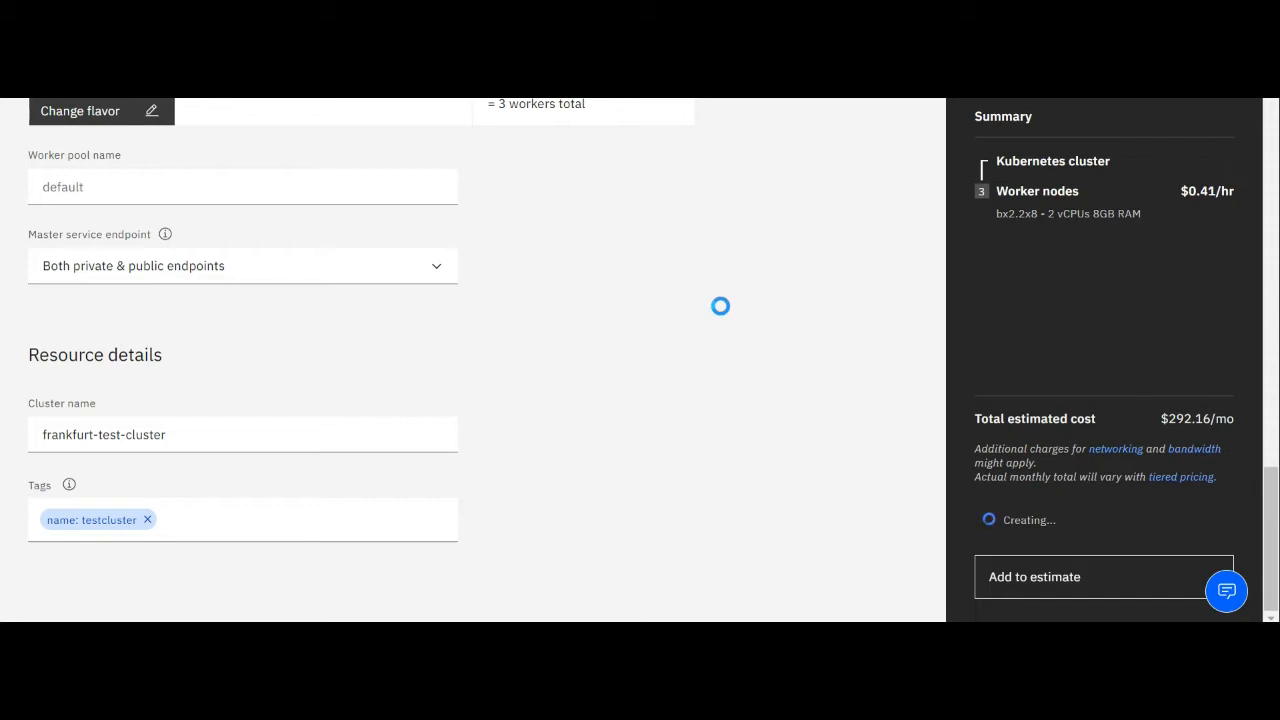
scroll(769, 356, up, 5)
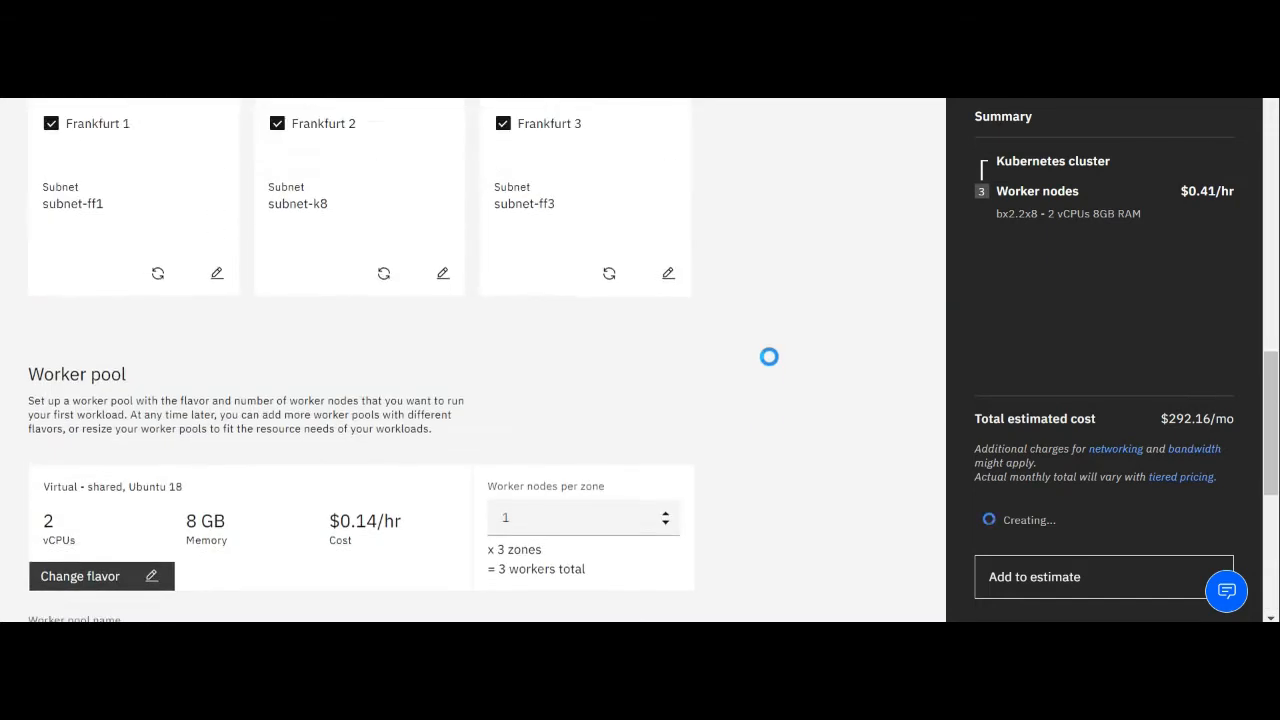
scroll(769, 356, up, 8)
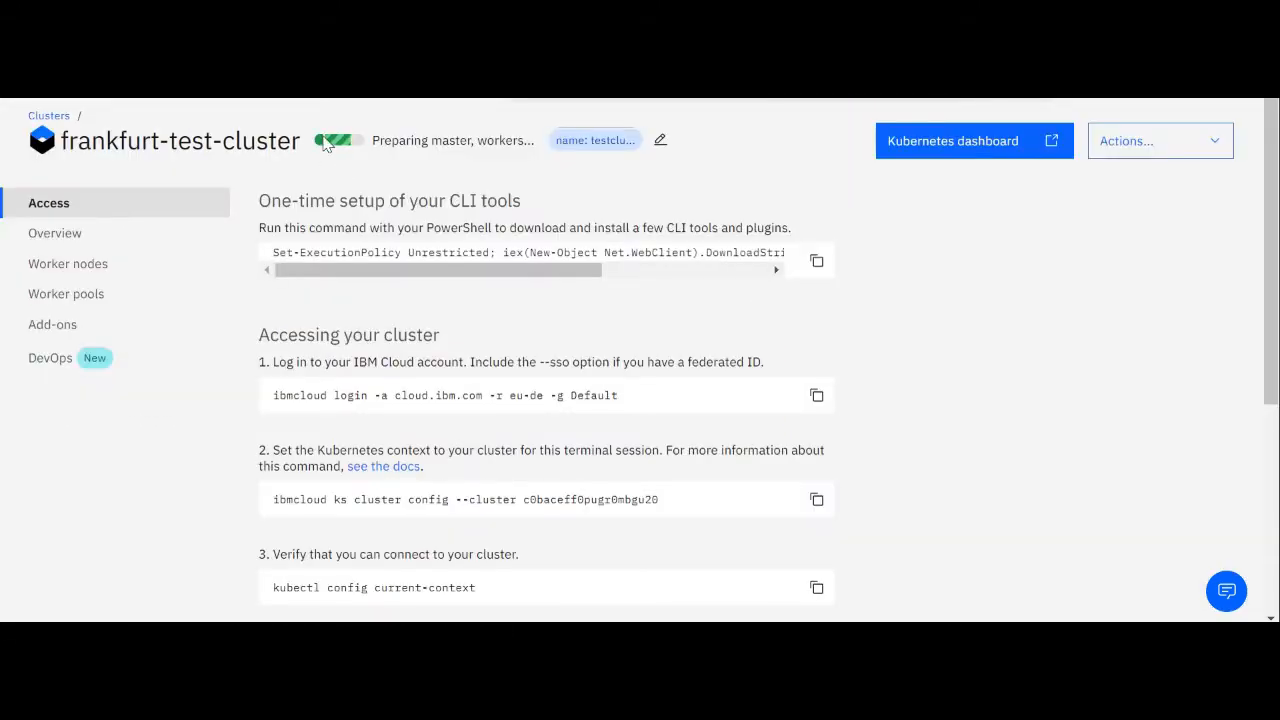
Review the cluster's access instructions and check the deployment status of its worker nodes
scroll(300, 330, down, 4)
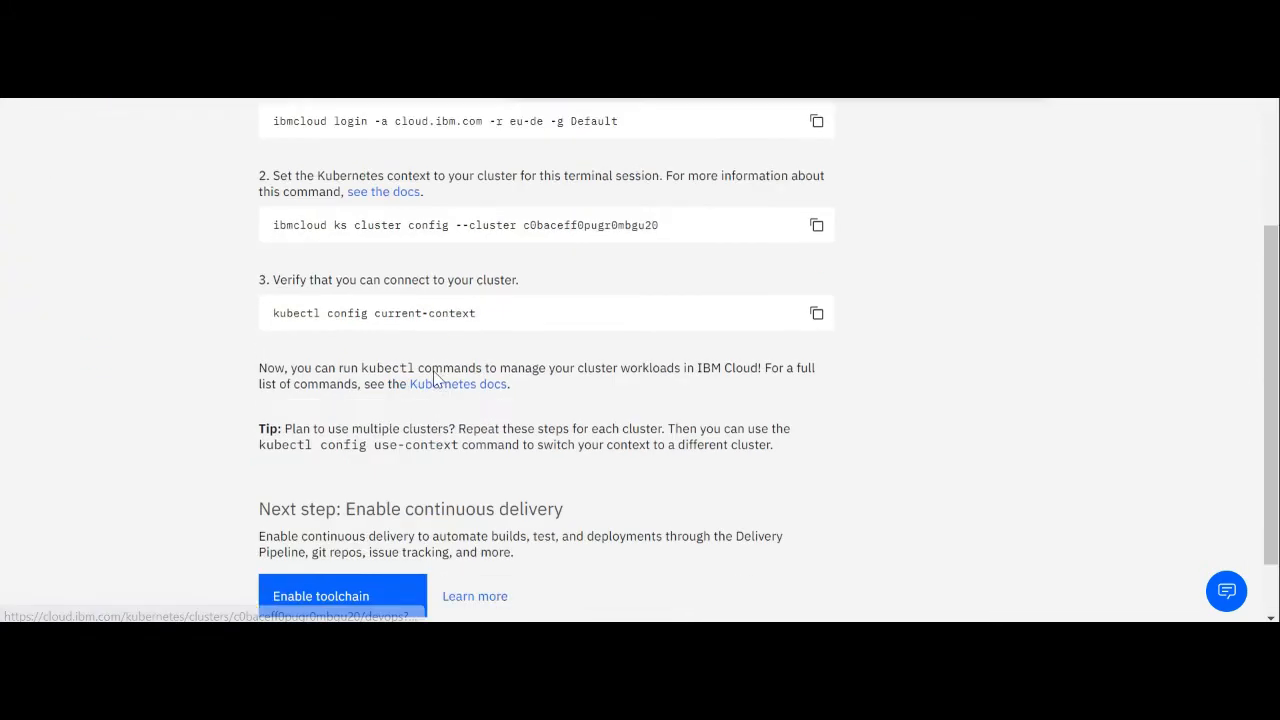
scroll(447, 388, up, 5)
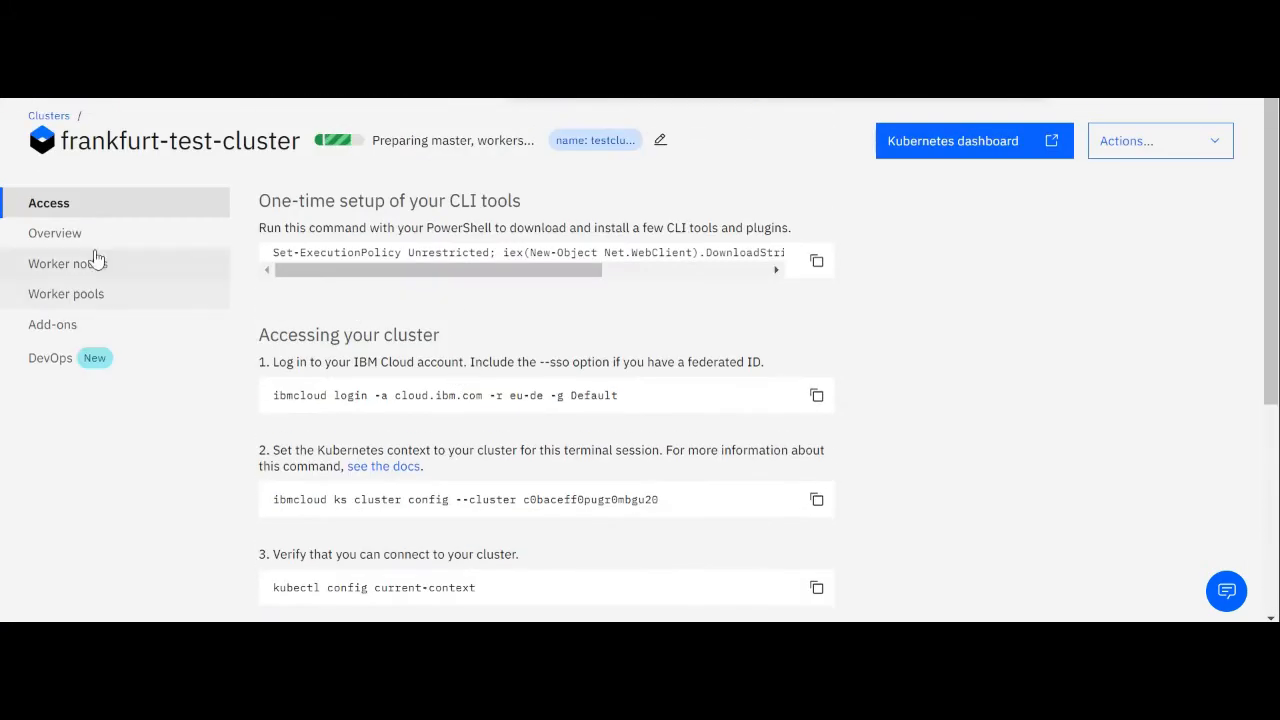
click(98, 236)
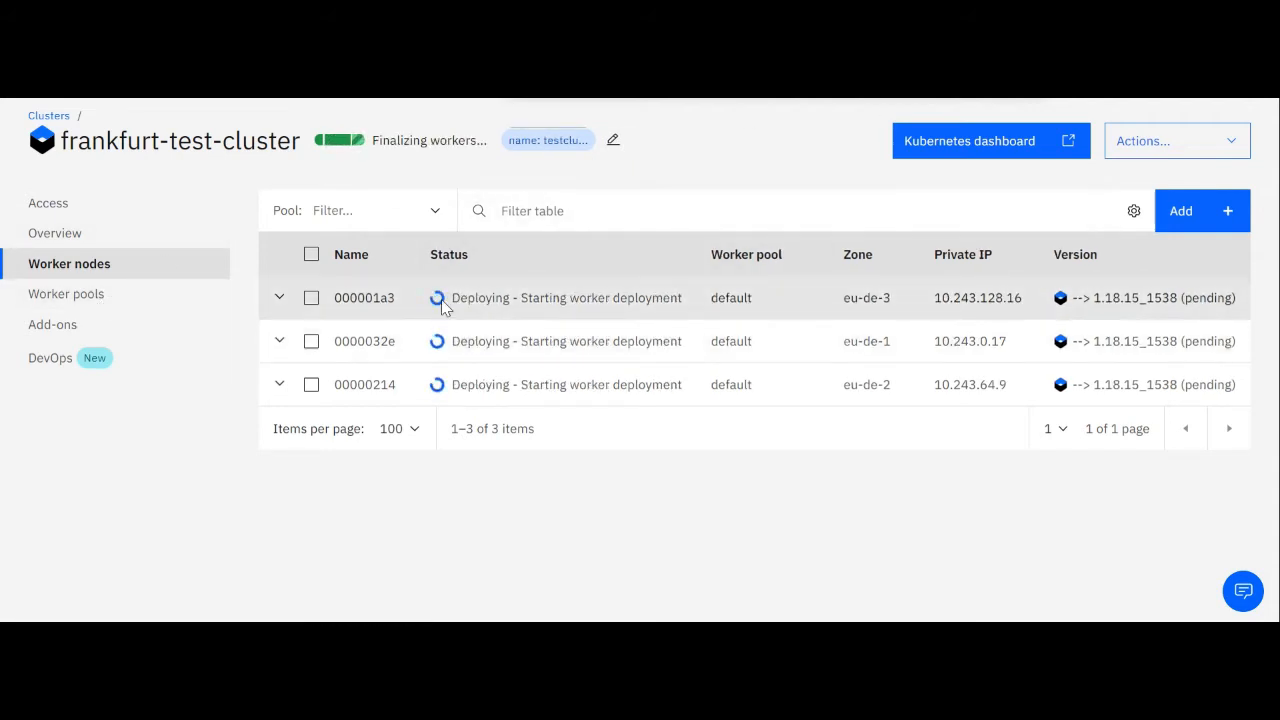
drag(451, 299, 682, 299)
click(750, 513)
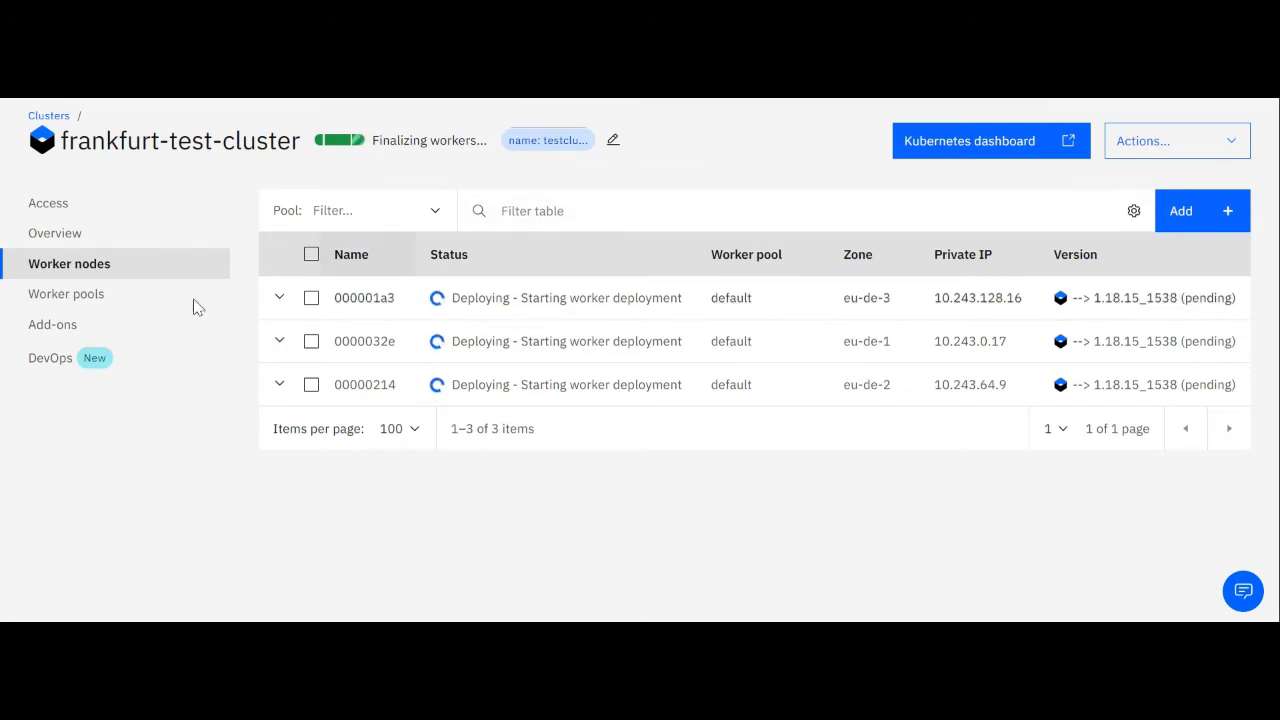
Compare the worker node health in the cluster overview with the individual worker node statuses
click(60, 238)
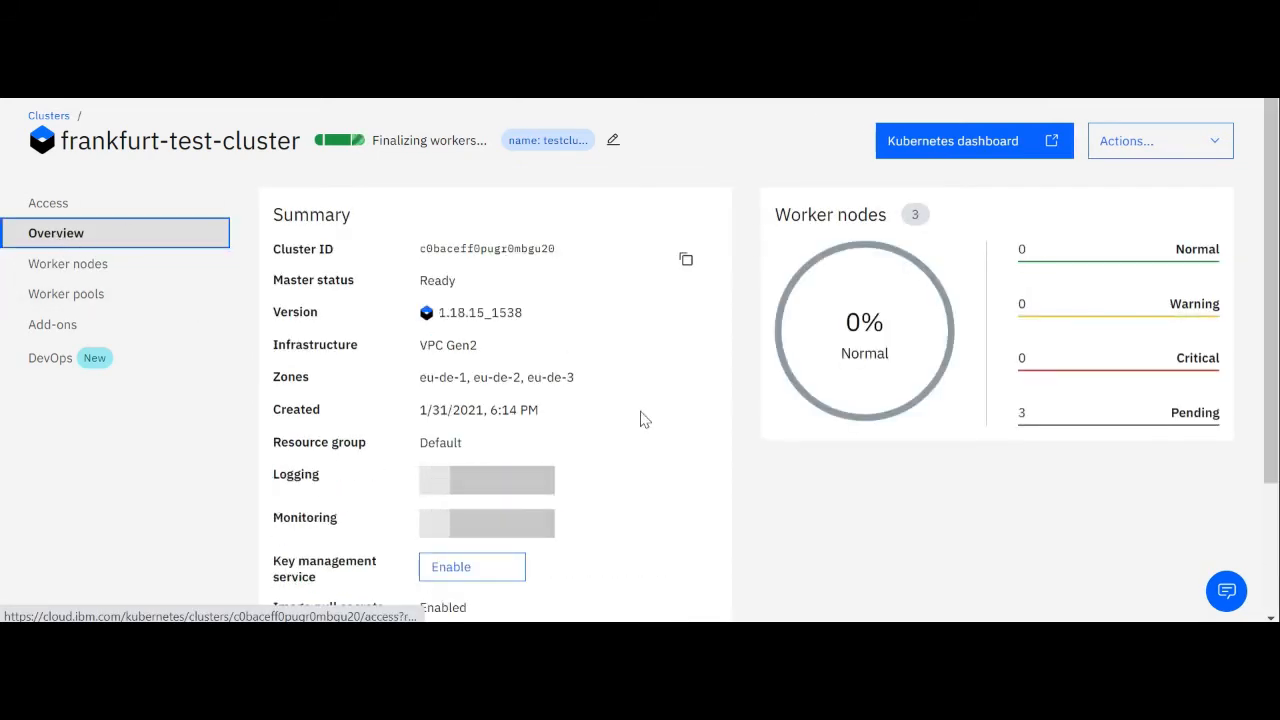
click(878, 340)
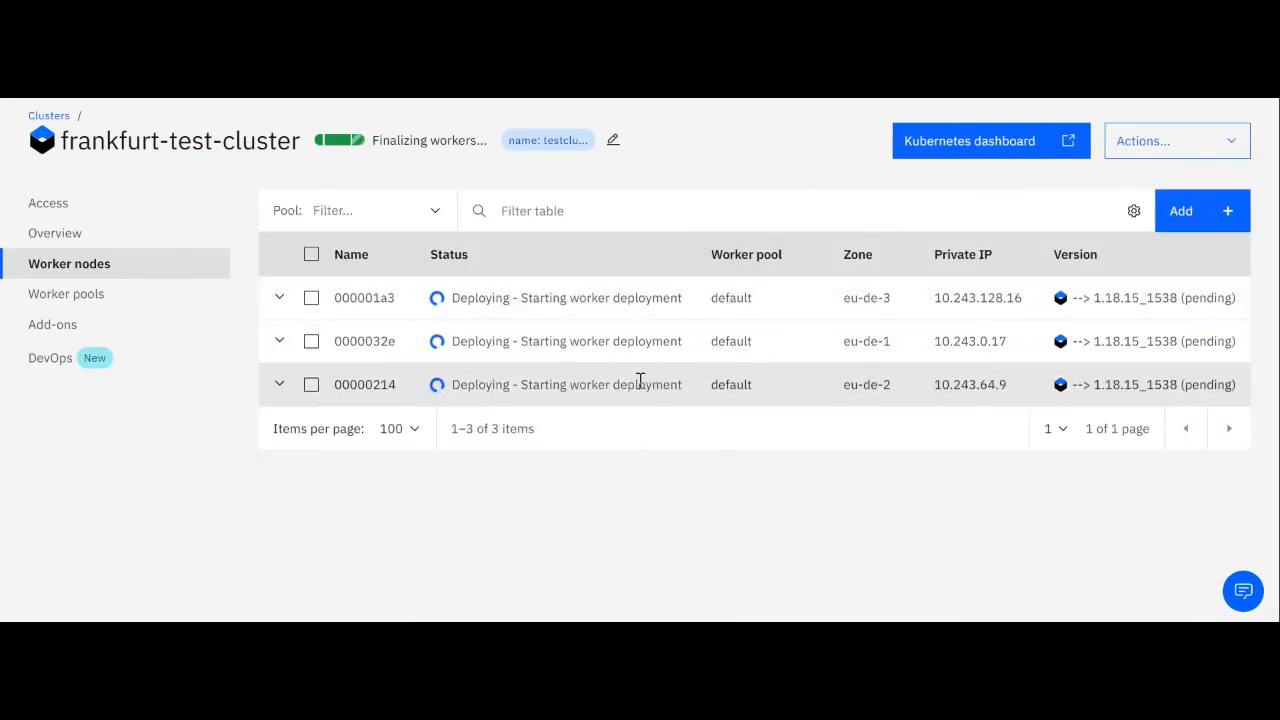
click(62, 238)
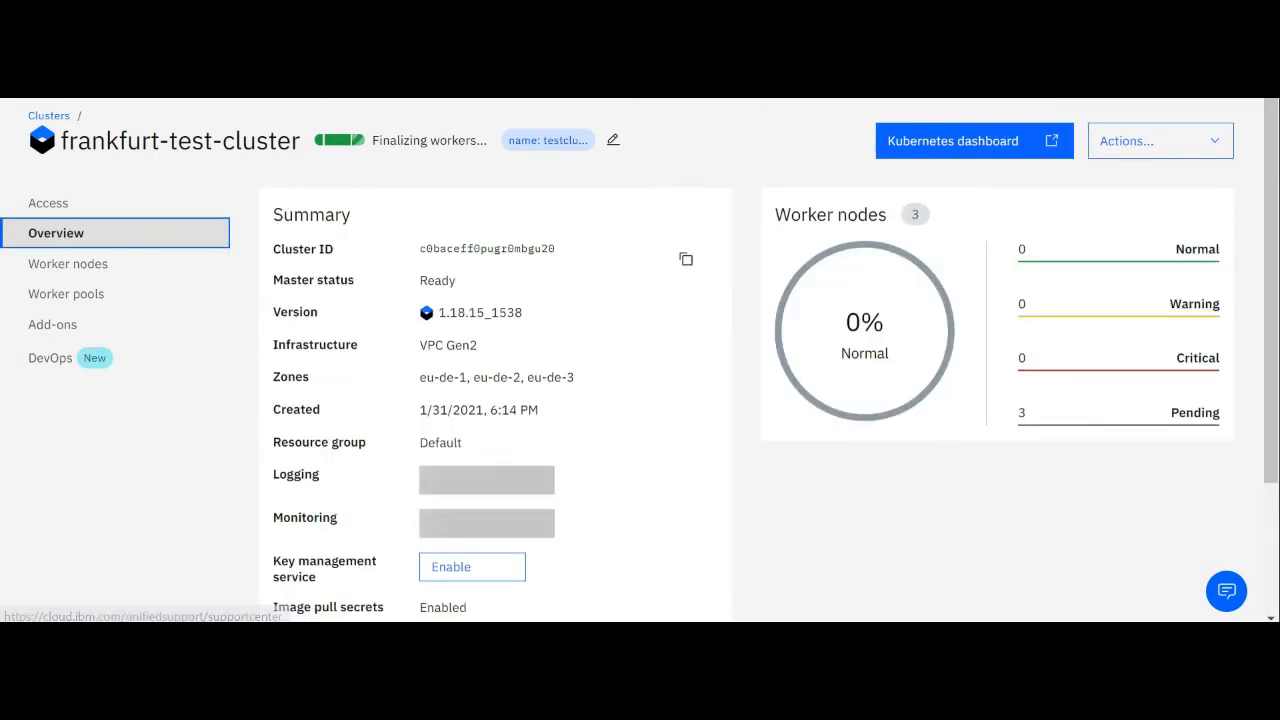
click(836, 305)
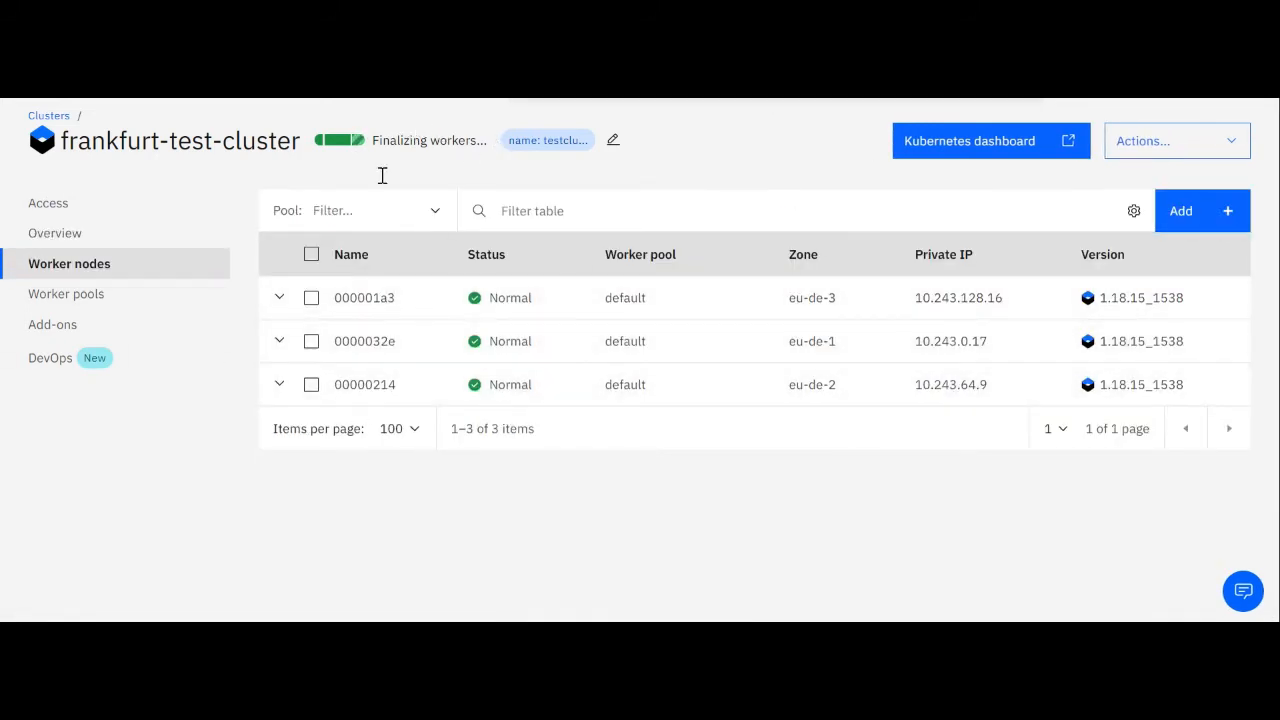
Read the ingress message in the cluster's overview summary
click(106, 212)
click(107, 231)
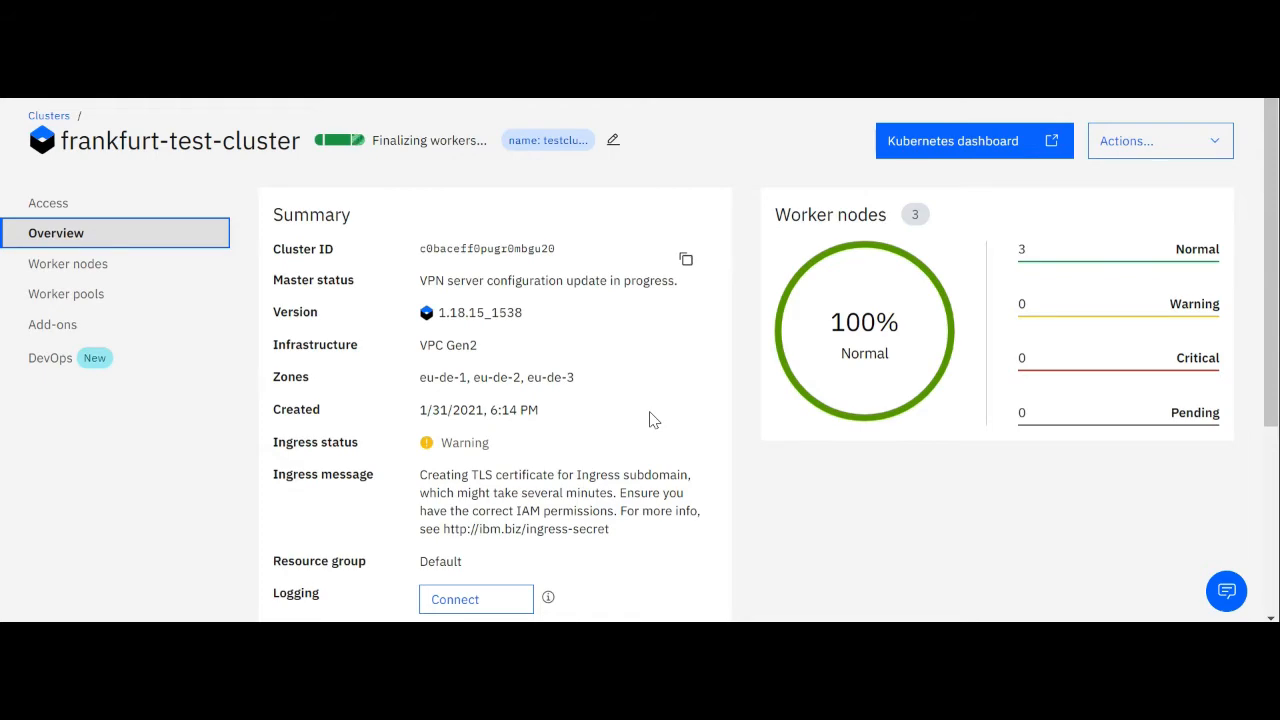
scroll(651, 430, down, 1)
drag(610, 430, 418, 372)
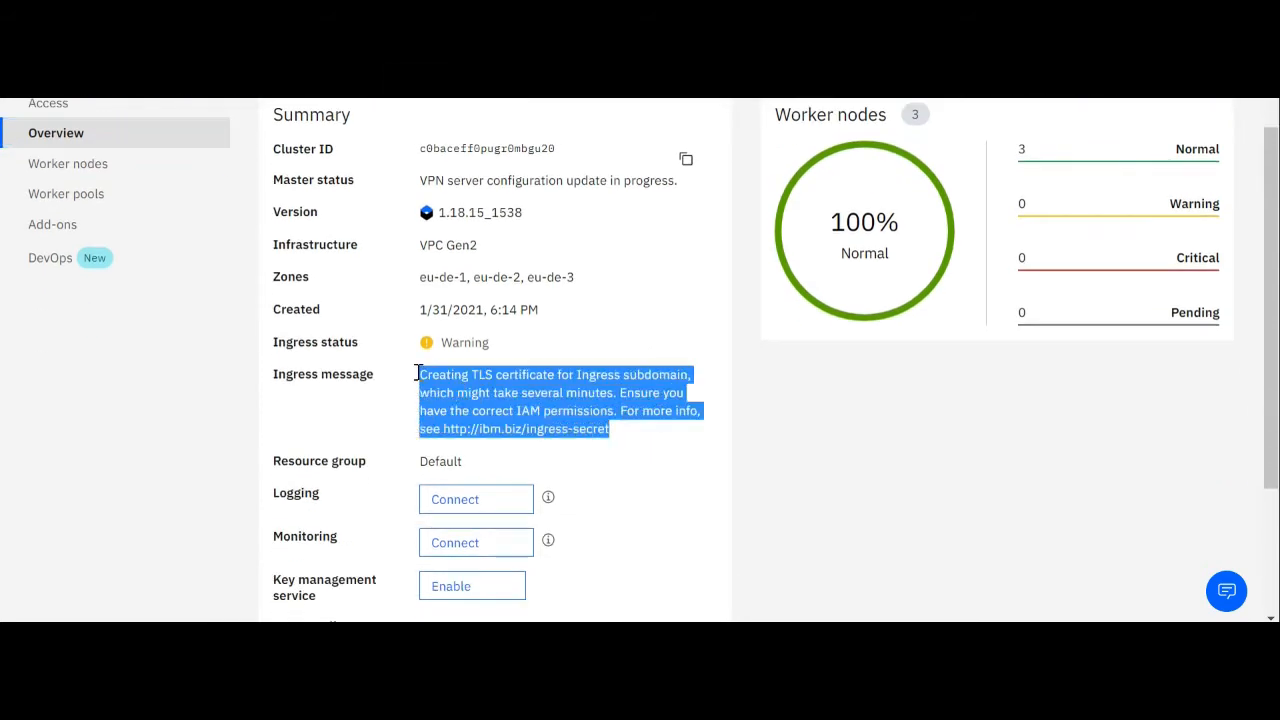
click(855, 444)
scroll(857, 445, up, 1)
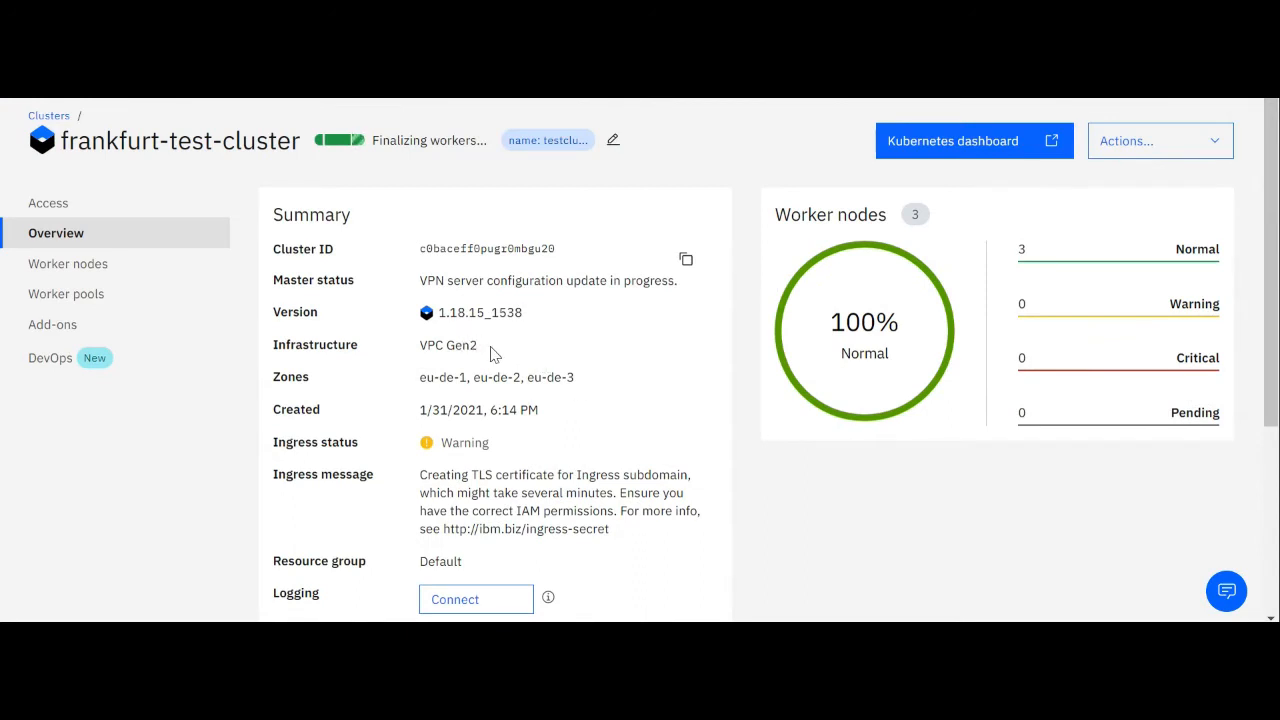
Check the cluster's zones in the summary and view its worker pools and worker nodes
drag(490, 352, 606, 397)
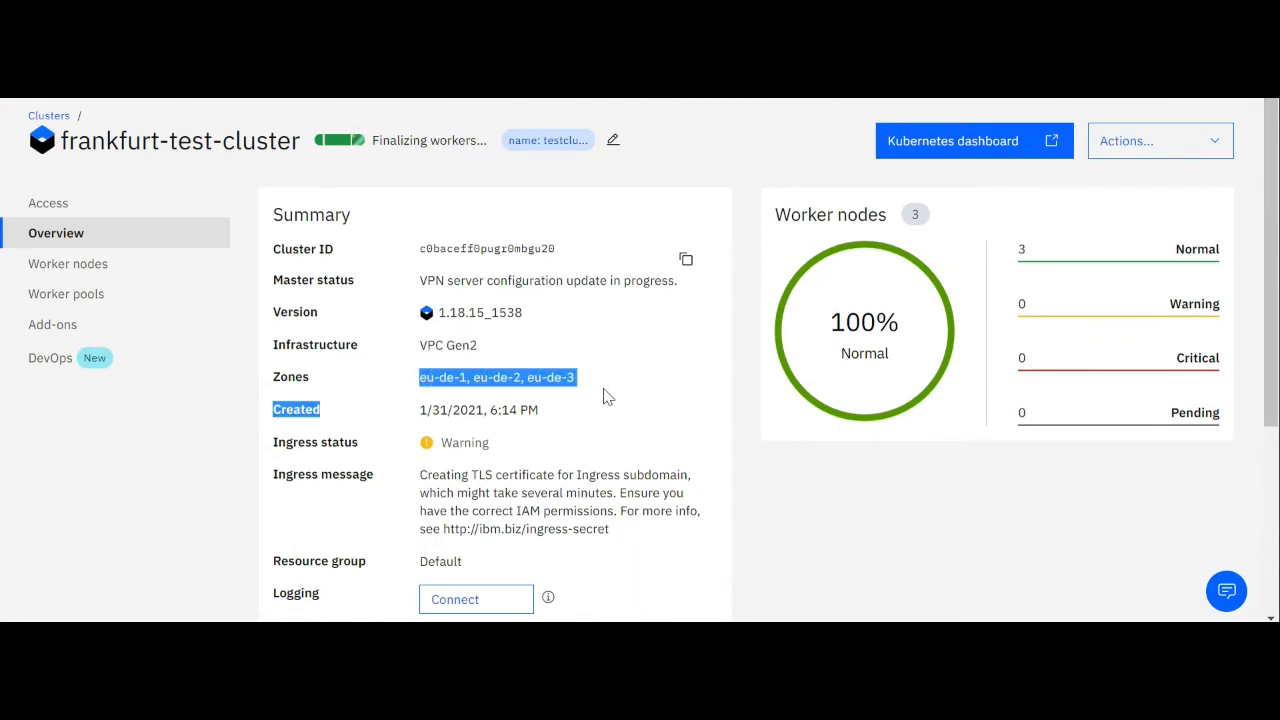
click(628, 403)
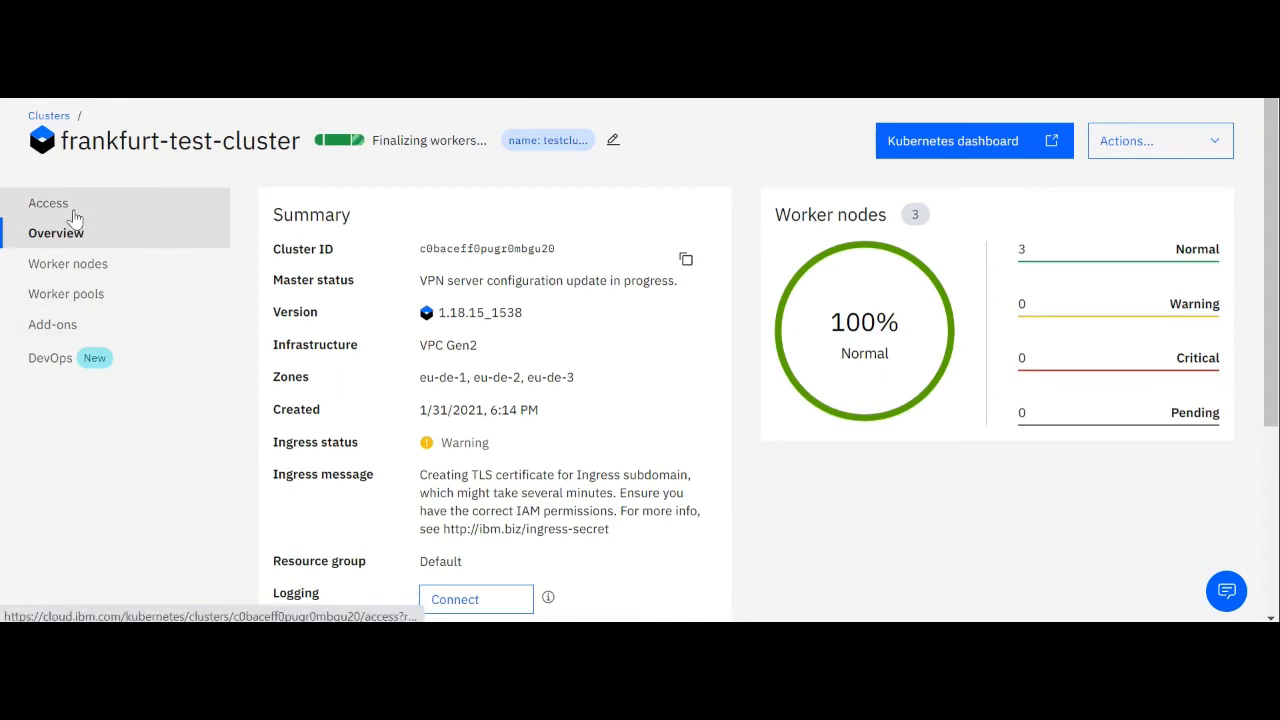
click(78, 302)
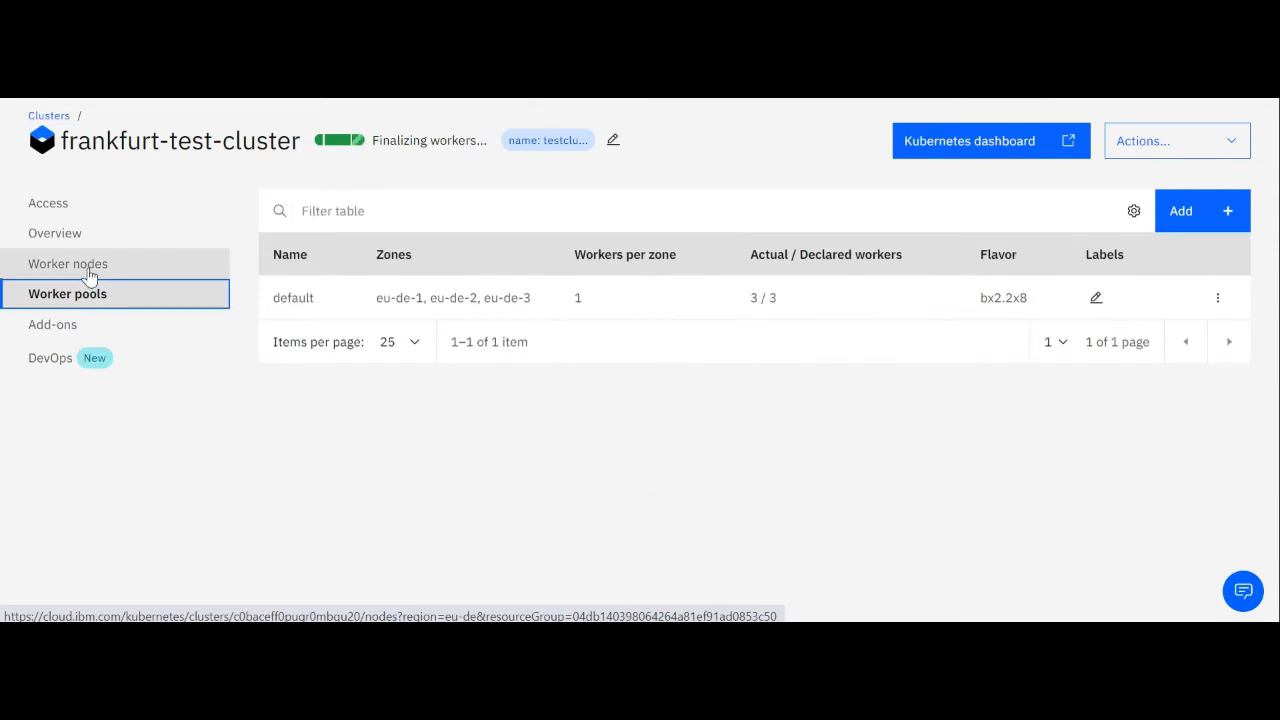
click(90, 270)
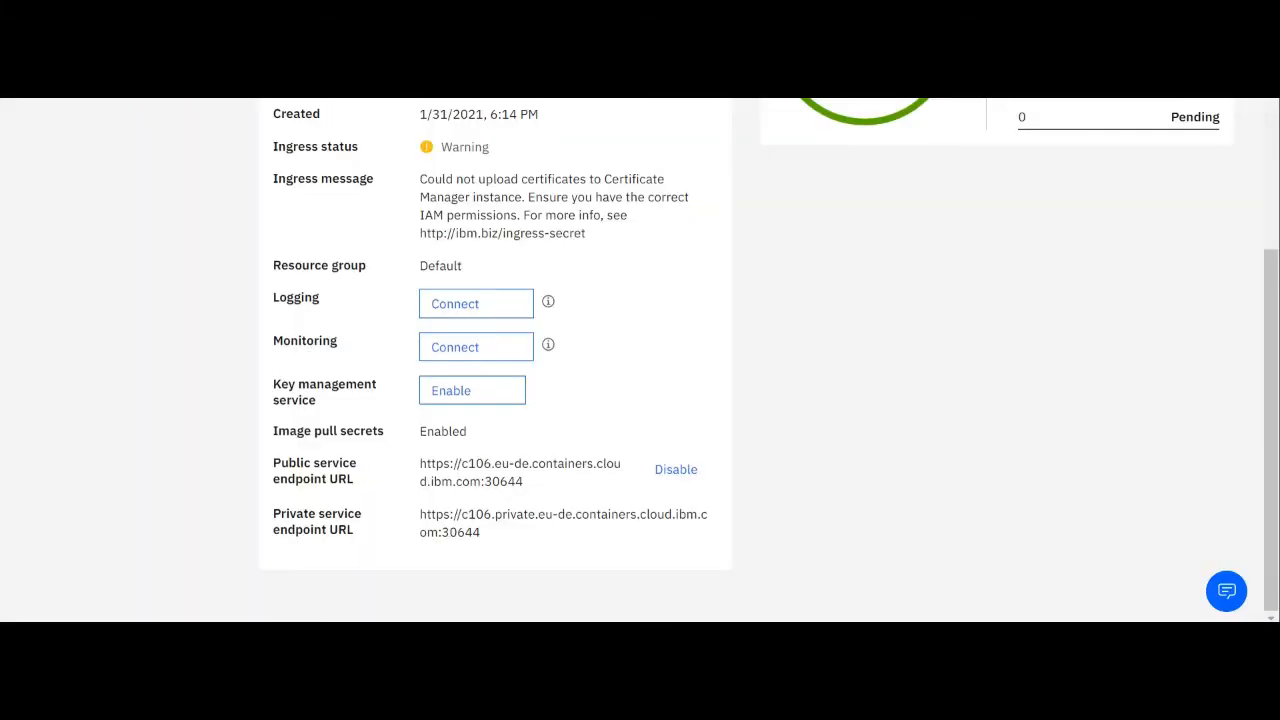
Return to the cluster's access instructions and highlight the ibmcloud ks cluster config command that sets the Kubernetes context
scroll(471, 491, up, 5)
click(95, 210)
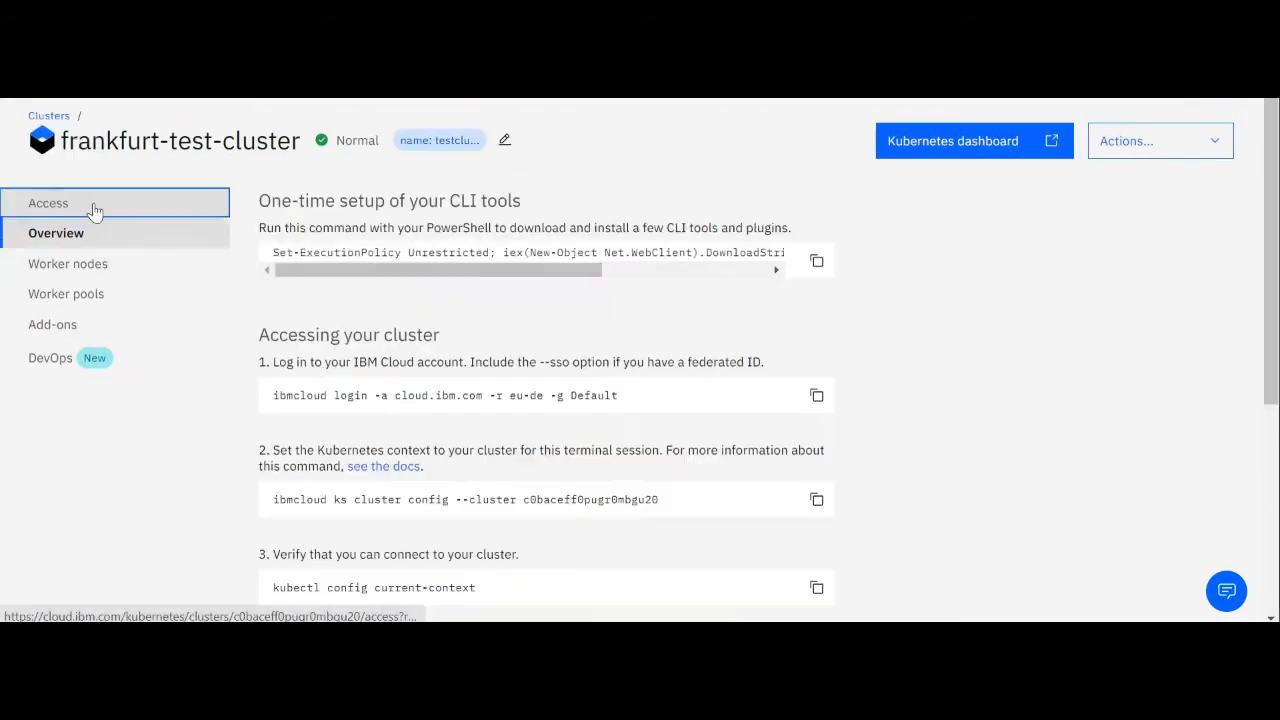
drag(695, 505, 240, 506)
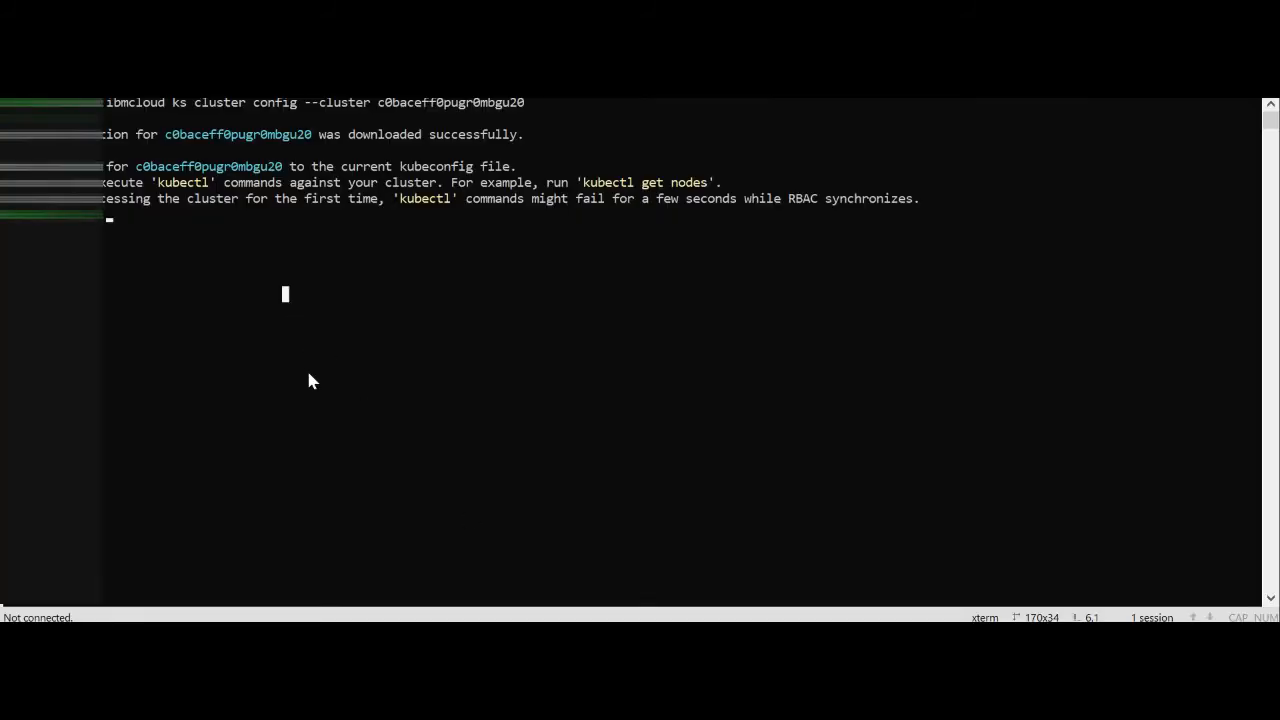
In the terminal, run "k get nodes" to list the cluster's nodes and inspect their status
text(k get nodes)
key(Return)
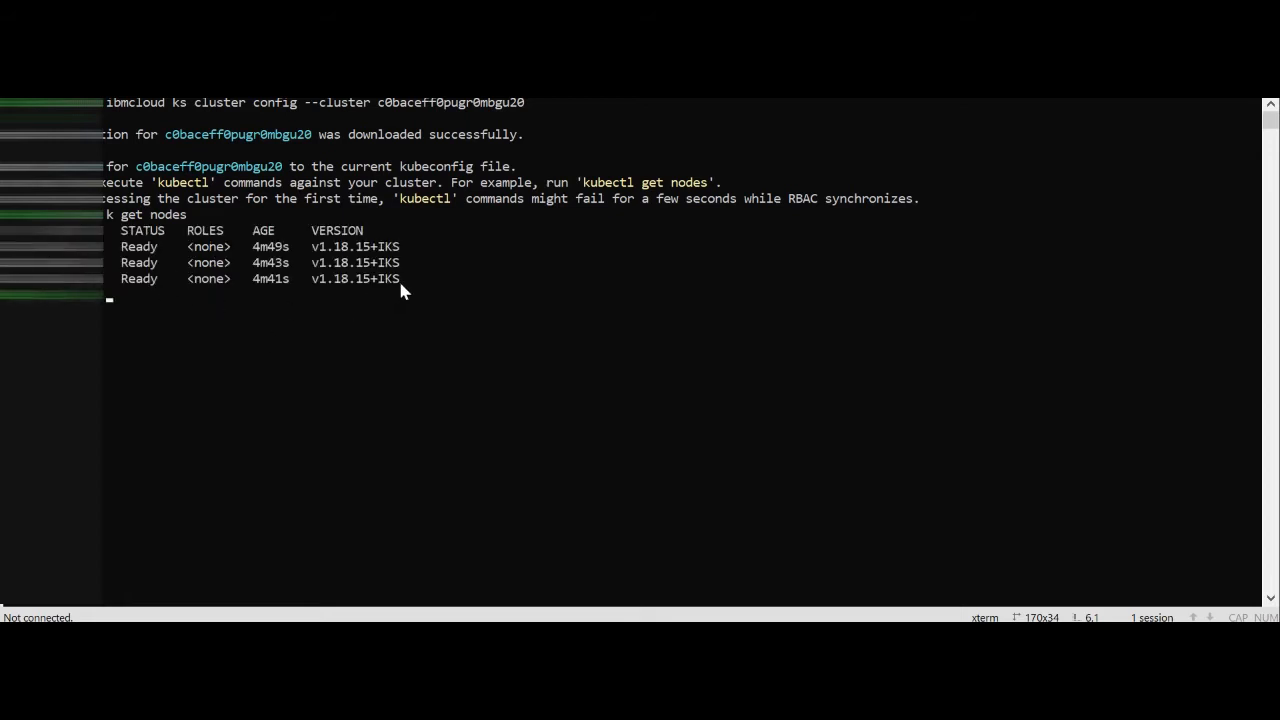
drag(402, 280, 10, 230)
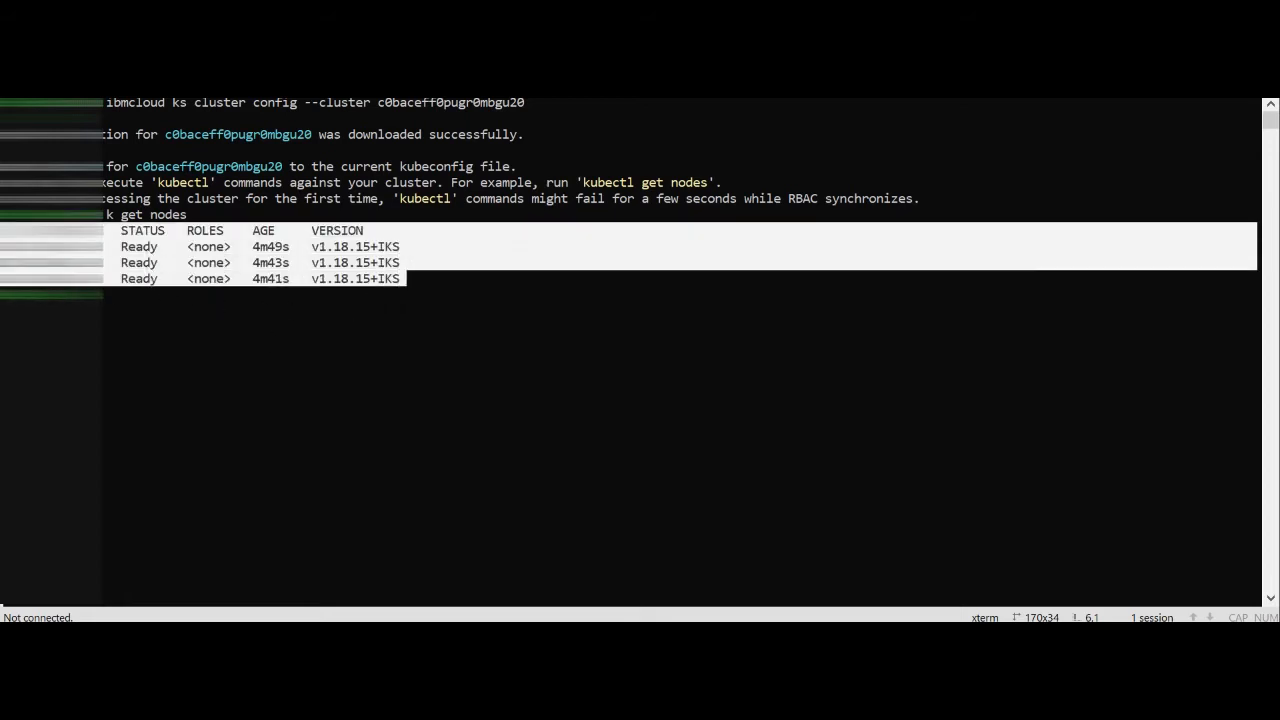
click(222, 385)
Try to create a deployment named webserver with "k create deploy webserver", without specifying an image
text(k)
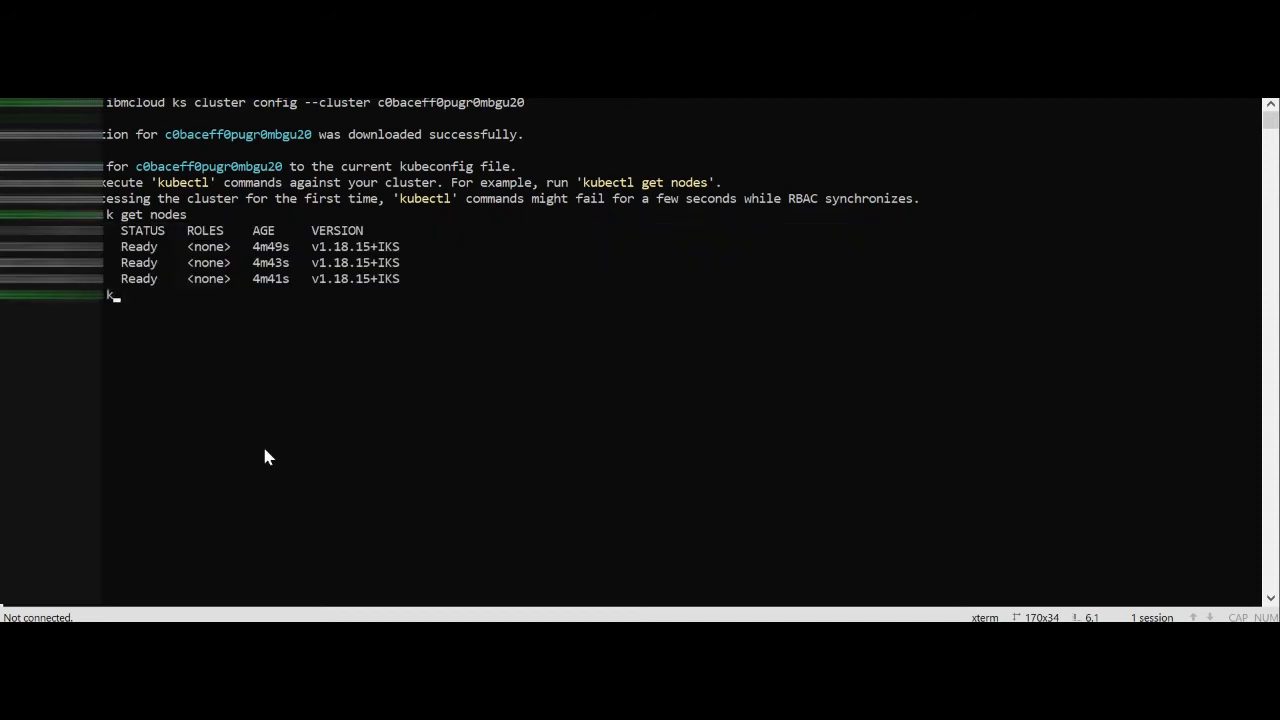
text( create deploy )
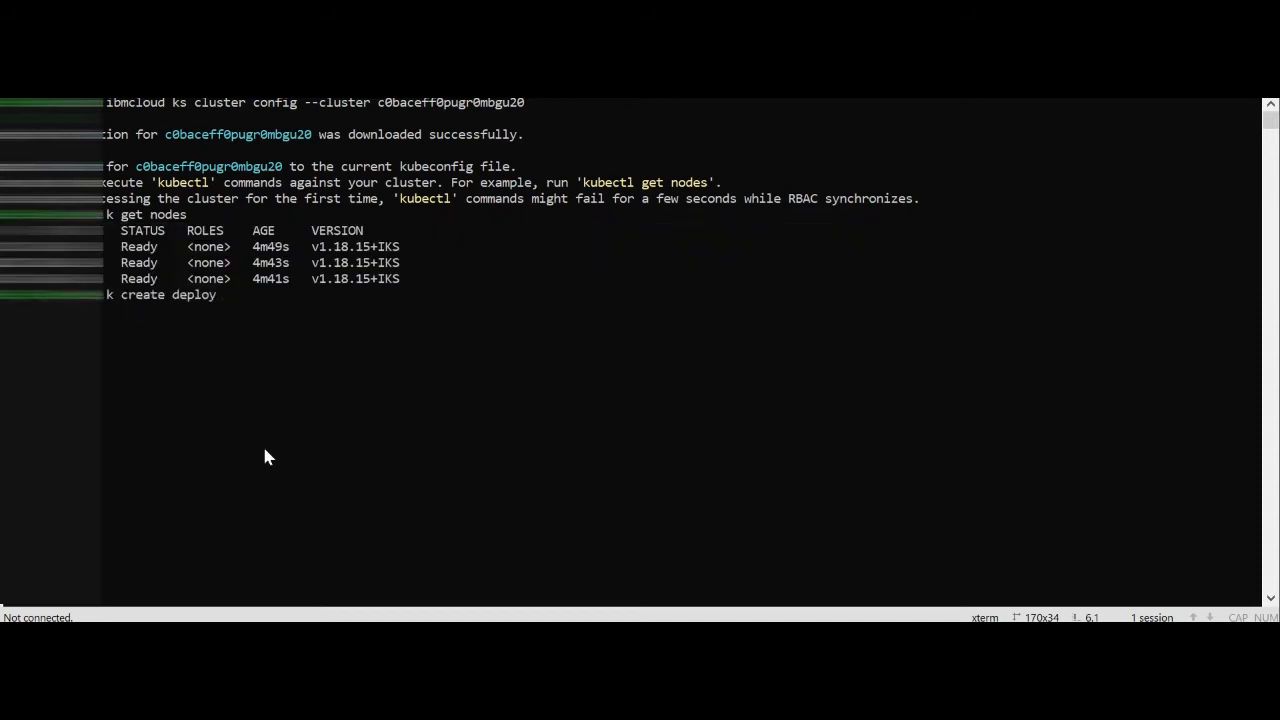
text(webserver)
key(Return)
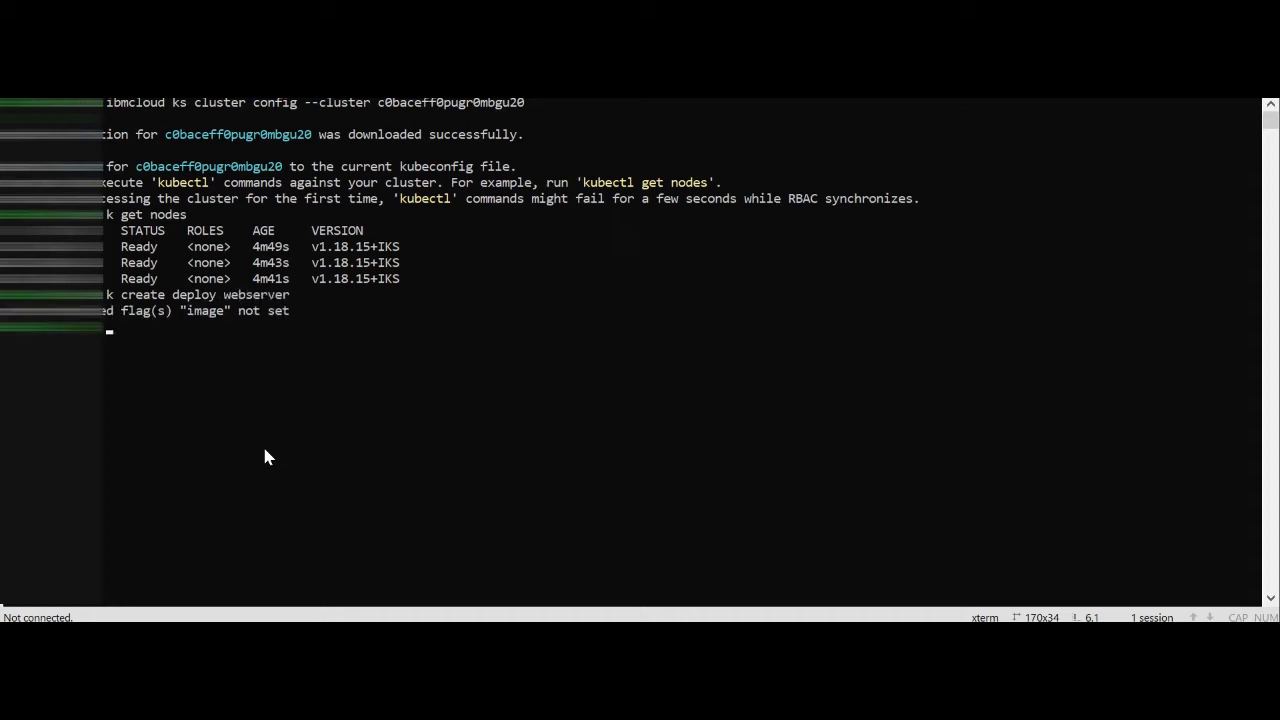
Create the webserver deployment from the nginx image with "k create deploy webserver --image=nginx"
key(Up)
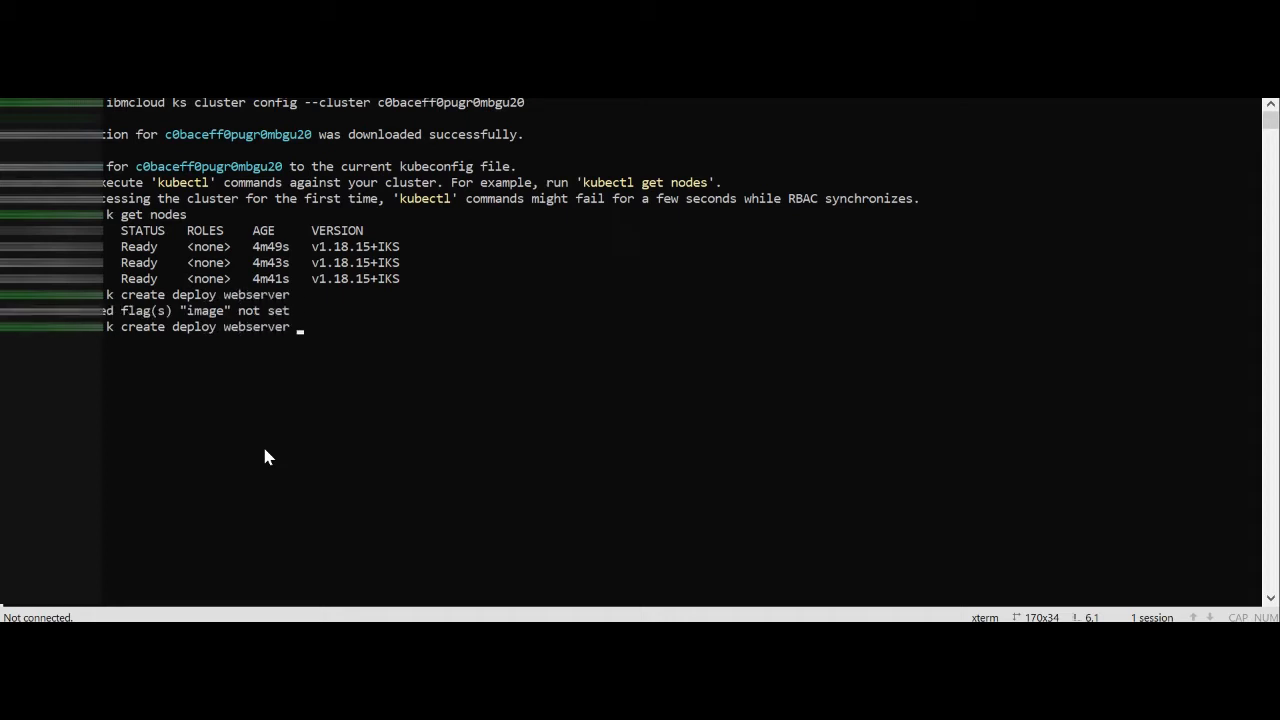
text(--image=nginx)
key(Return)
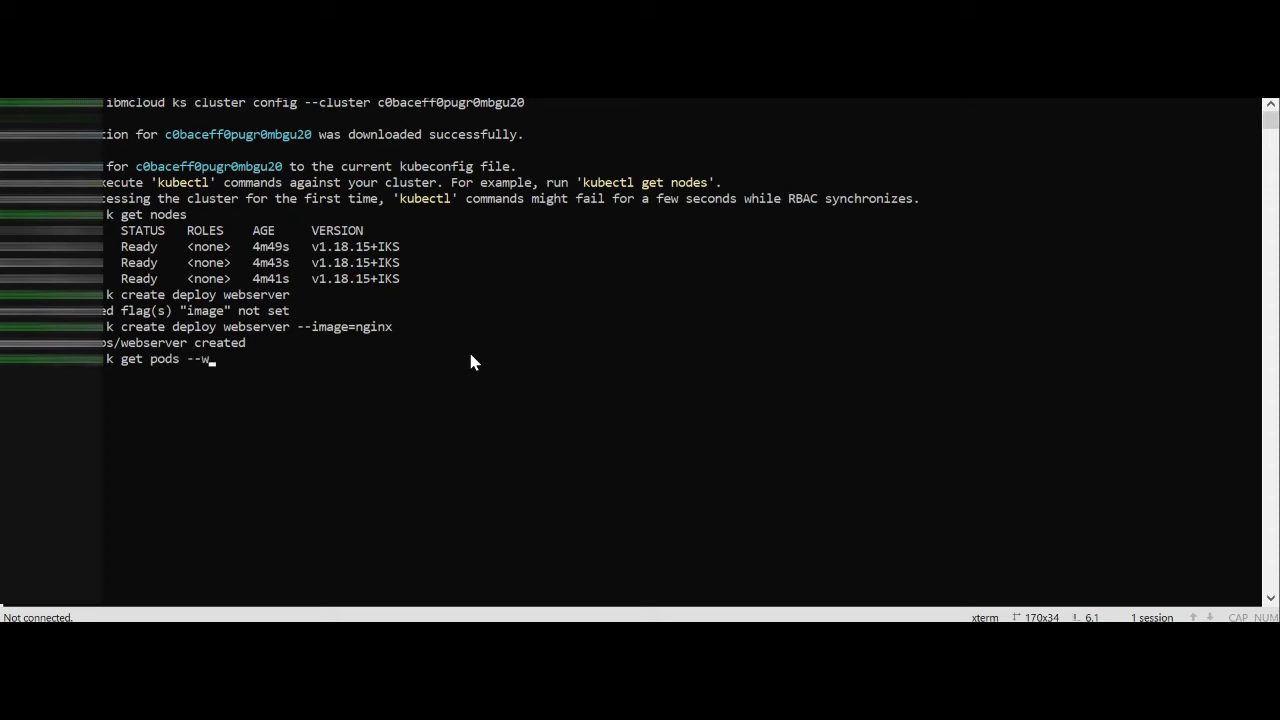
Watch the status of the webserver pod with "k get pods --watch" and stop the watch
key(Return)
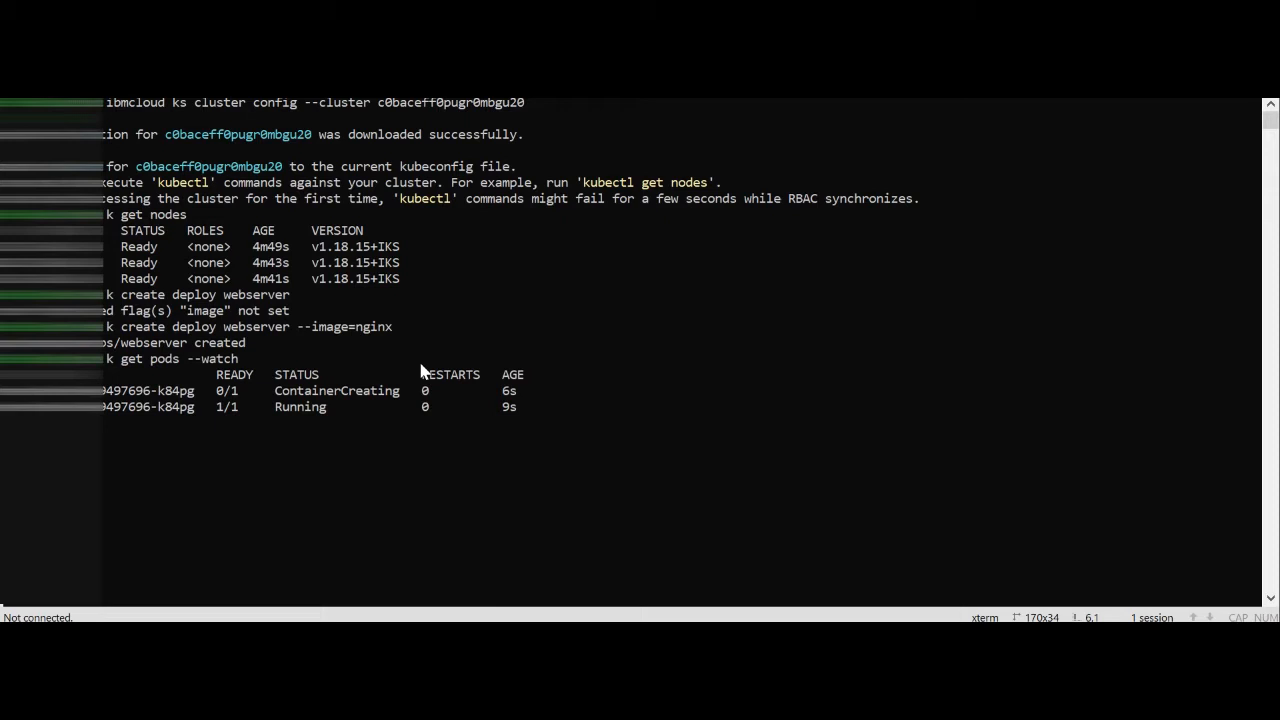
key(ctrl+c)
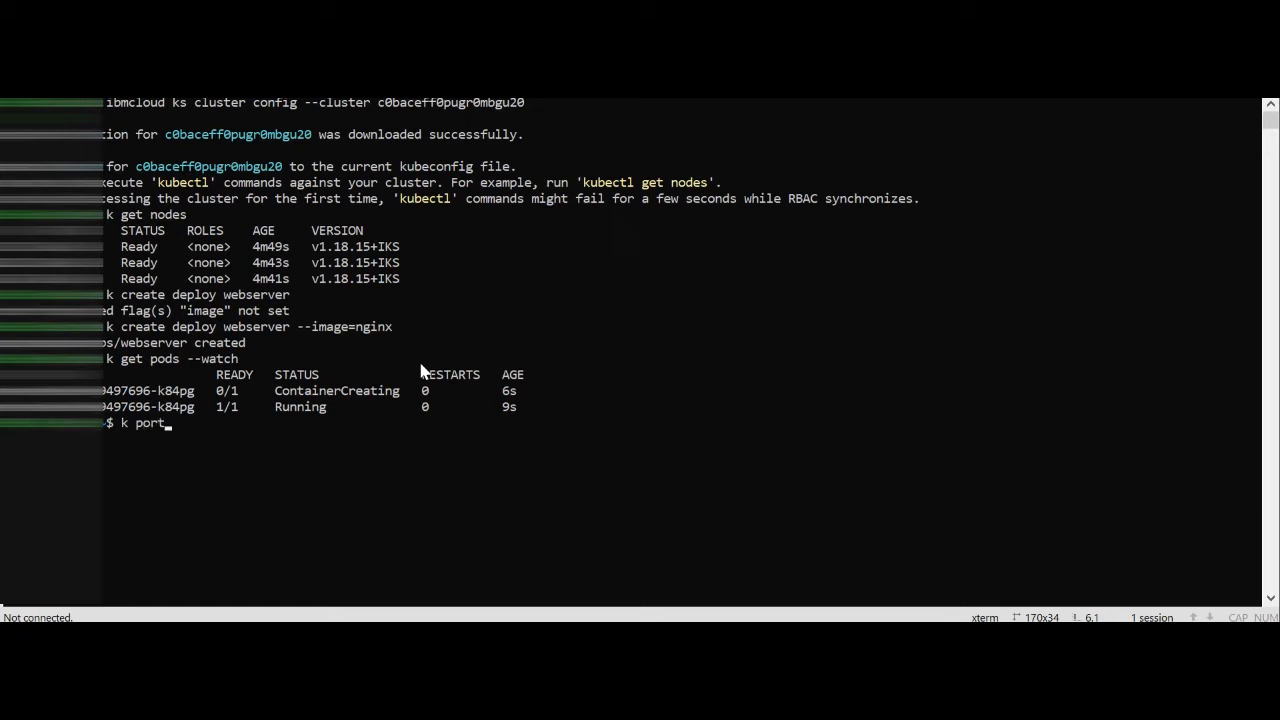
Forward local port 8081 to port 80 of deploy/webserver with "k port-forward", and reload localhost:8081 in the browser
text(k port)
key(Tab)
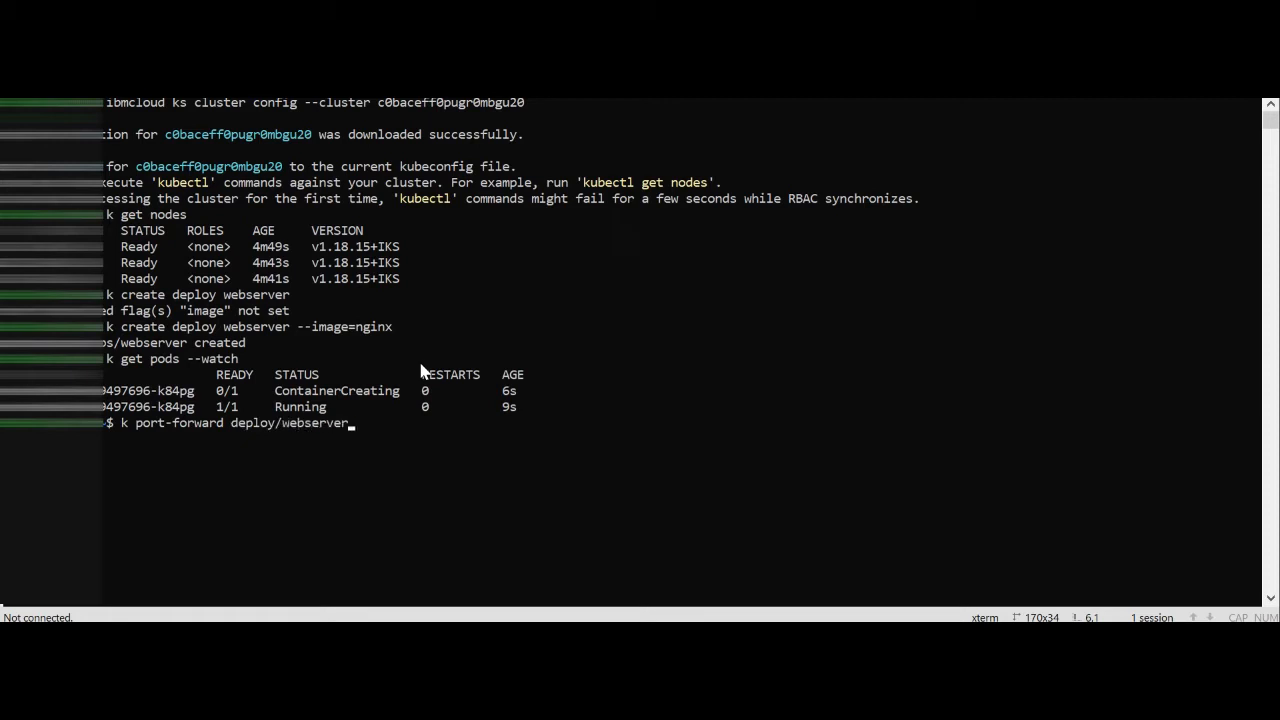
text(8081:80)
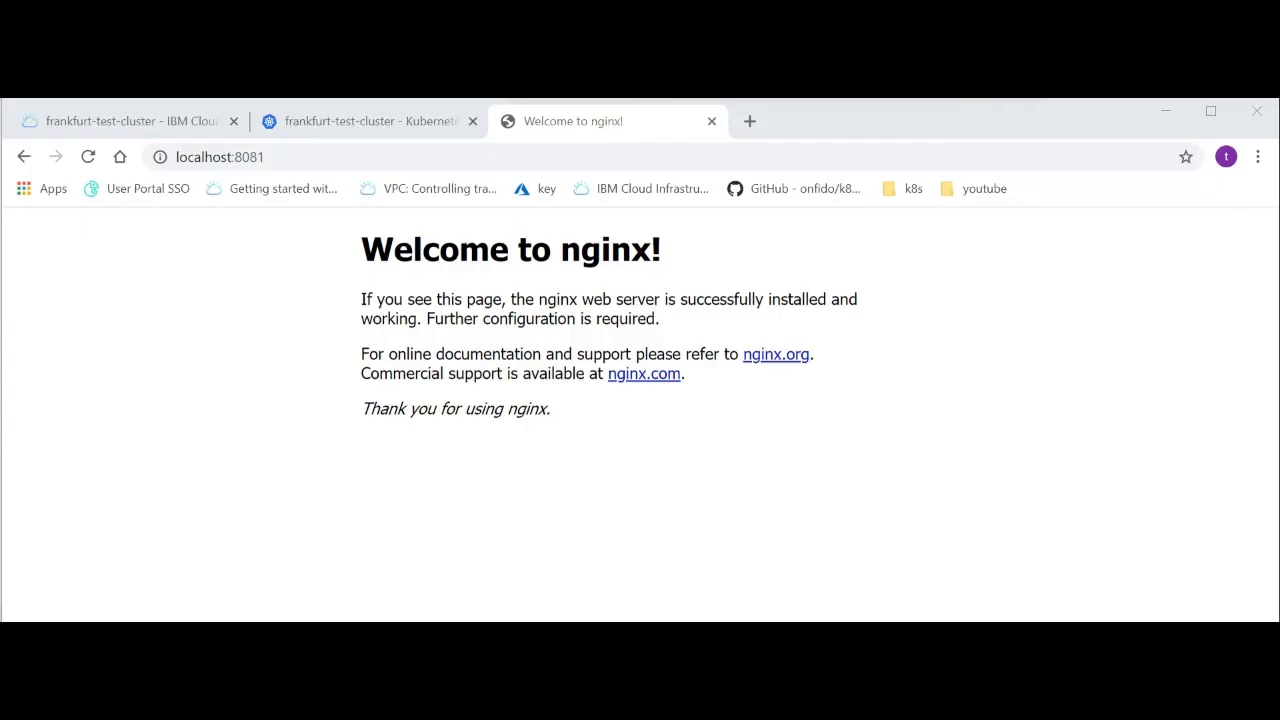
click(88, 160)
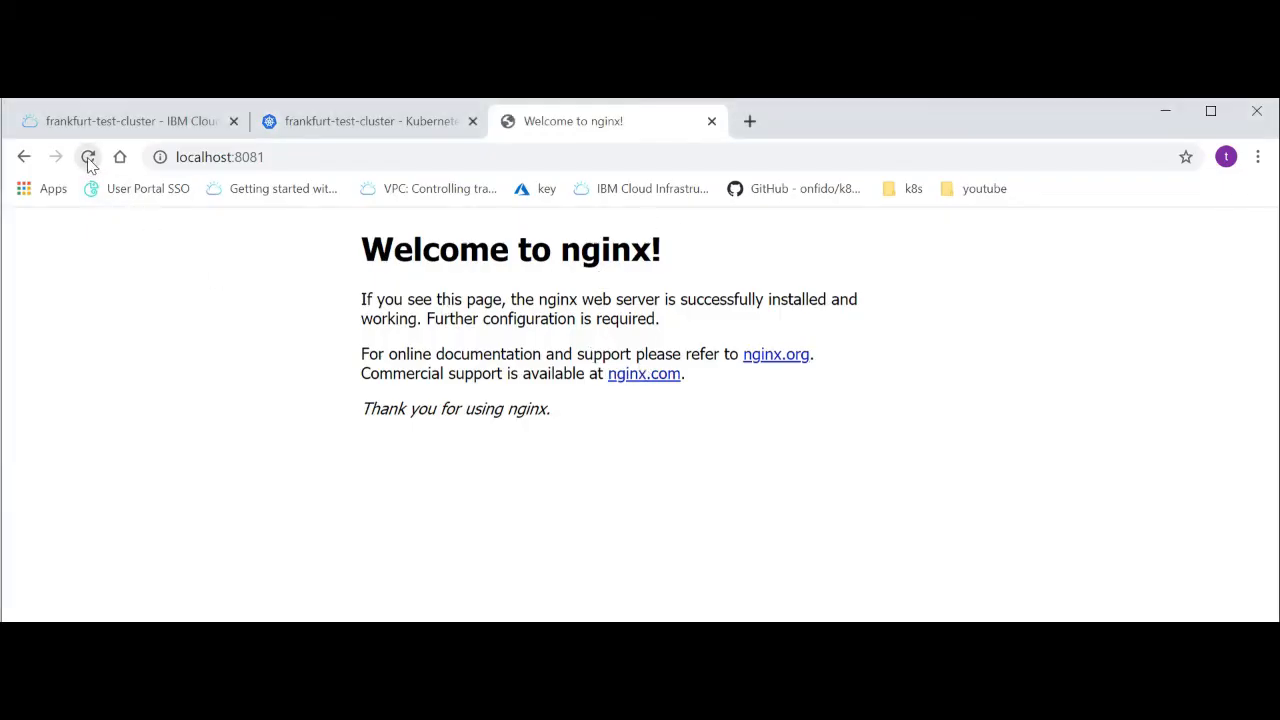
click(88, 160)
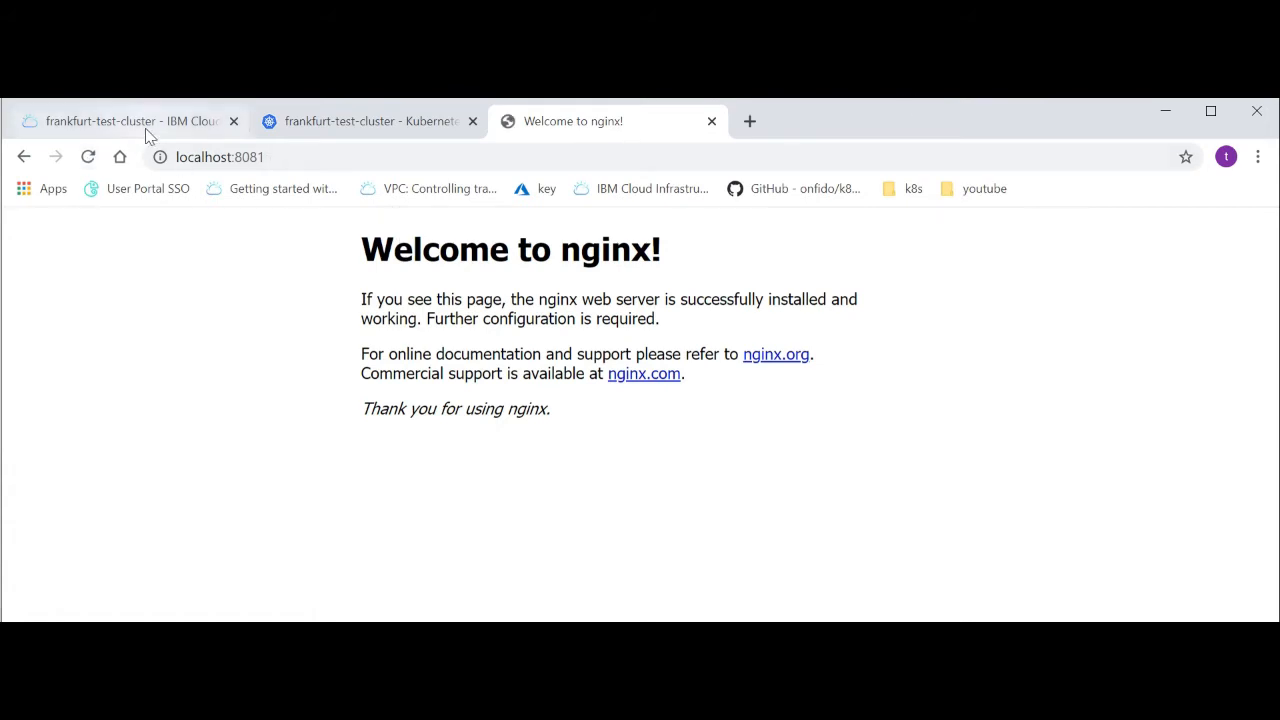
Go to the cluster's Kubernetes dashboard, refresh its overview, and examine the deployments, pods, replica sets and services listed there
click(205, 124)
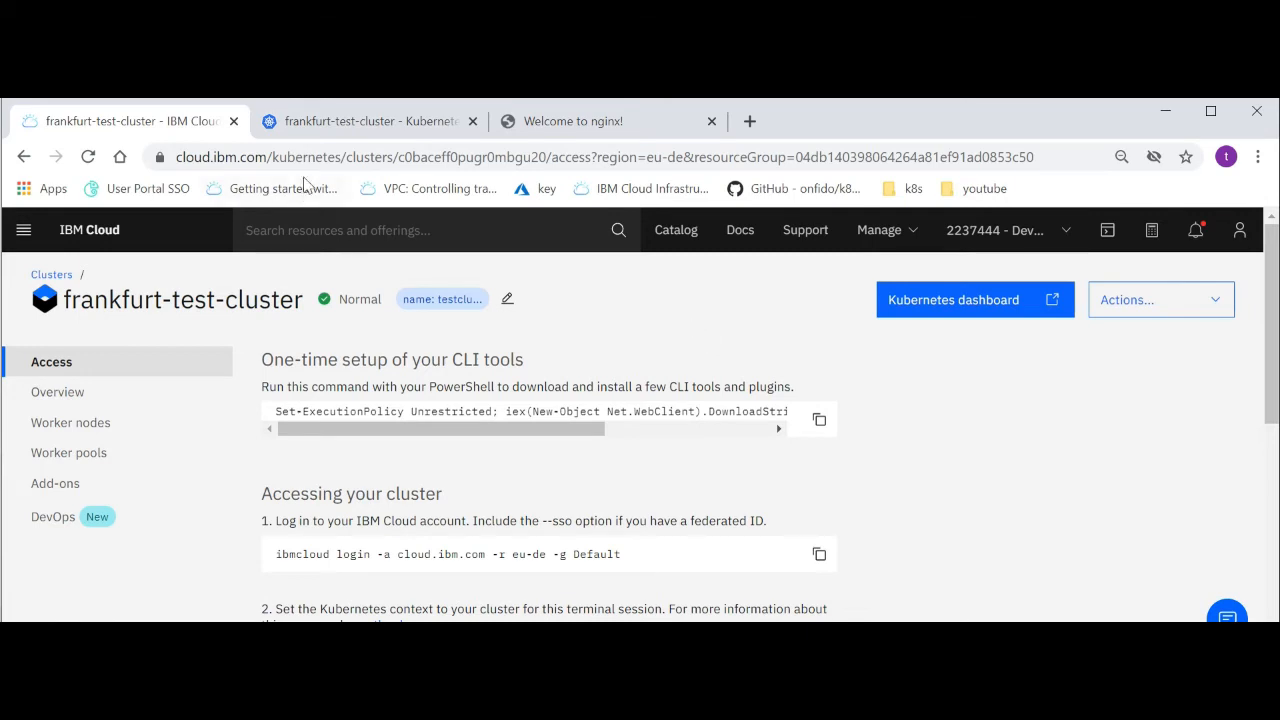
click(310, 126)
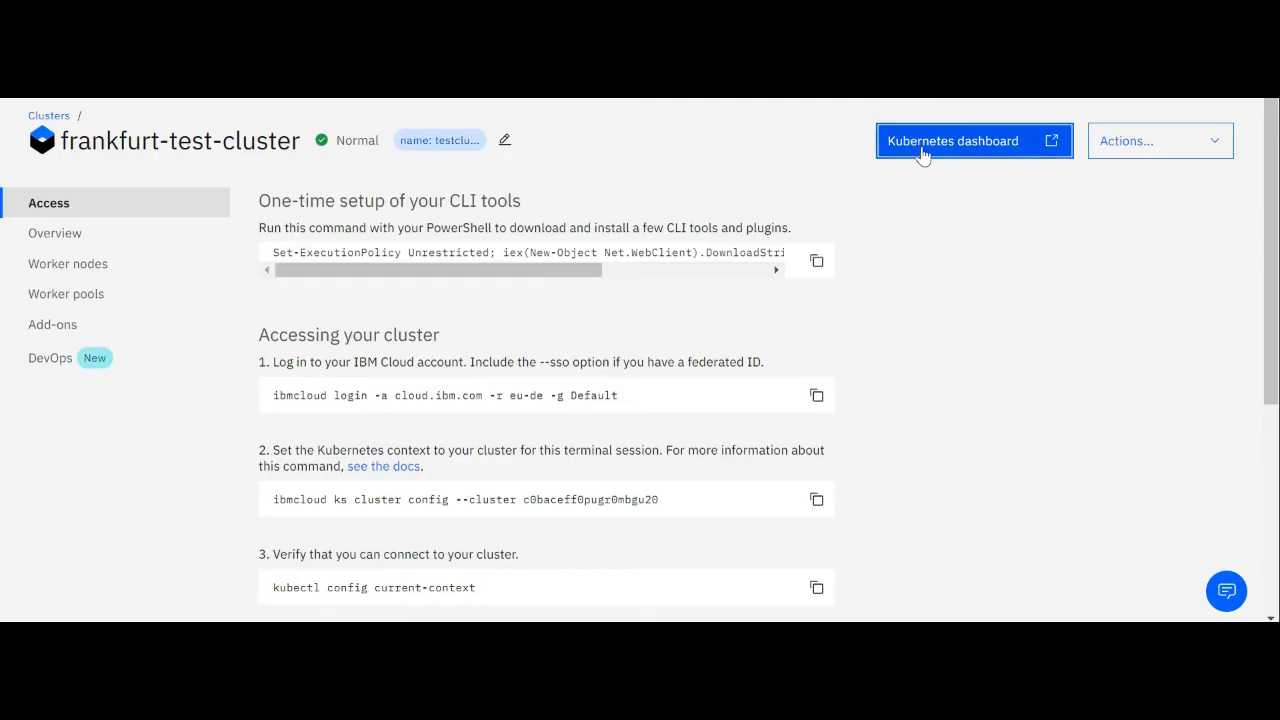
click(922, 150)
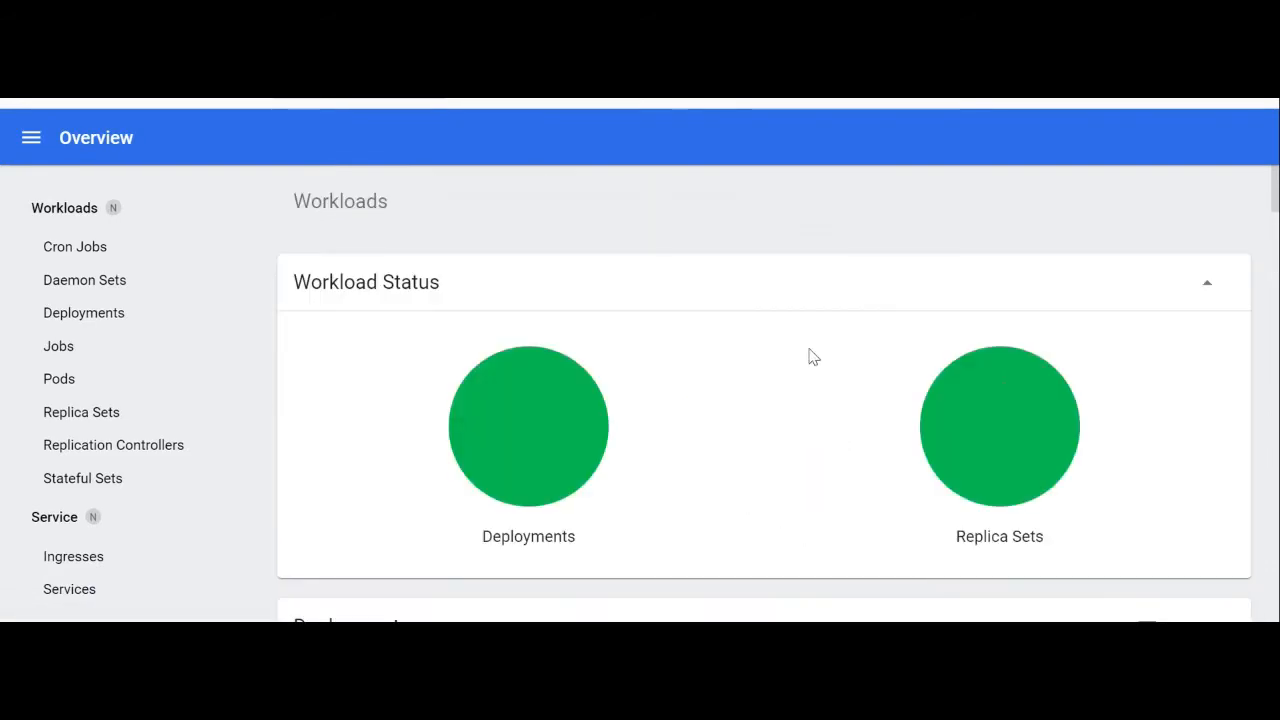
scroll(751, 340, down, 5)
scroll(678, 422, down, 1)
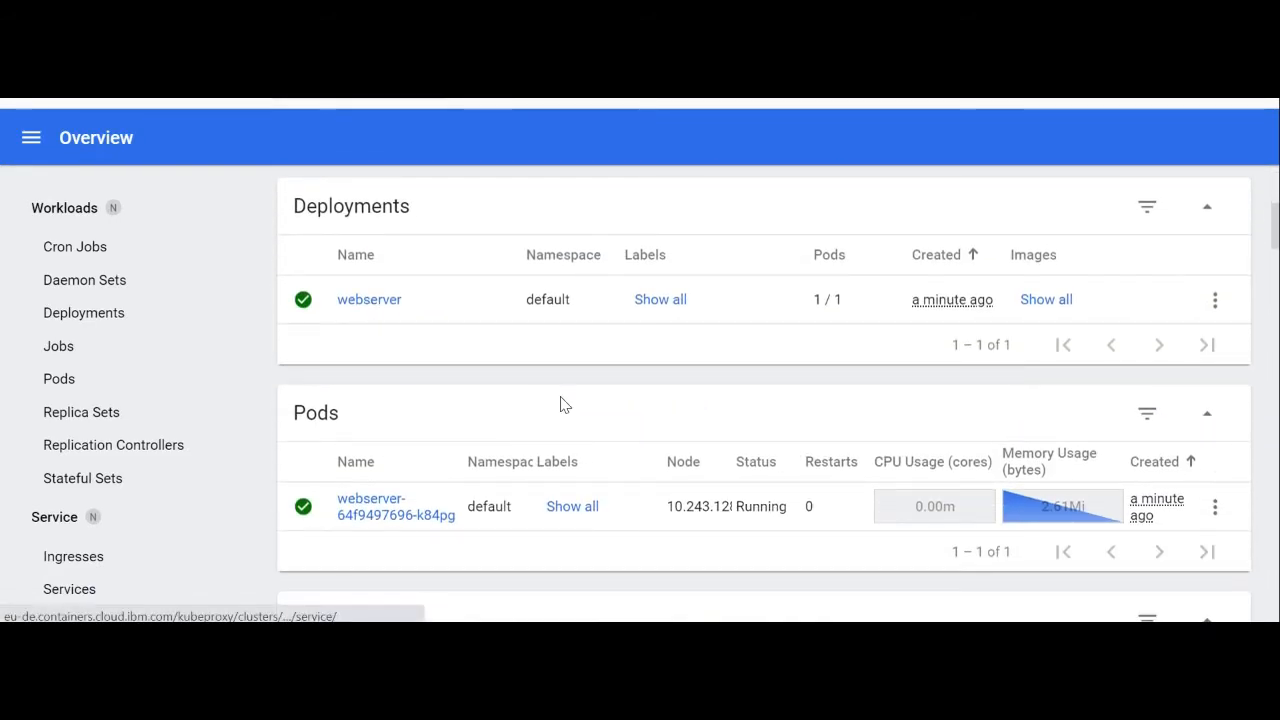
scroll(563, 404, down, 1)
scroll(357, 355, down, 20)
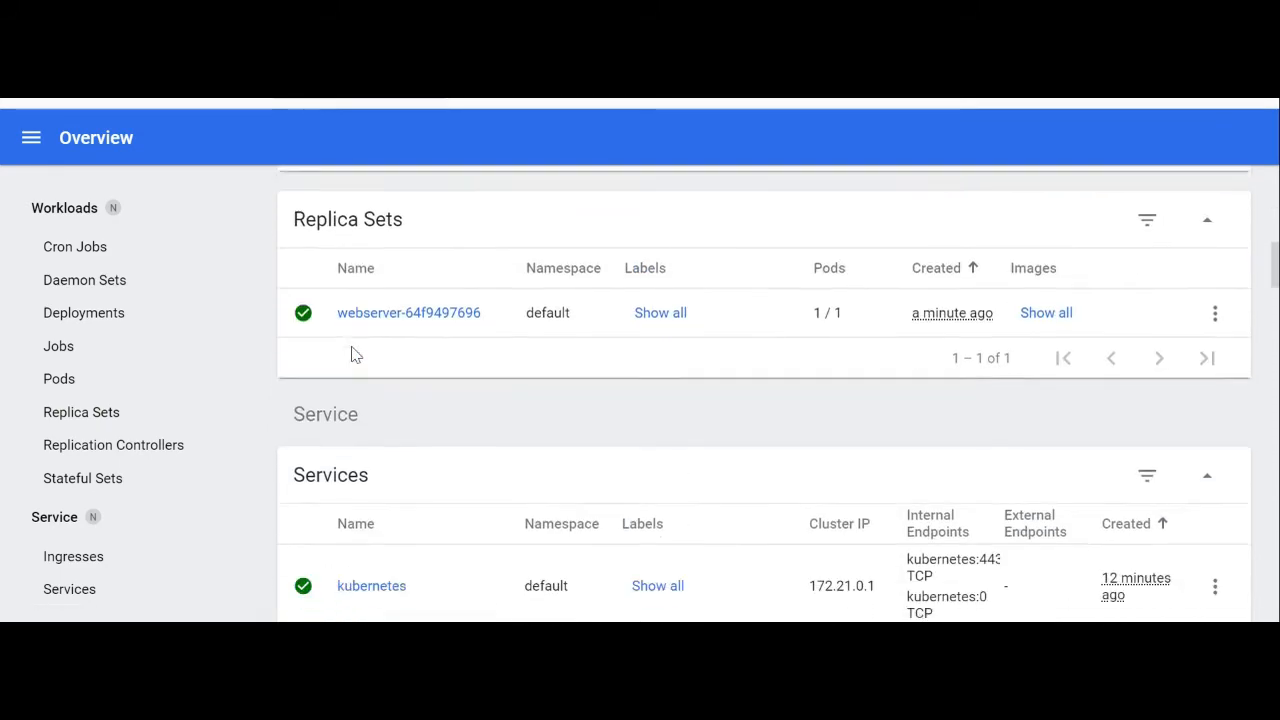
scroll(352, 368, down, 5)
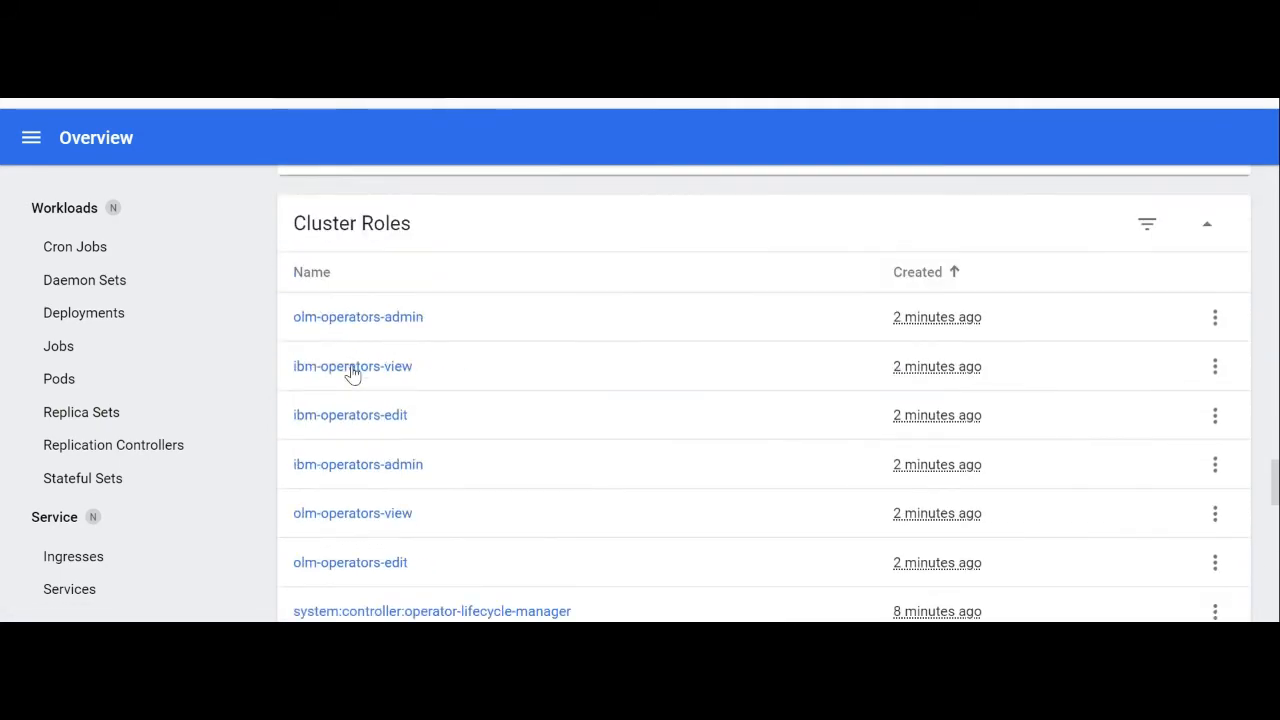
scroll(352, 370, up, 15)
scroll(352, 370, up, 4)
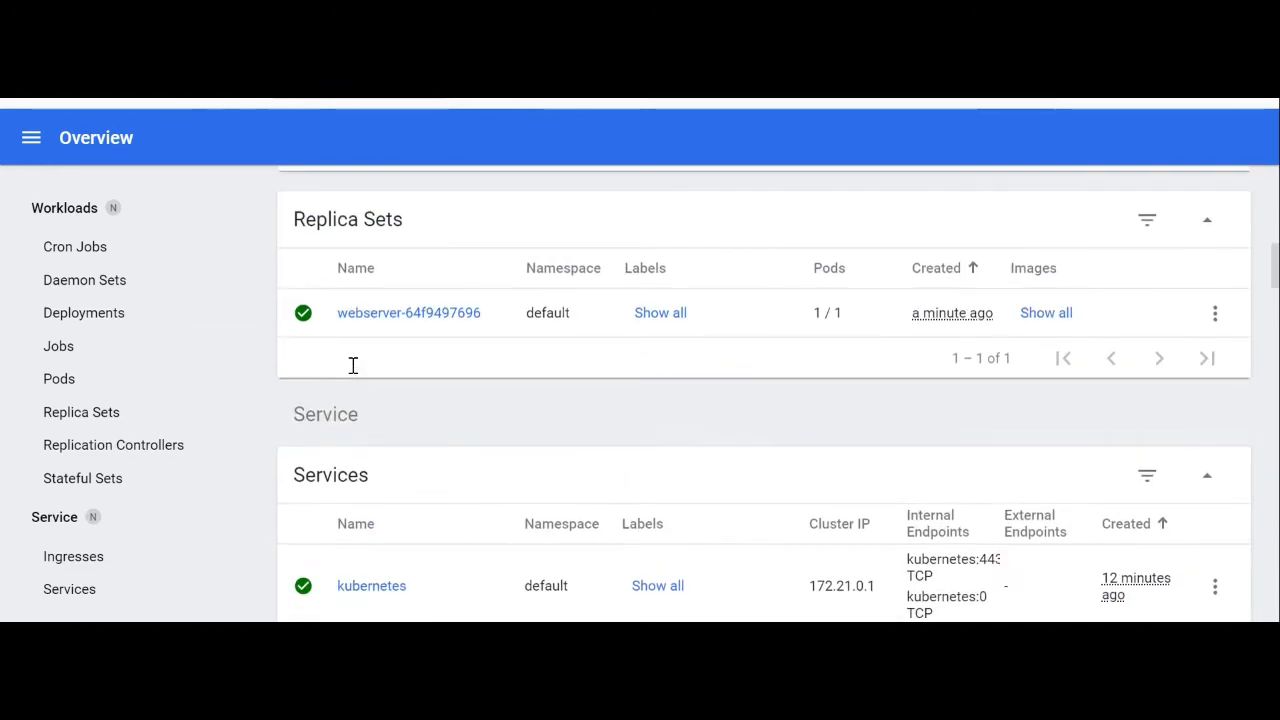
scroll(358, 376, down, 7)
scroll(358, 376, down, 6)
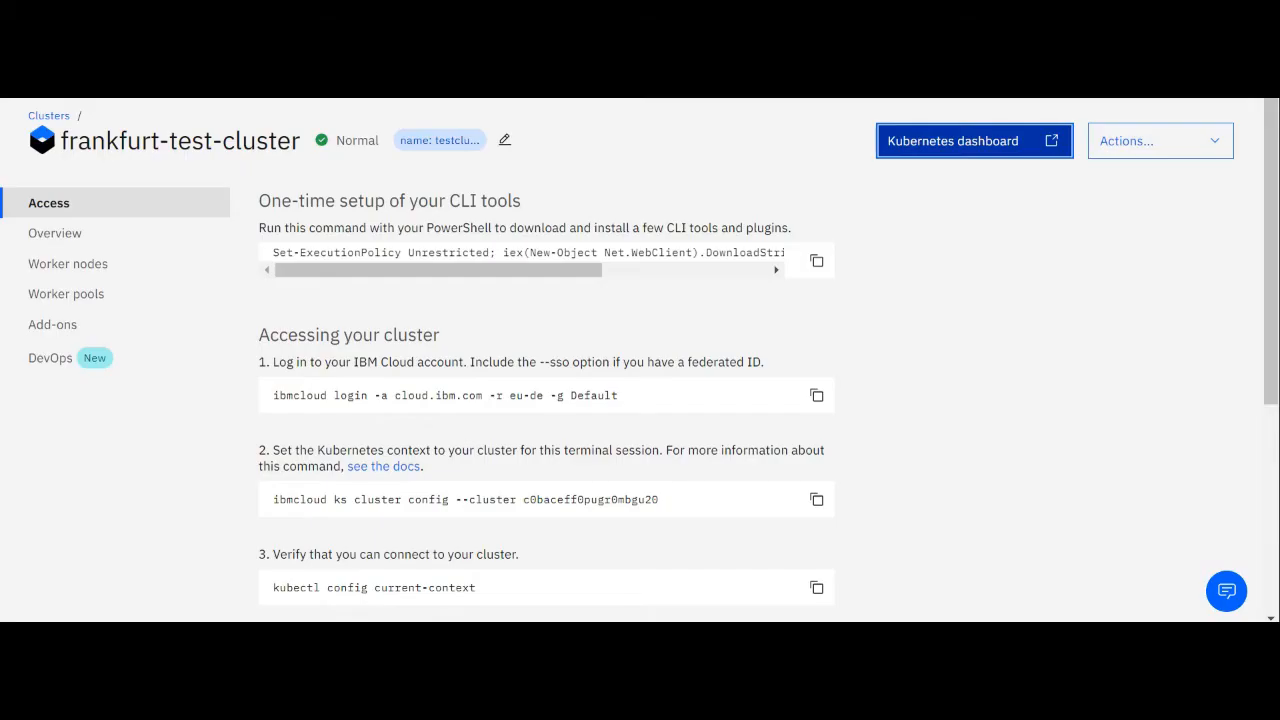
Back on the frankfurt-test-cluster page, view the DevOps toolchains configured for the cluster
click(93, 360)
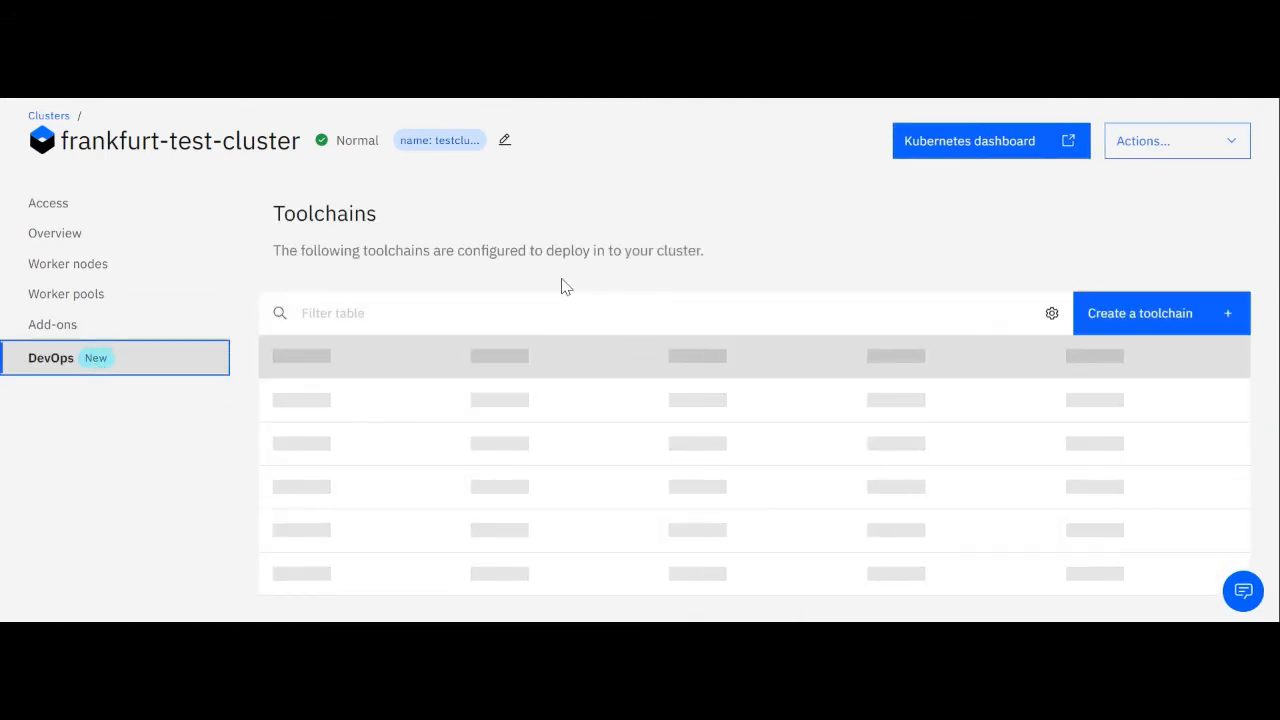
scroll(691, 331, down, 1)
scroll(691, 331, down, 2)
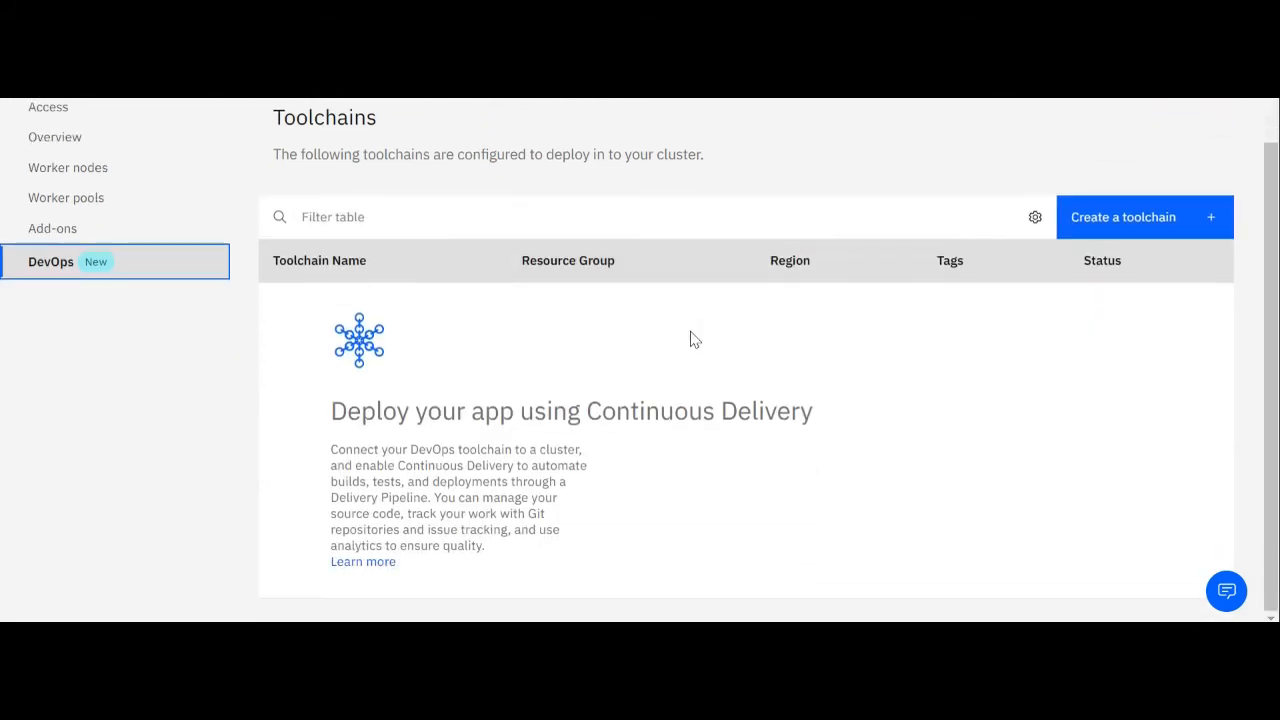
scroll(737, 309, up, 2)
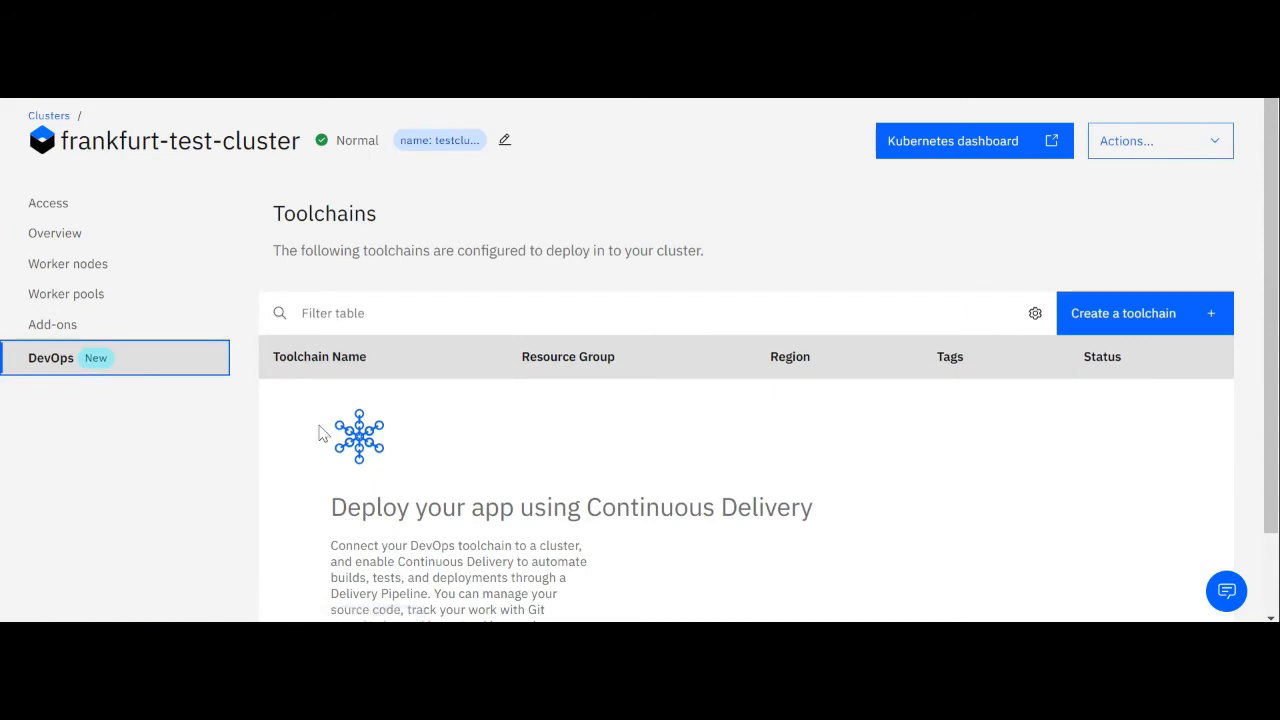
Review the add-ons installed on and available for the cluster
click(115, 335)
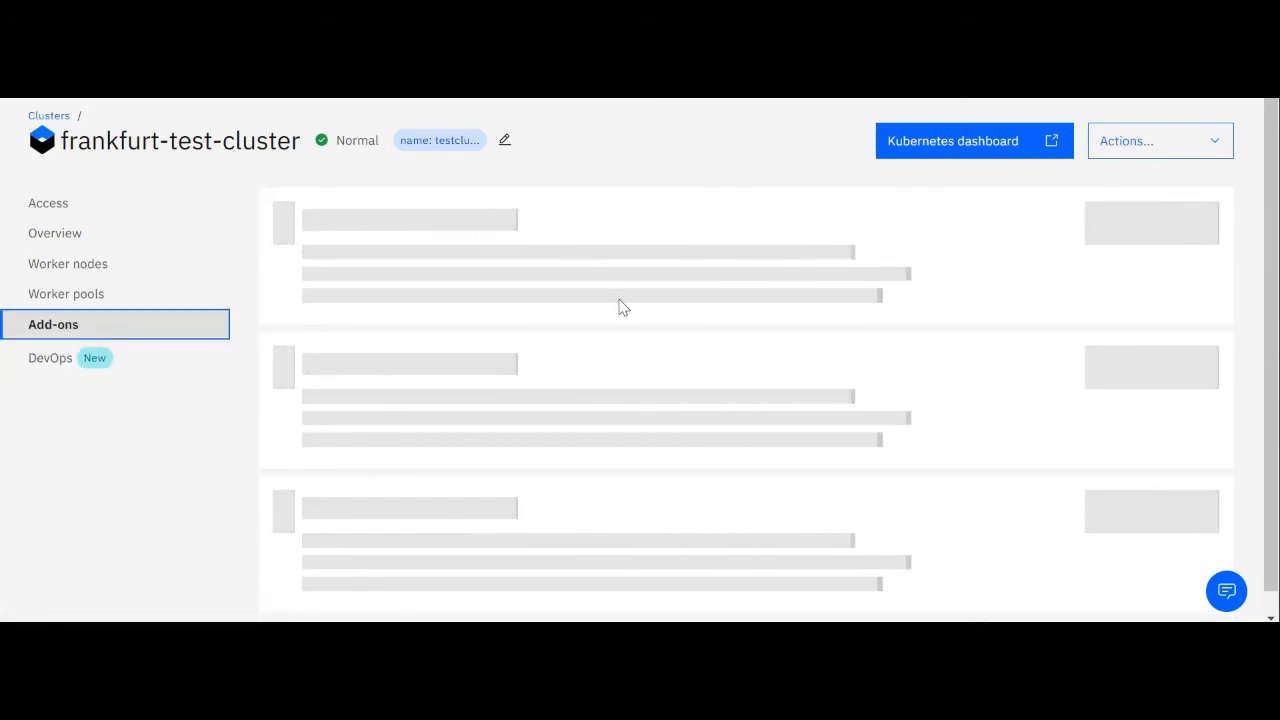
scroll(620, 305, down, 3)
scroll(663, 228, up, 3)
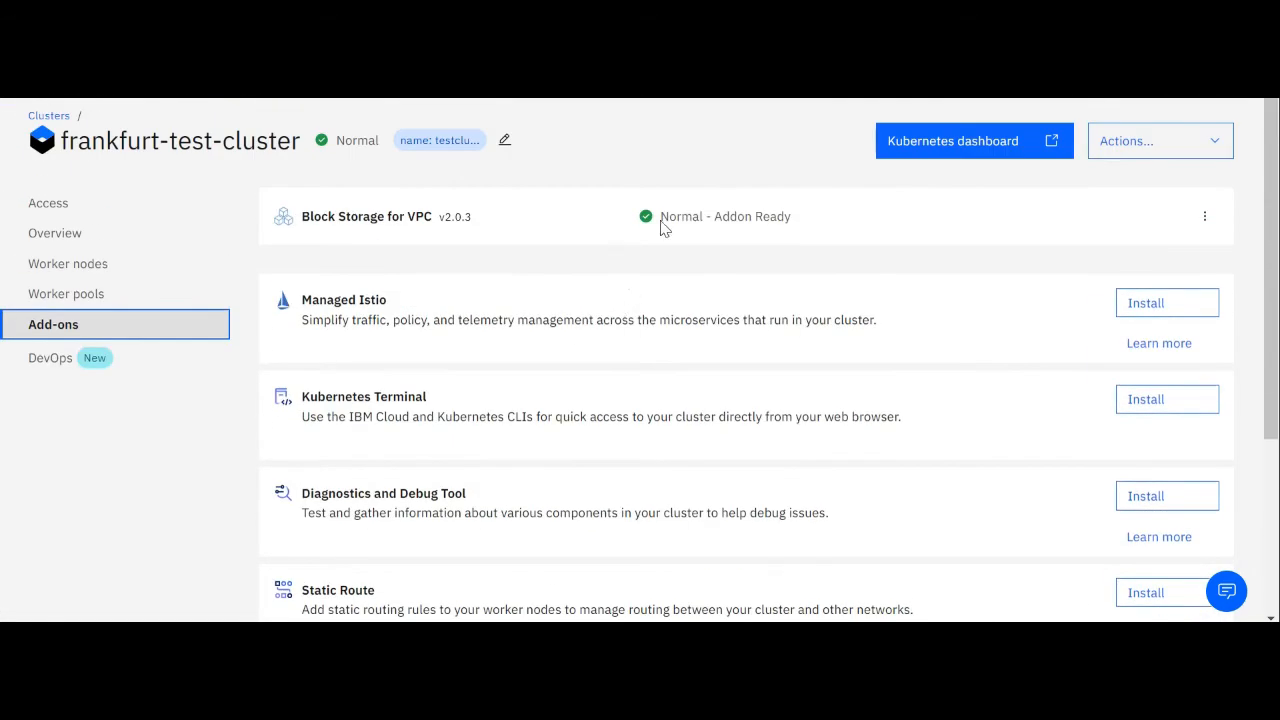
scroll(523, 320, down, 1)
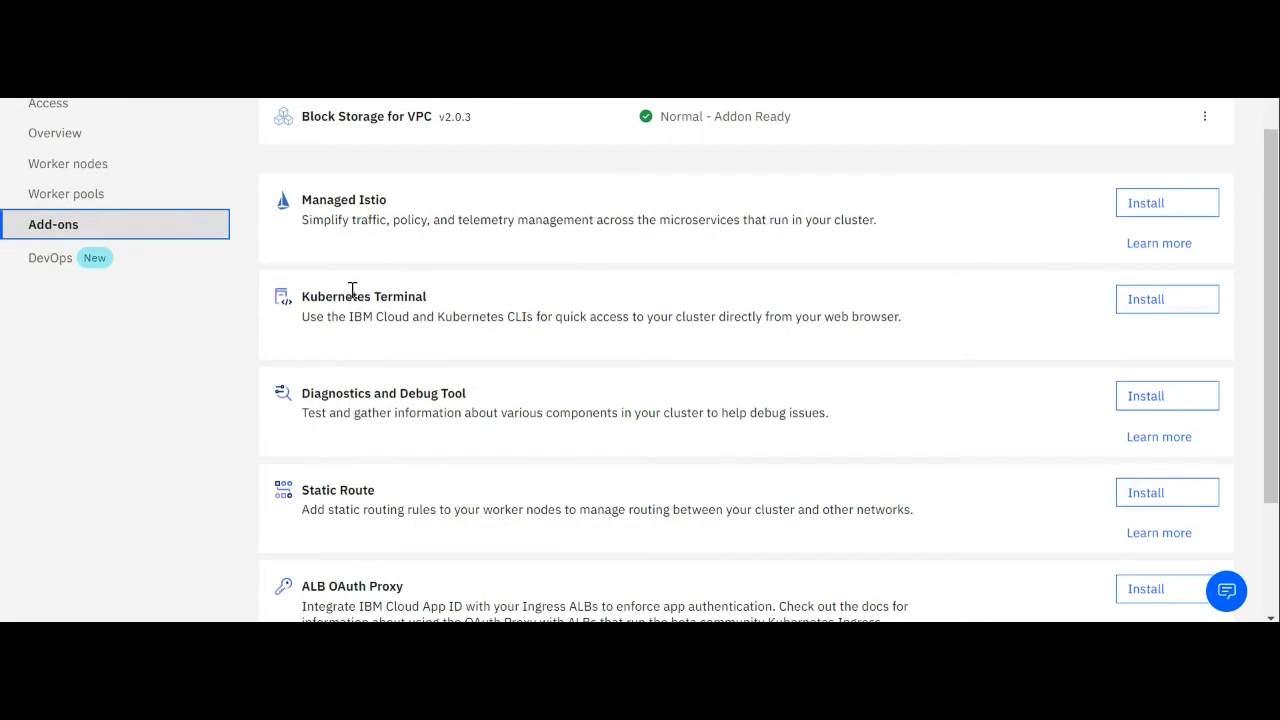
scroll(548, 305, down, 1)
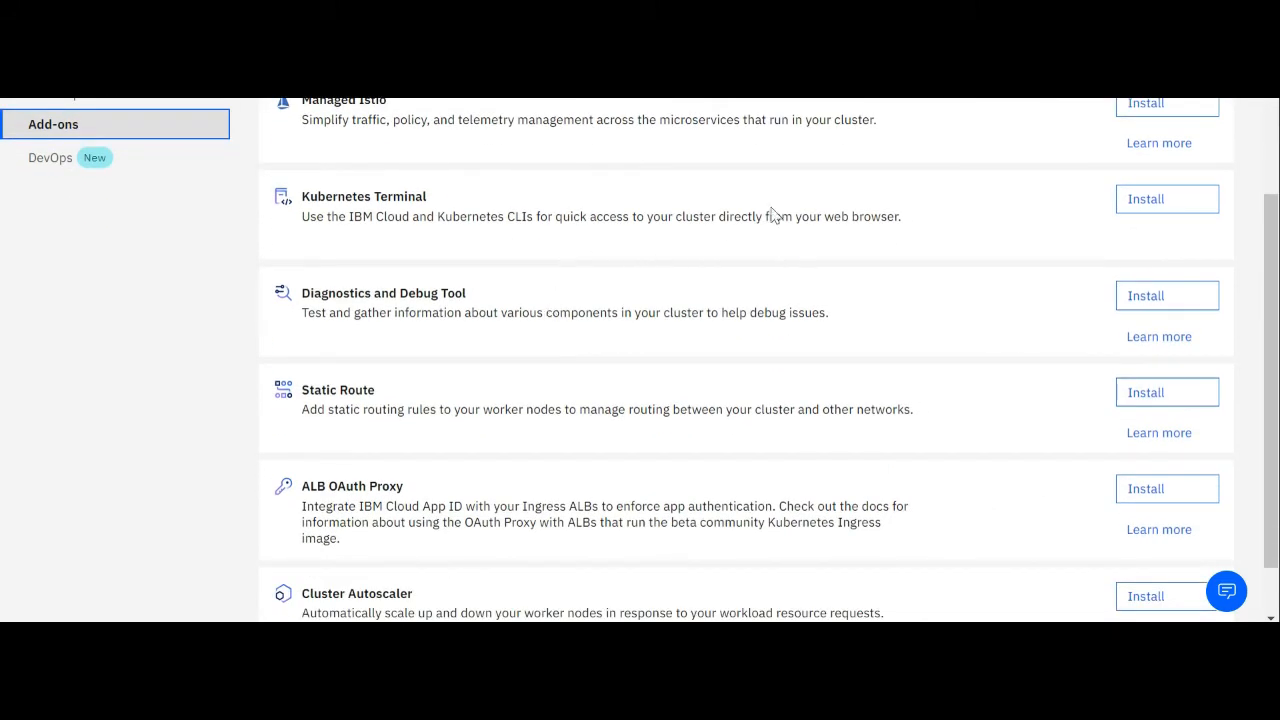
Inspect the installation prompts of the Kubernetes Terminal, Diagnostics and Debug Tool, and Cluster Autoscaler add-ons, cancelling each one
click(1158, 208)
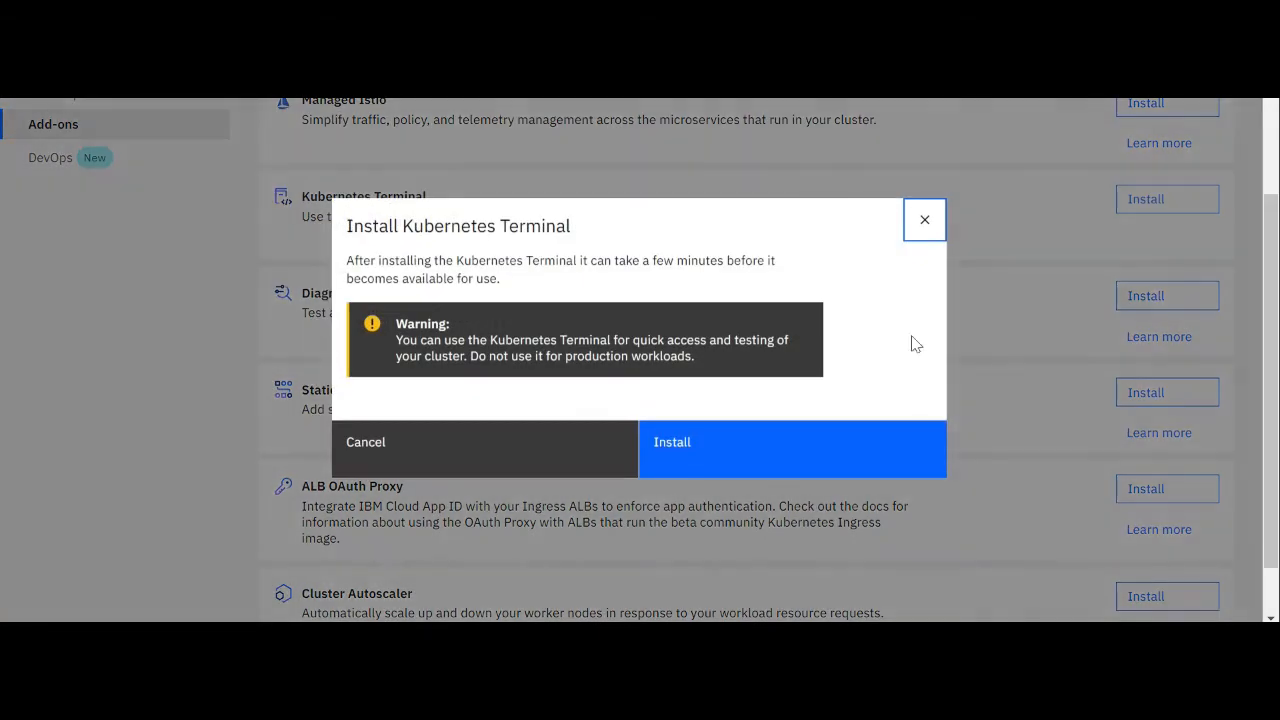
click(520, 447)
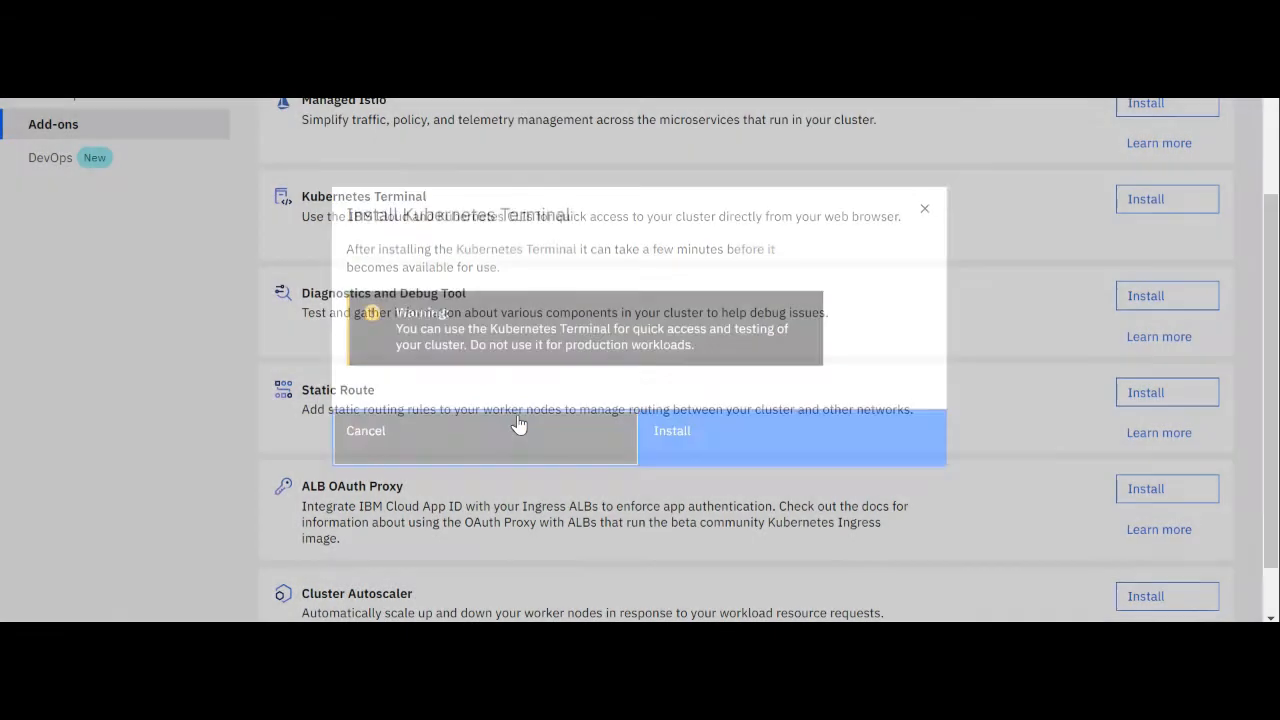
scroll(473, 325, down, 1)
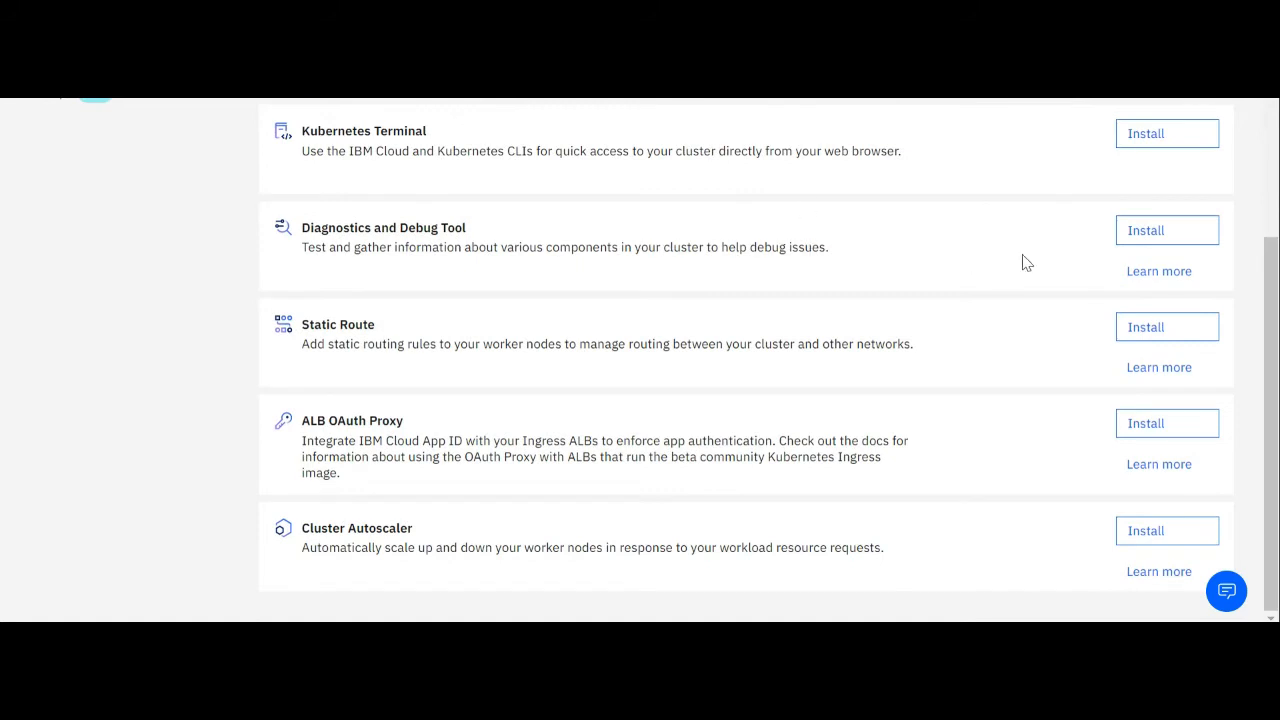
click(1143, 240)
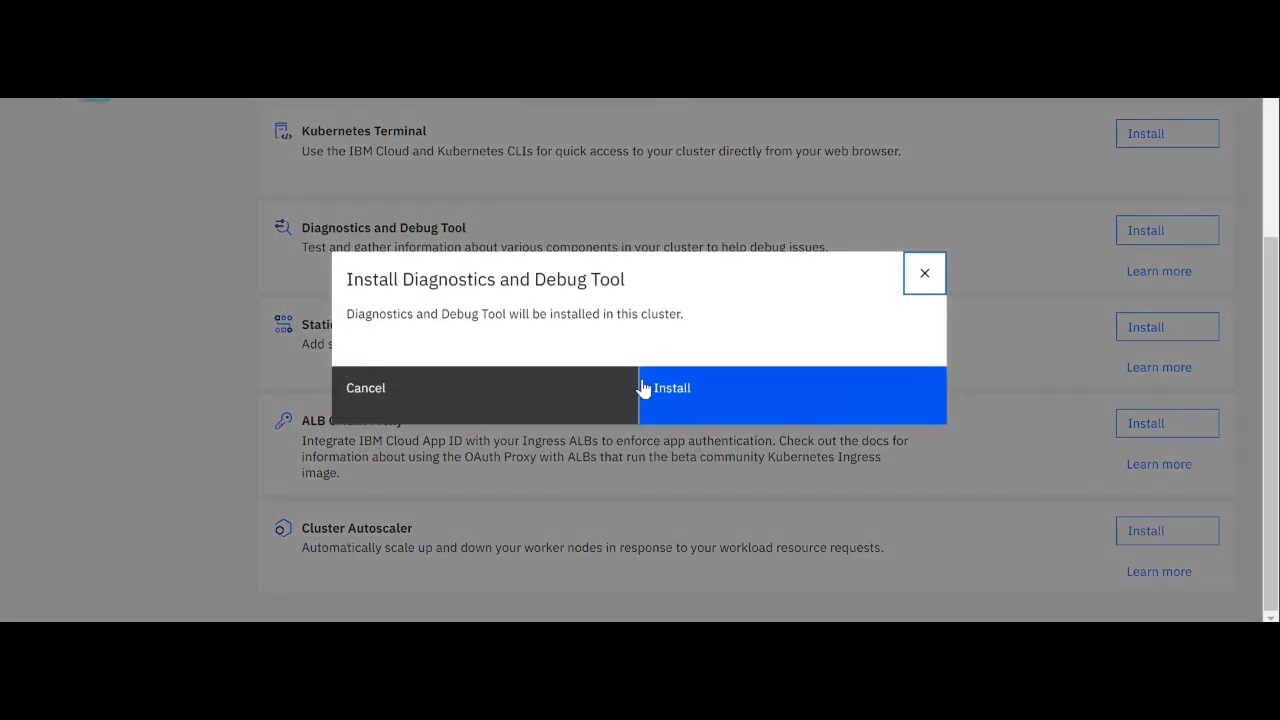
click(533, 394)
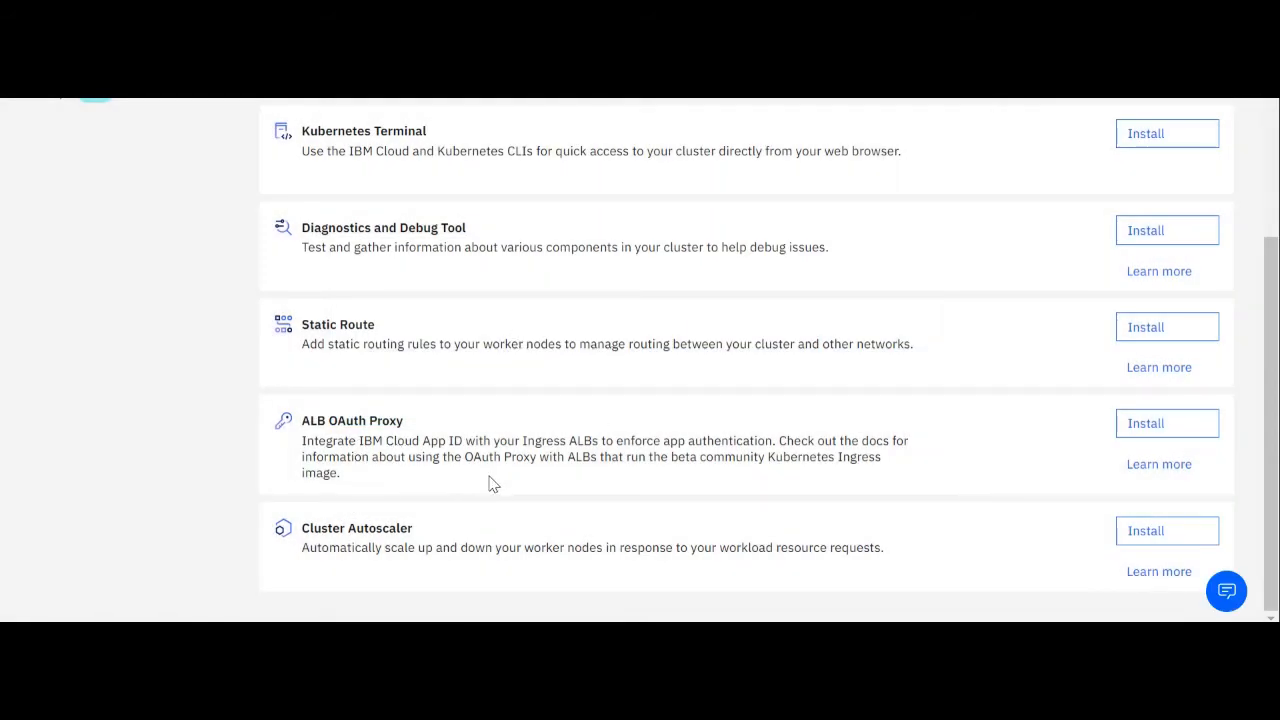
click(1163, 533)
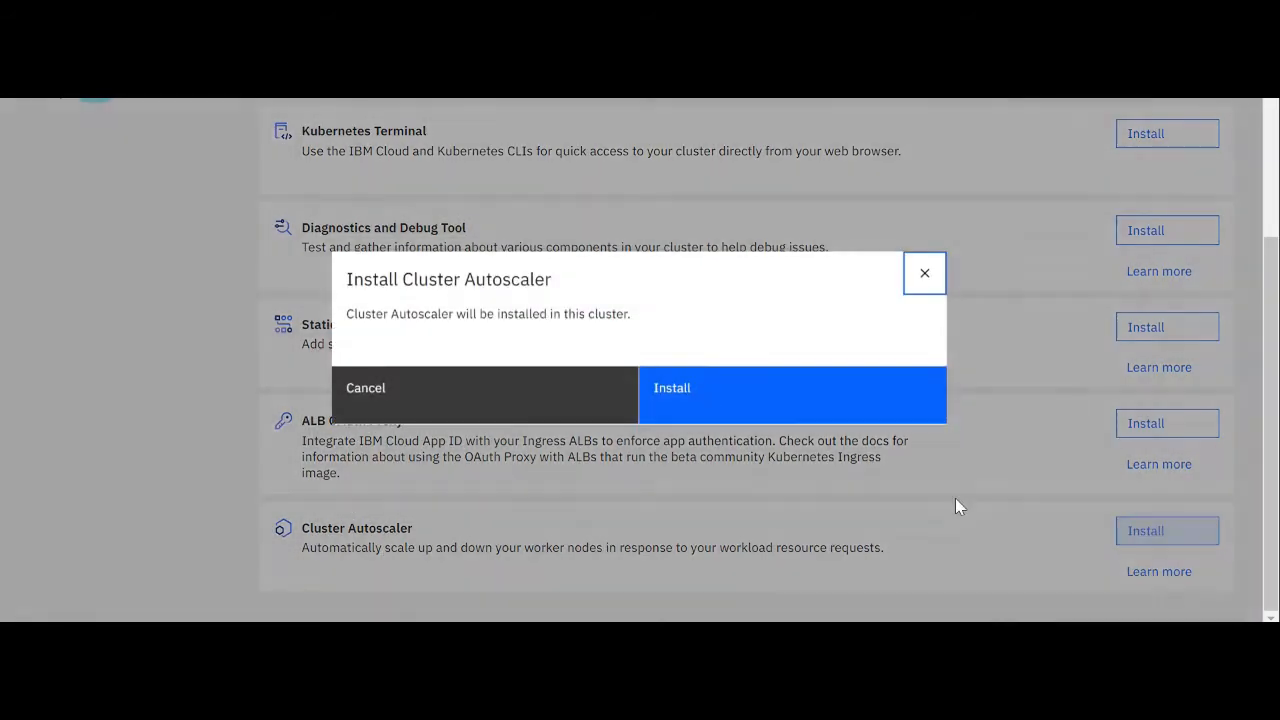
click(548, 401)
scroll(548, 401, up, 3)
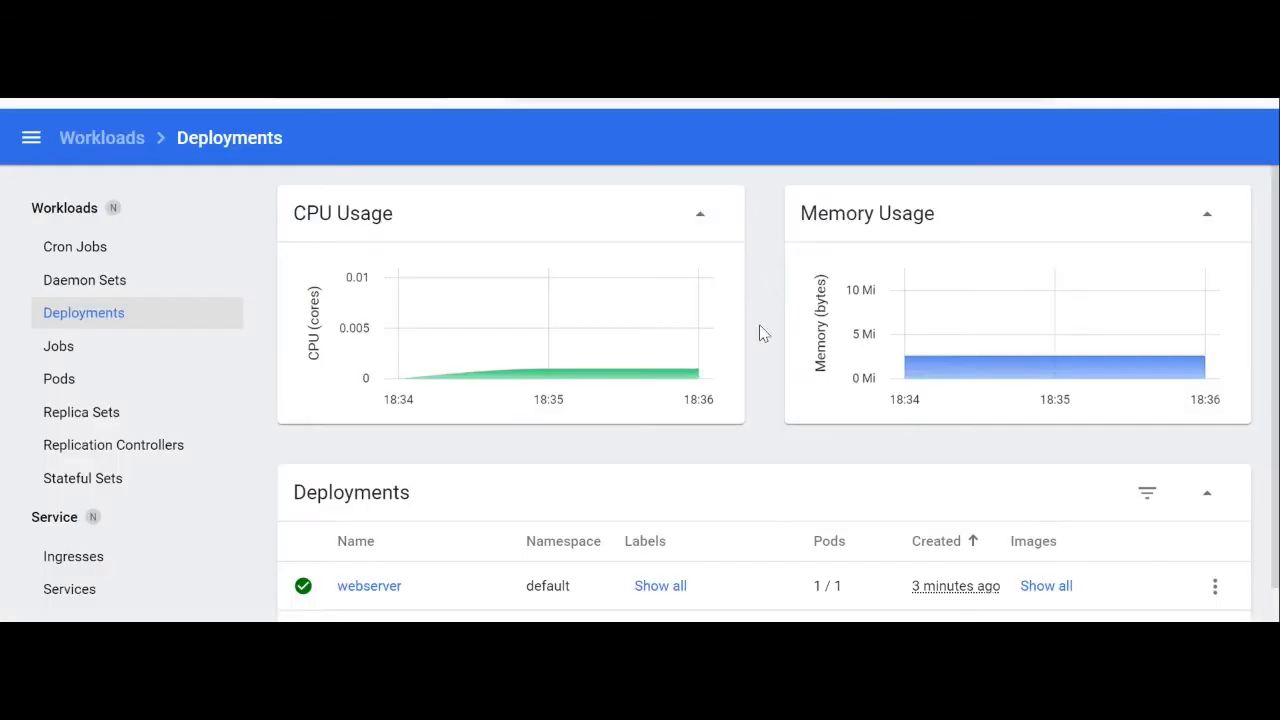
In the Kubernetes dashboard, open the webserver deployment and examine its metadata, pod status, conditions, replica sets and events
scroll(766, 363, down, 1)
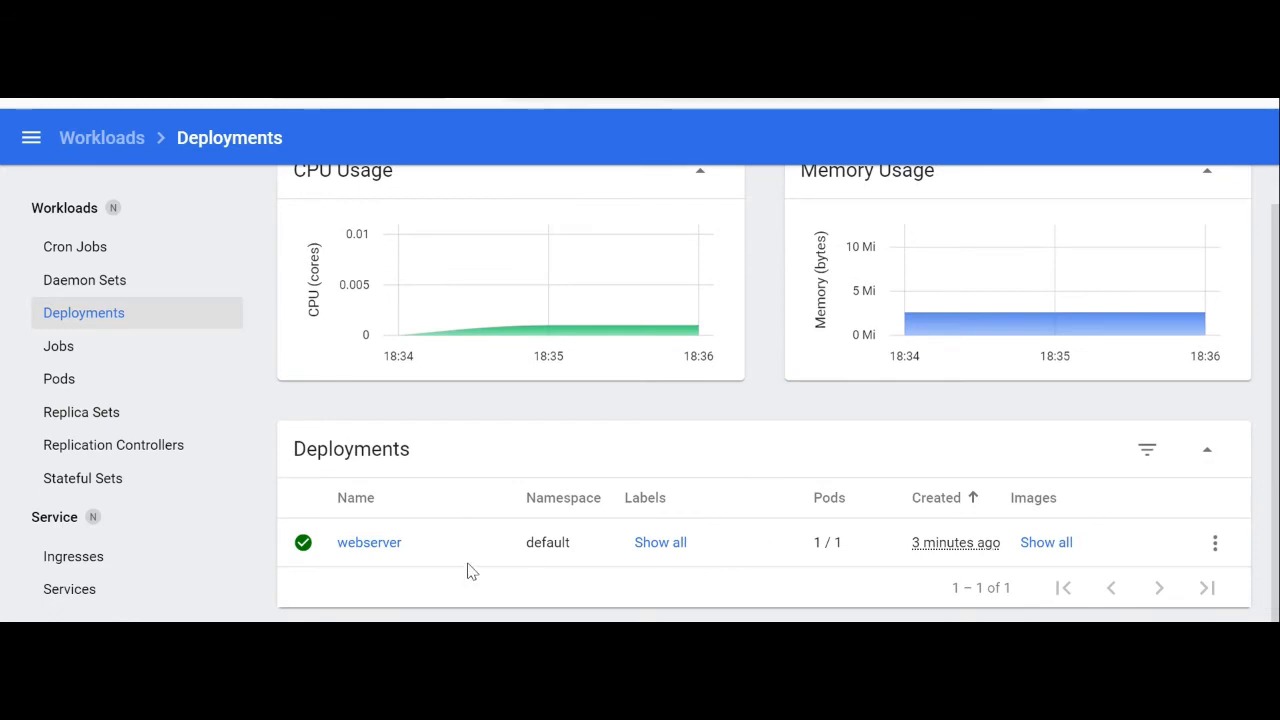
click(388, 545)
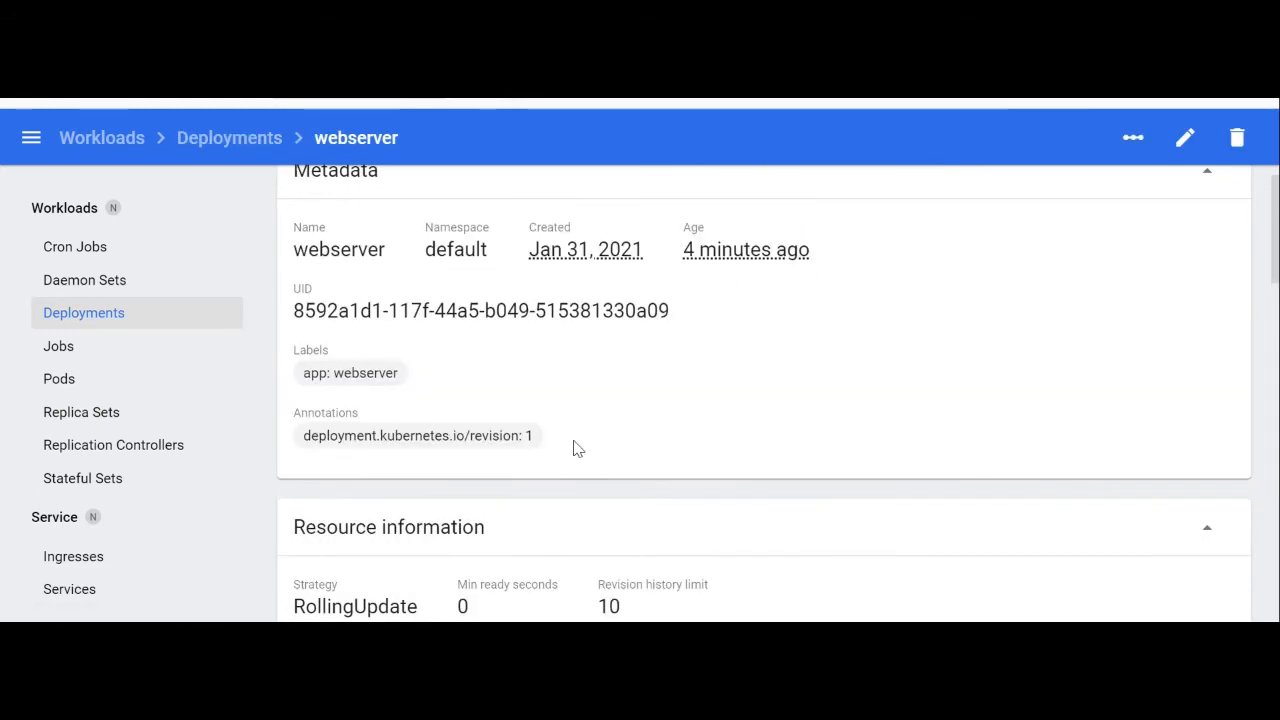
scroll(505, 370, up, 1)
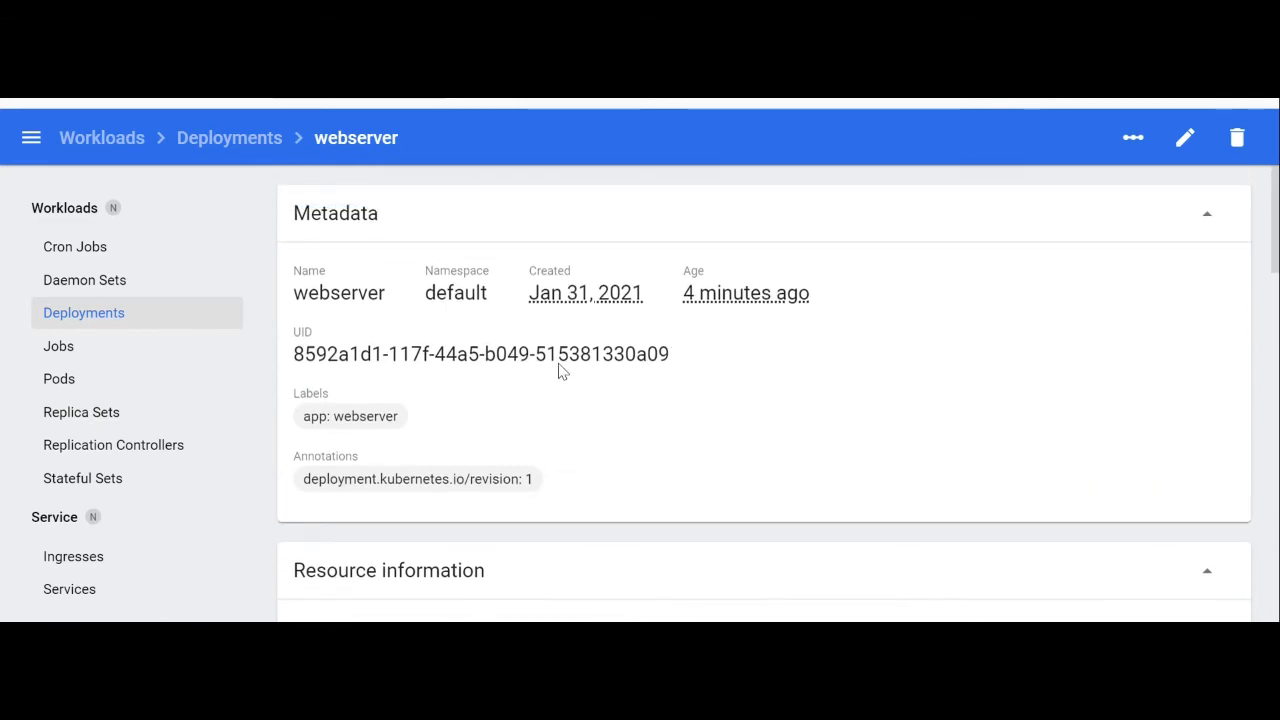
scroll(560, 370, down, 7)
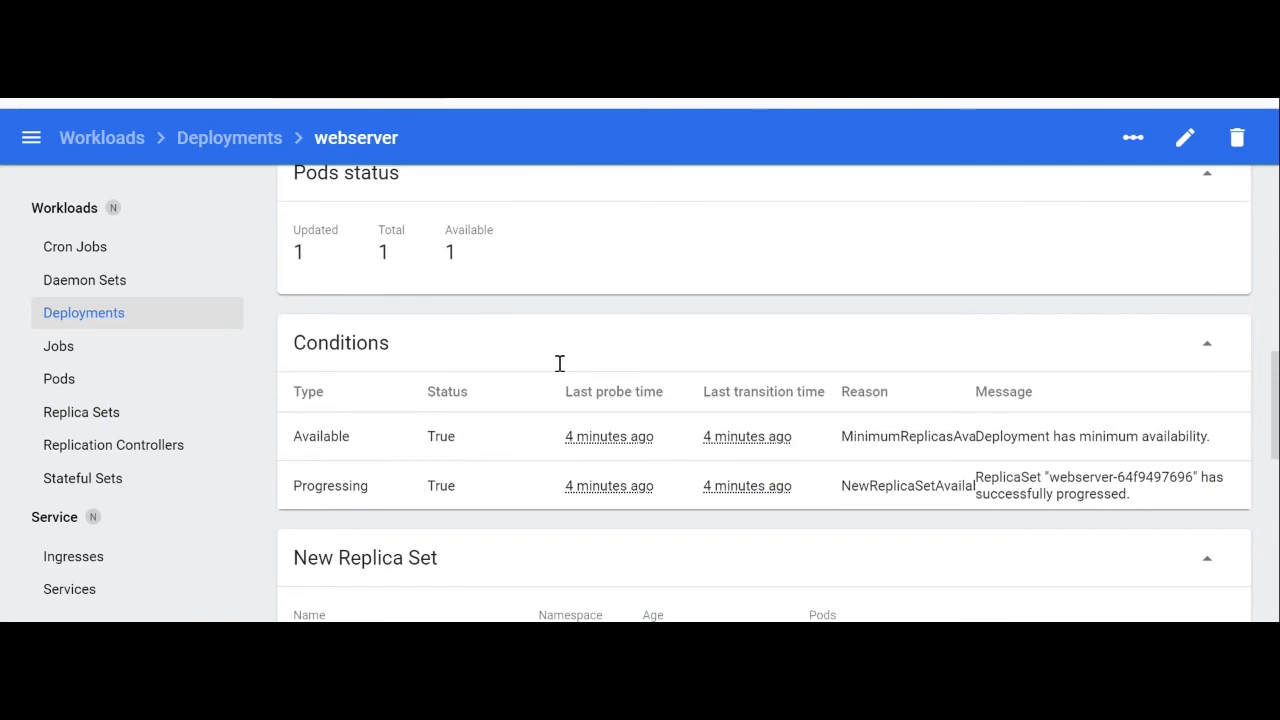
scroll(560, 364, down, 10)
scroll(570, 385, down, 2)
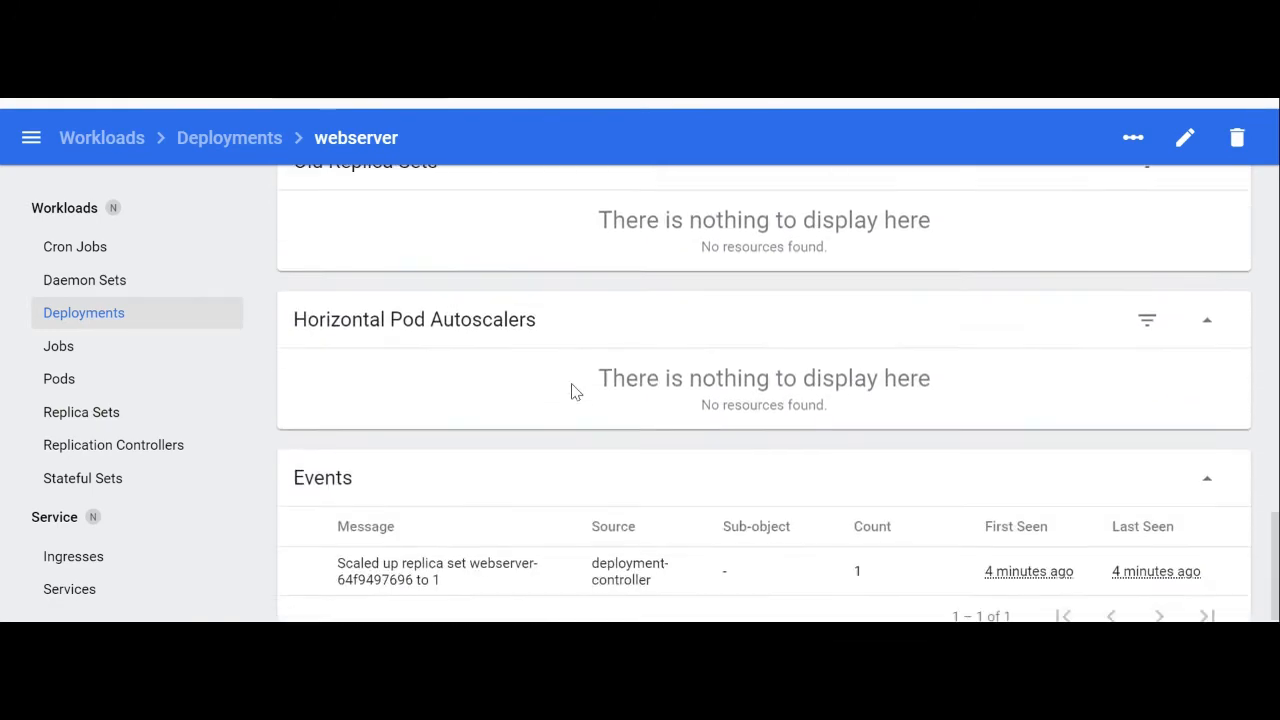
scroll(762, 434, up, 10)
scroll(762, 434, up, 4)
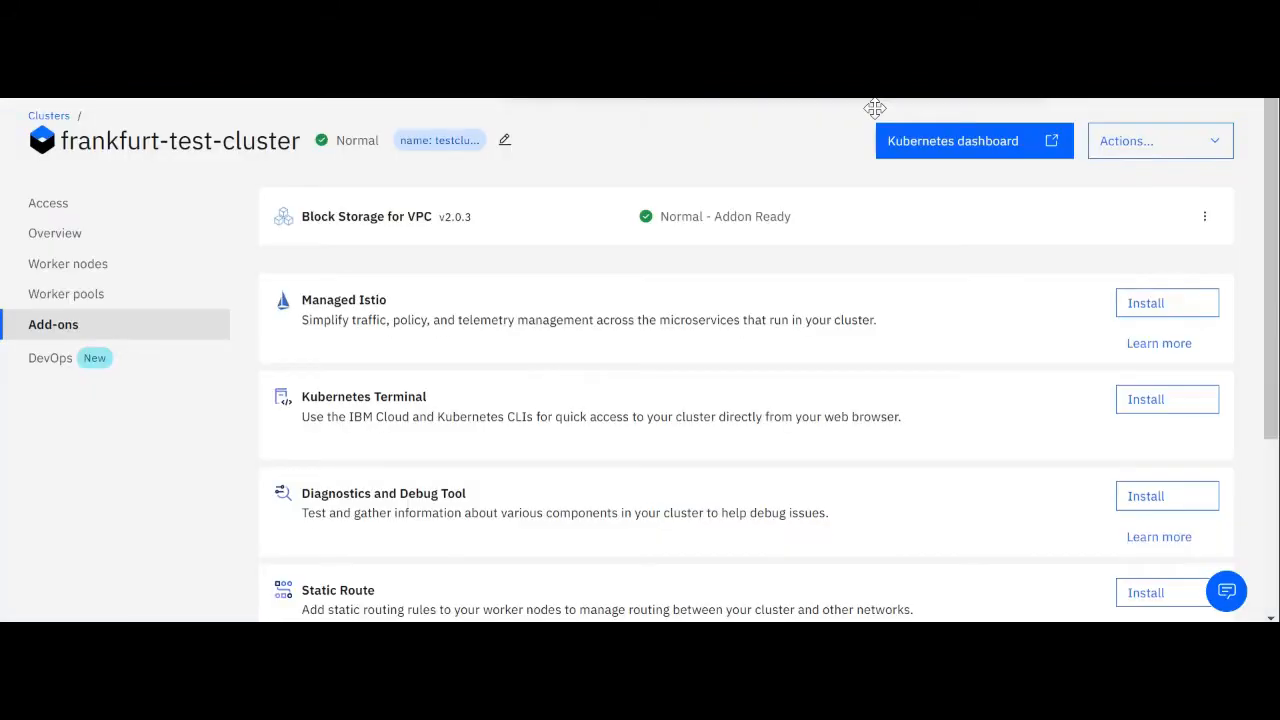
View the instructions for connecting to the cluster via CLI, read through the commands, and close them
click(1151, 150)
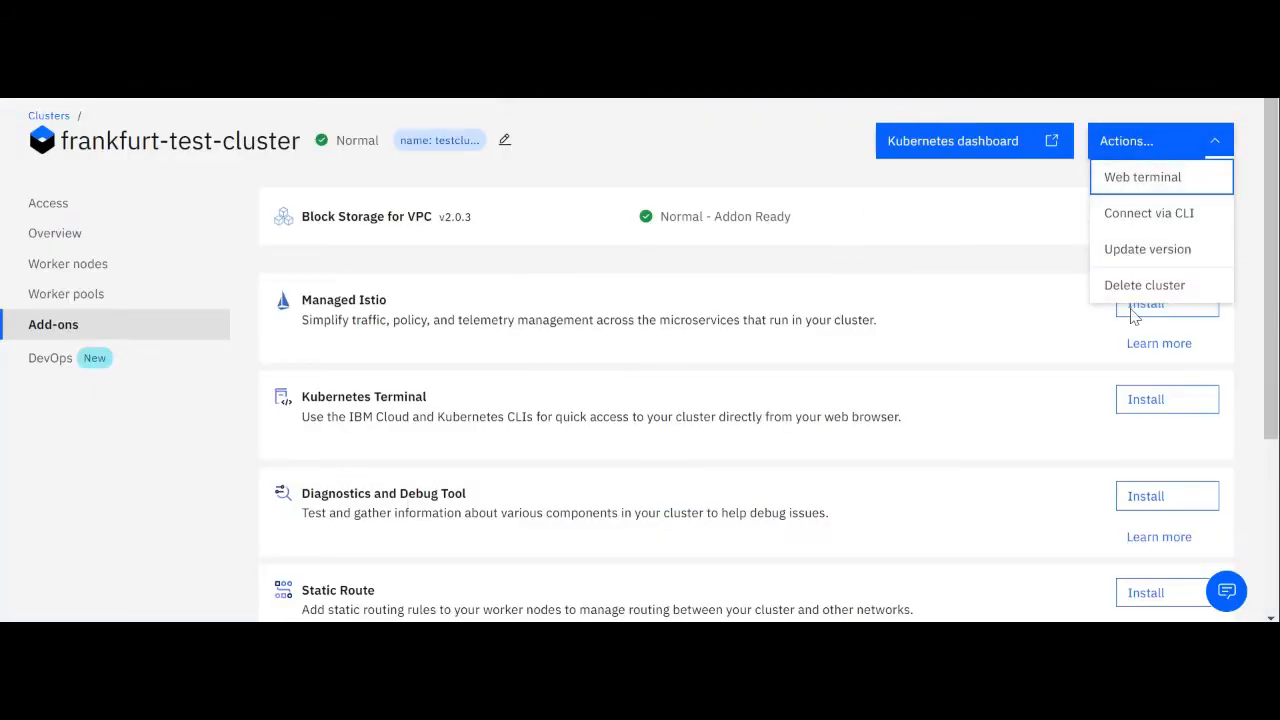
click(1146, 216)
scroll(672, 337, down, 2)
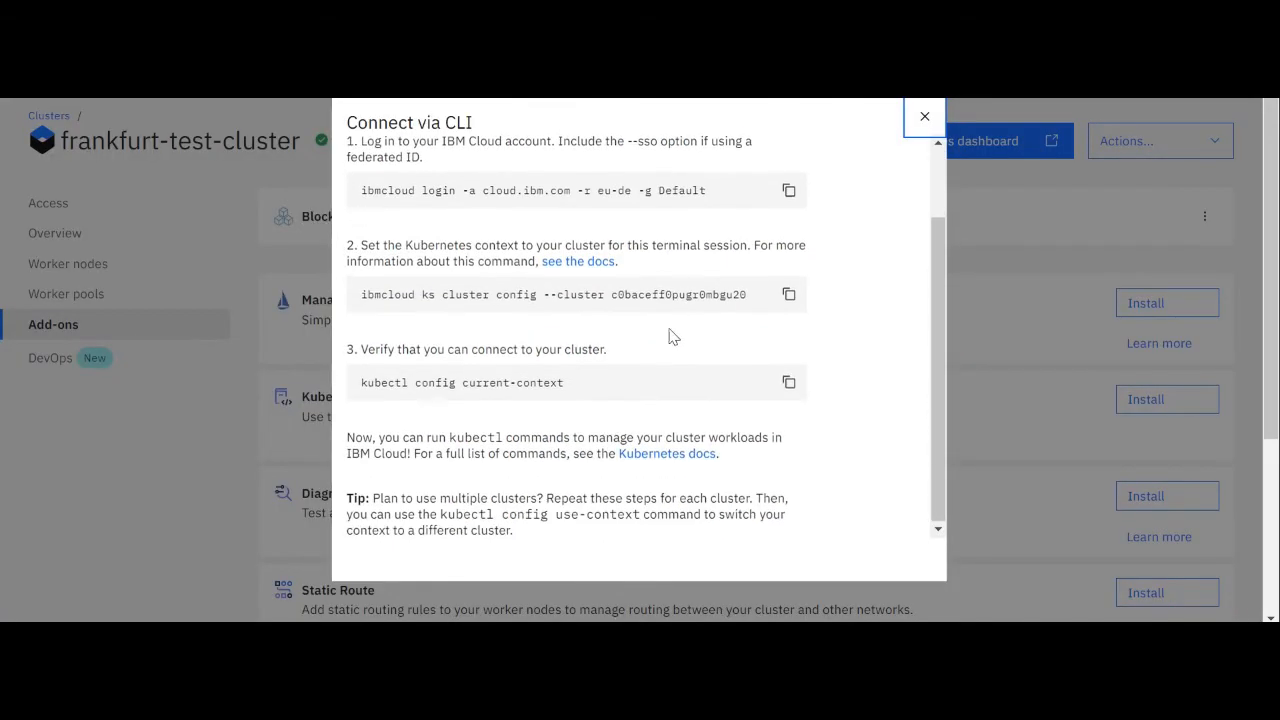
scroll(436, 400, up, 3)
click(925, 116)
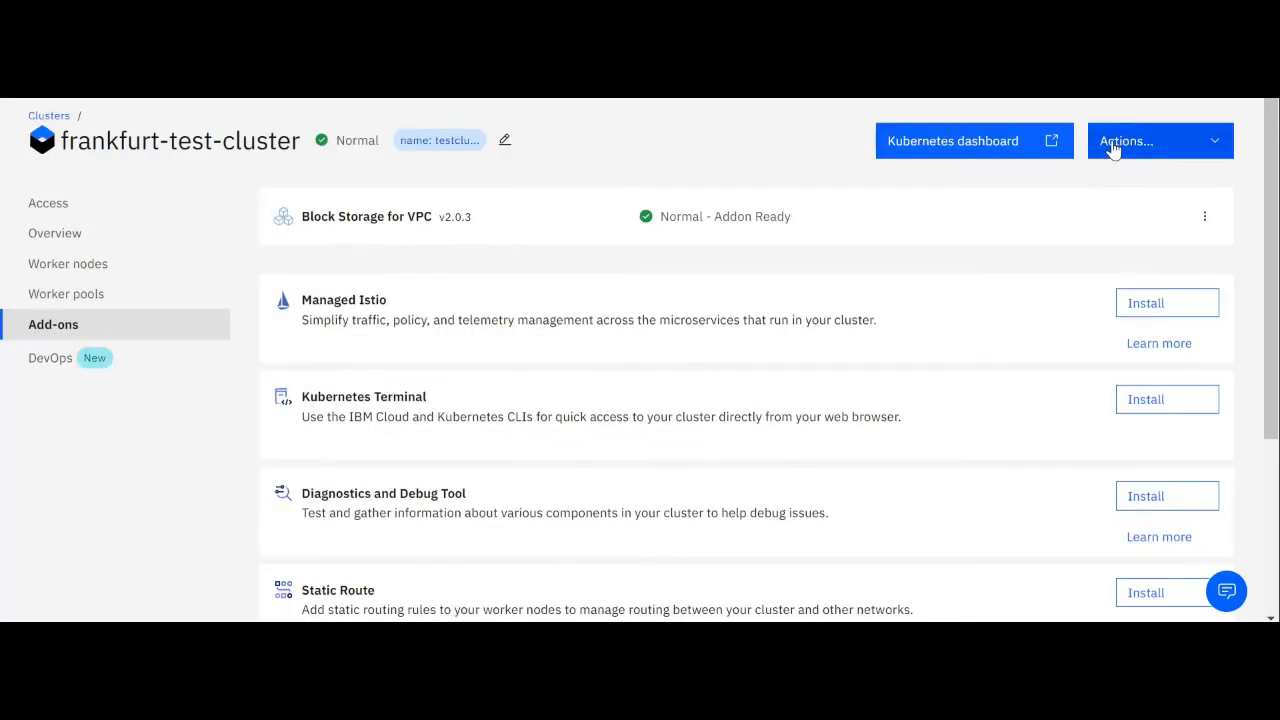
Inspect the cluster's version update options without updating, and check the remaining cluster actions
click(1135, 145)
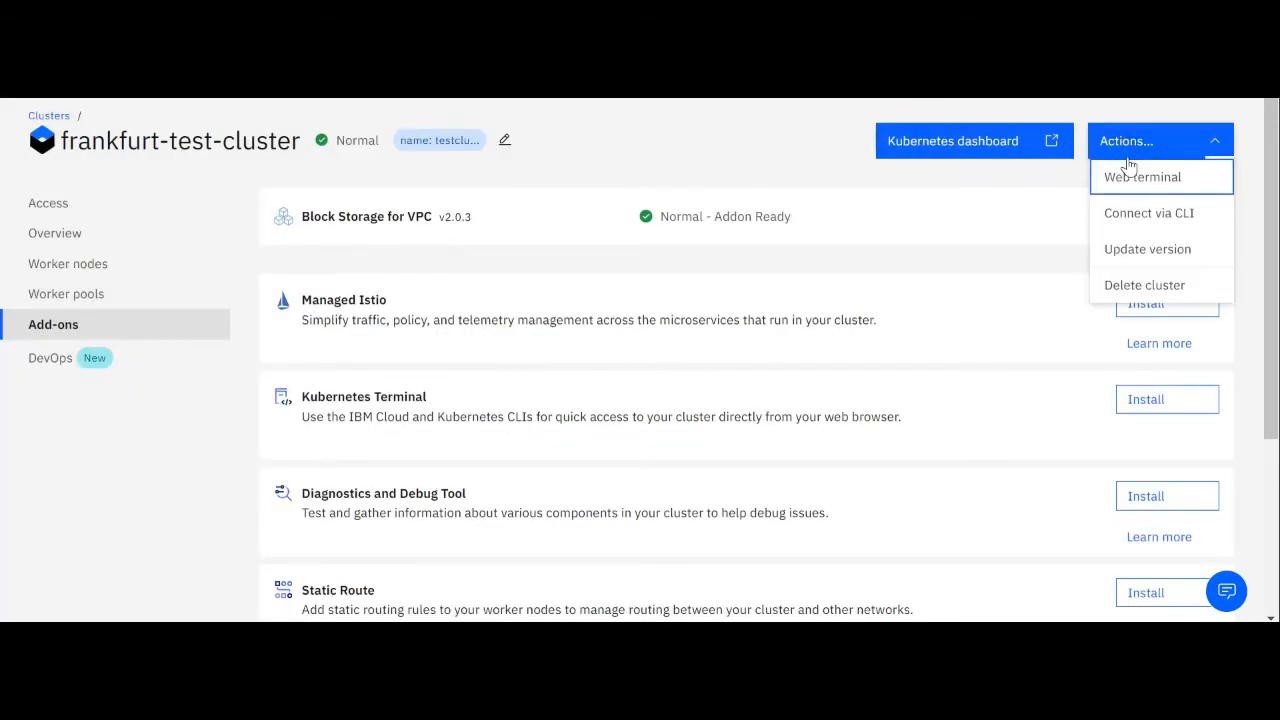
click(1158, 250)
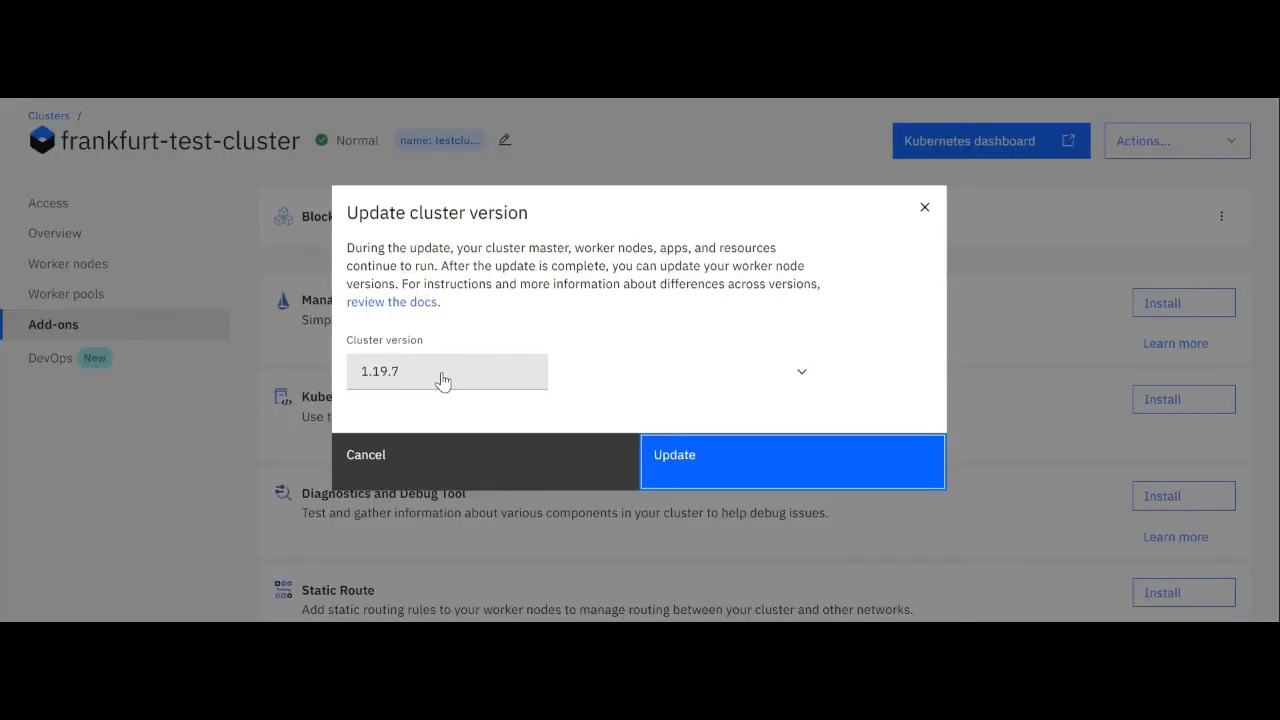
click(441, 376)
click(520, 246)
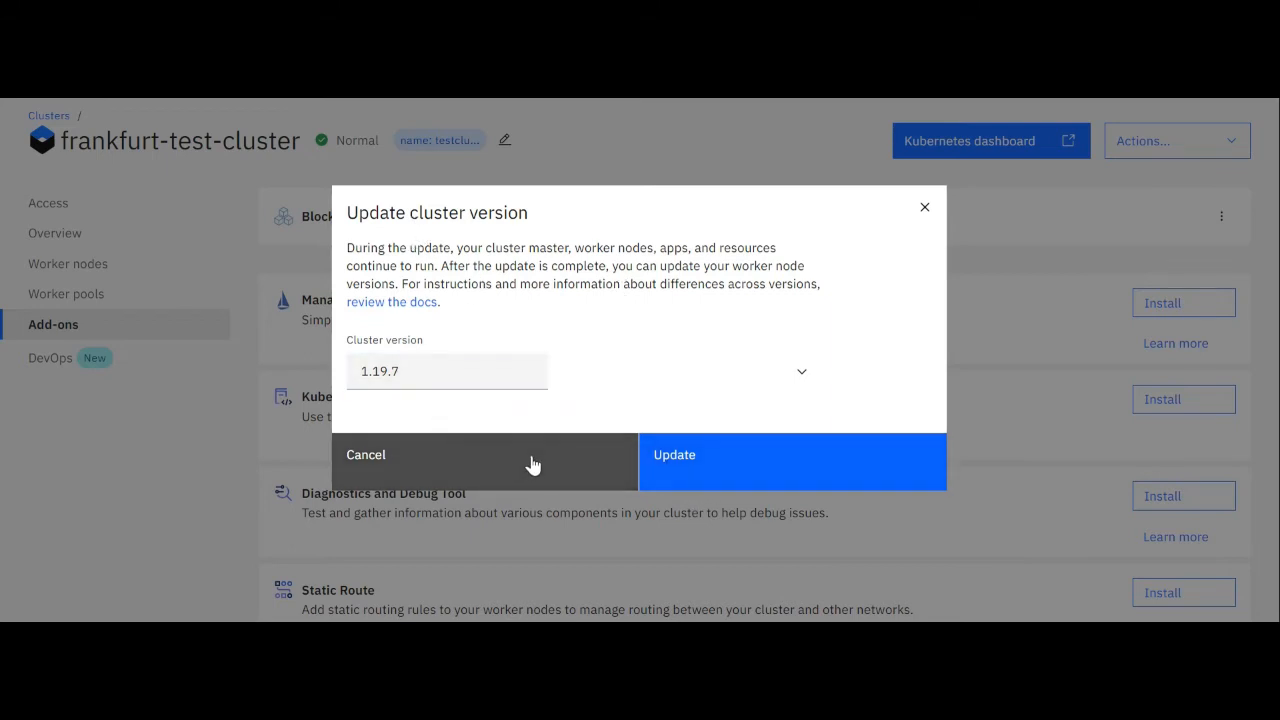
click(925, 207)
click(1175, 148)
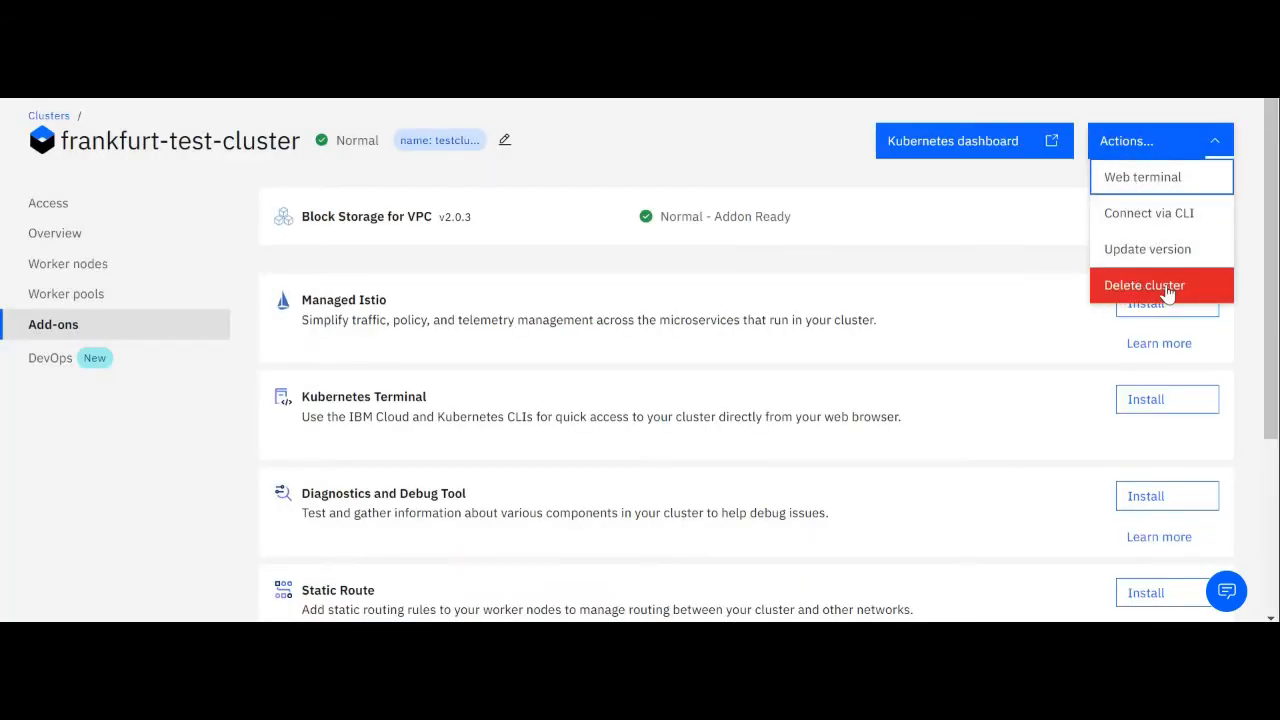
click(788, 146)
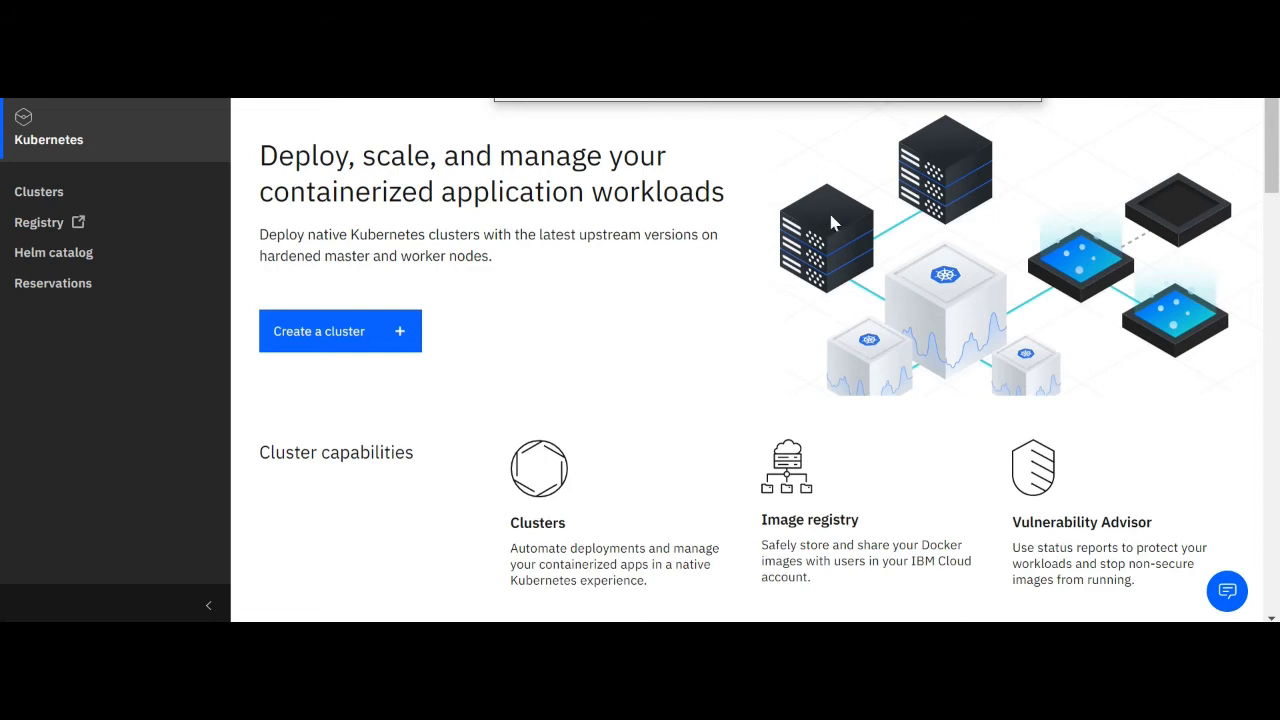
Start creating a new cluster with the Standard pricing plan and Kubernetes version 1.18.15
click(351, 341)
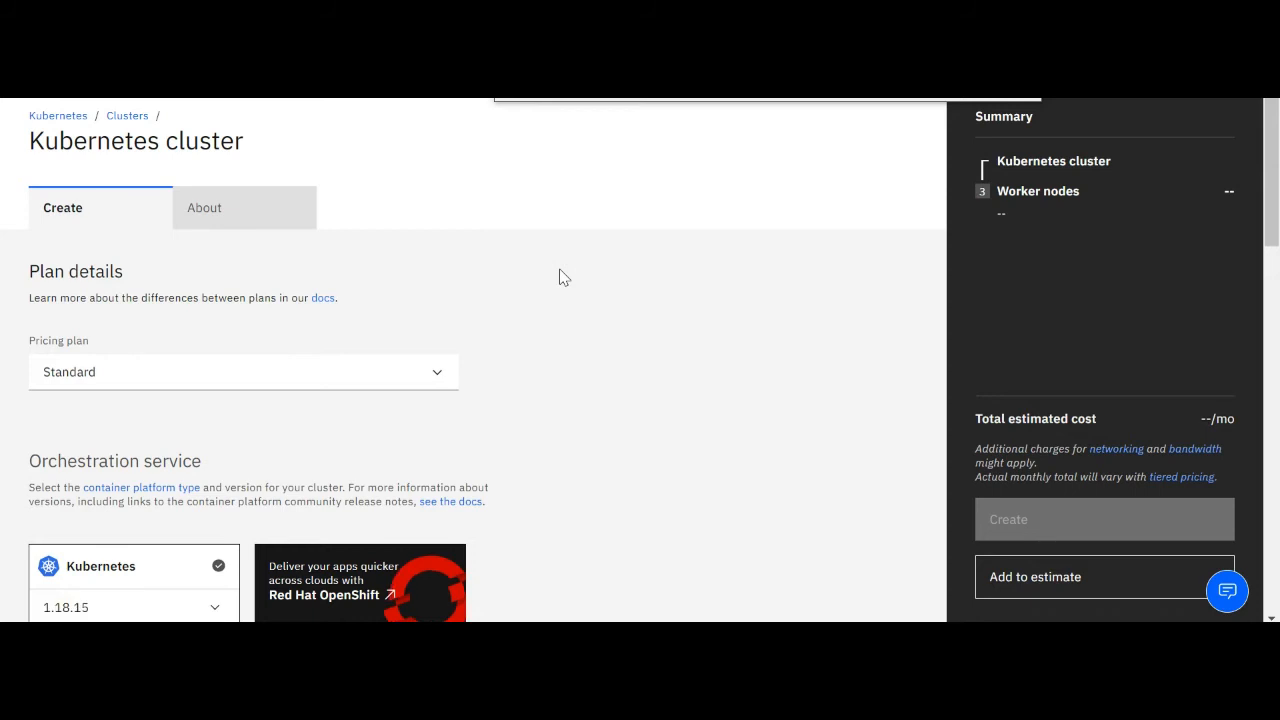
scroll(497, 277, down, 2)
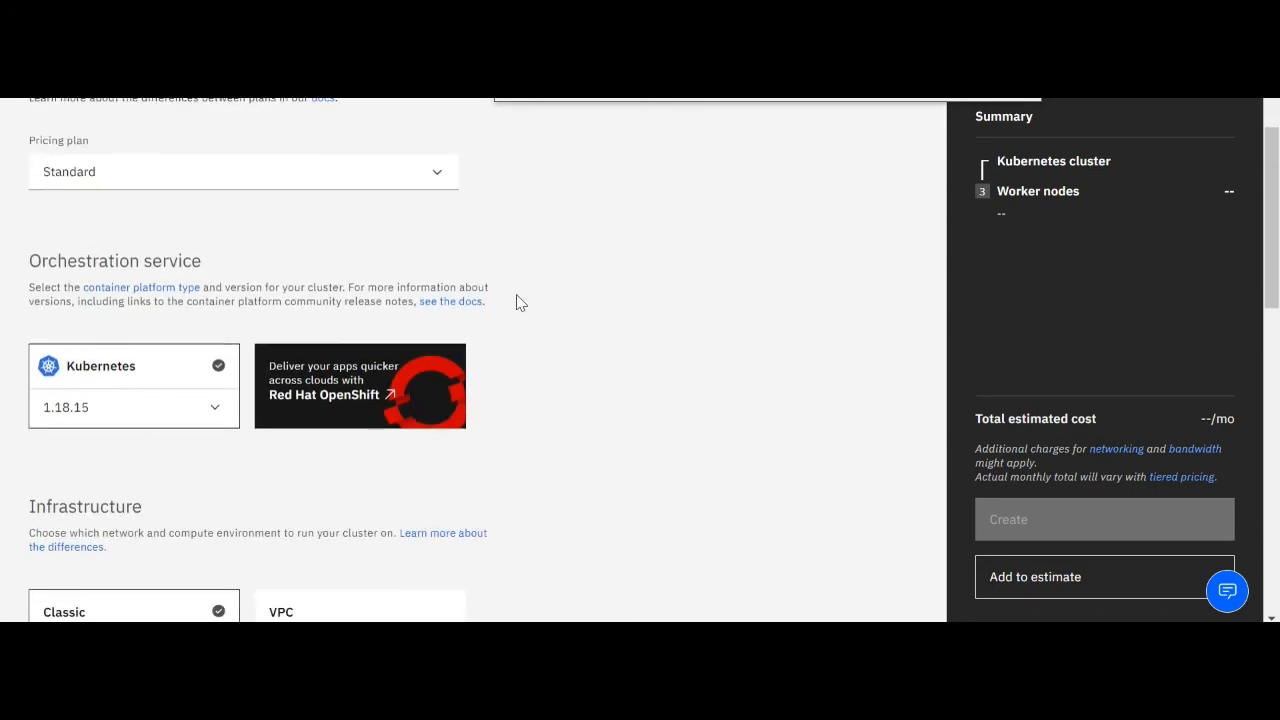
click(330, 172)
click(171, 217)
scroll(185, 280, down, 1)
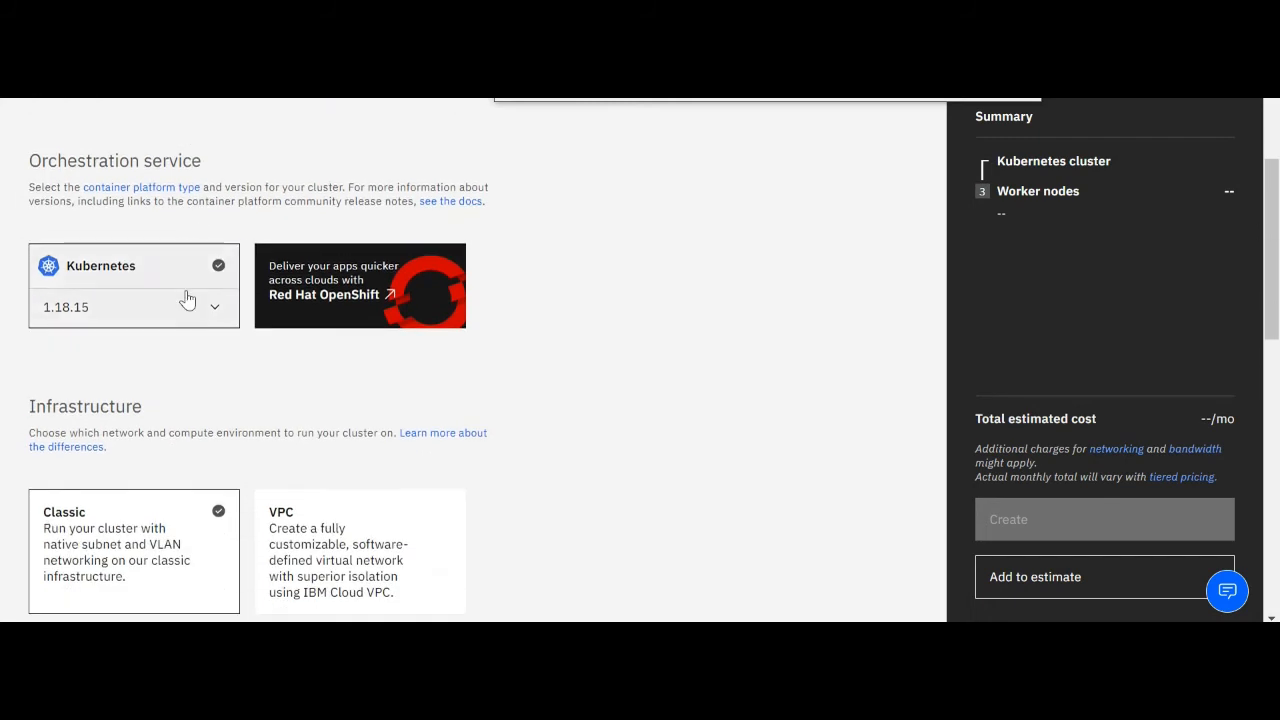
click(215, 309)
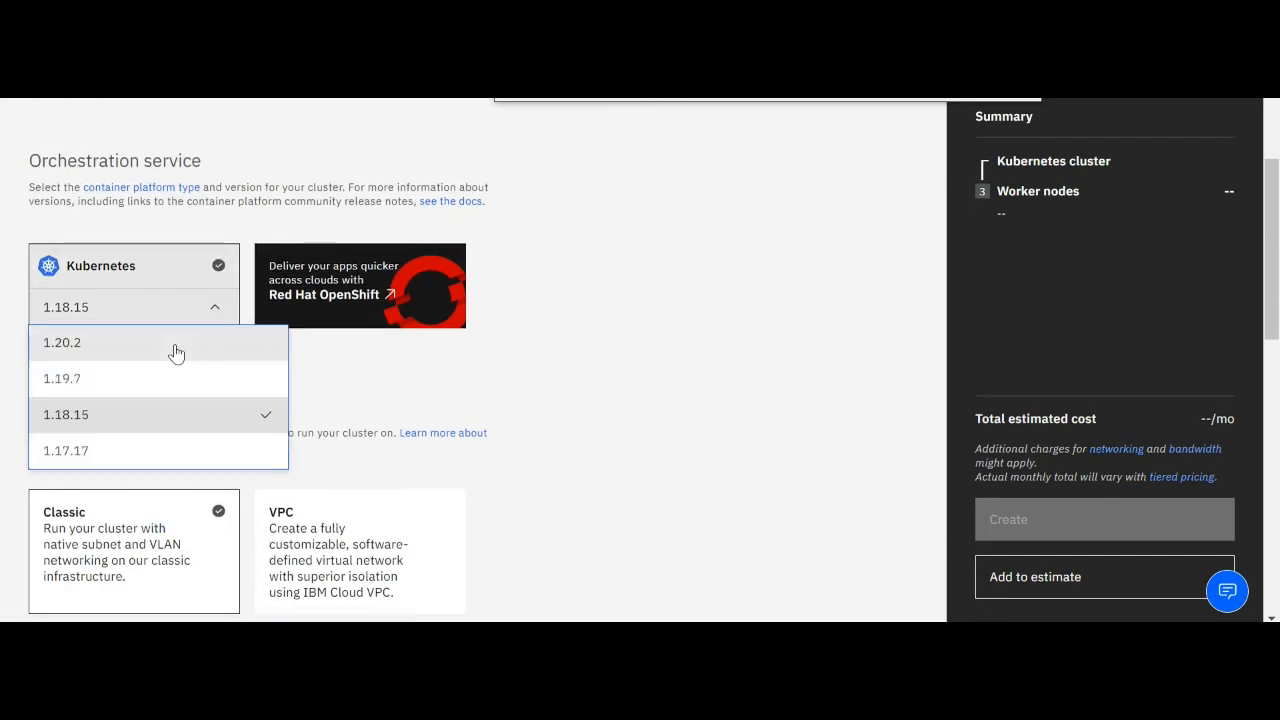
click(148, 416)
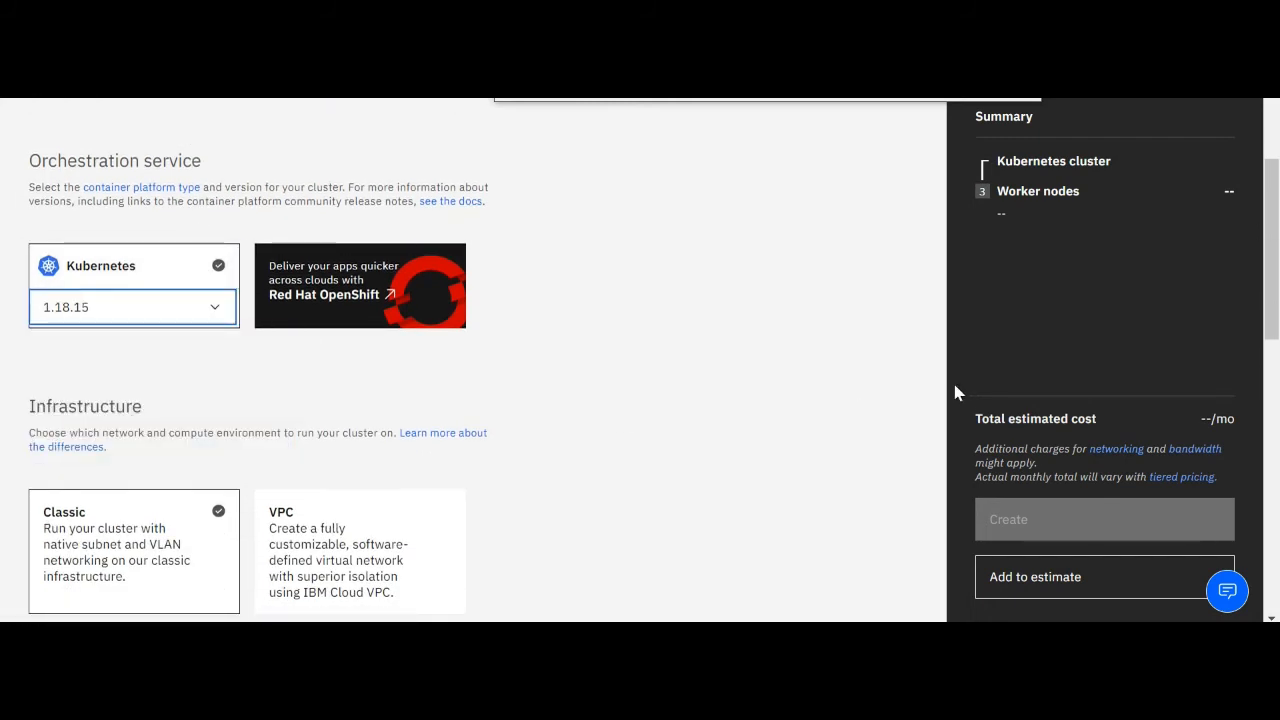
Choose Classic as the infrastructure for the new cluster
scroll(620, 420, down, 1)
click(167, 445)
scroll(690, 366, down, 3)
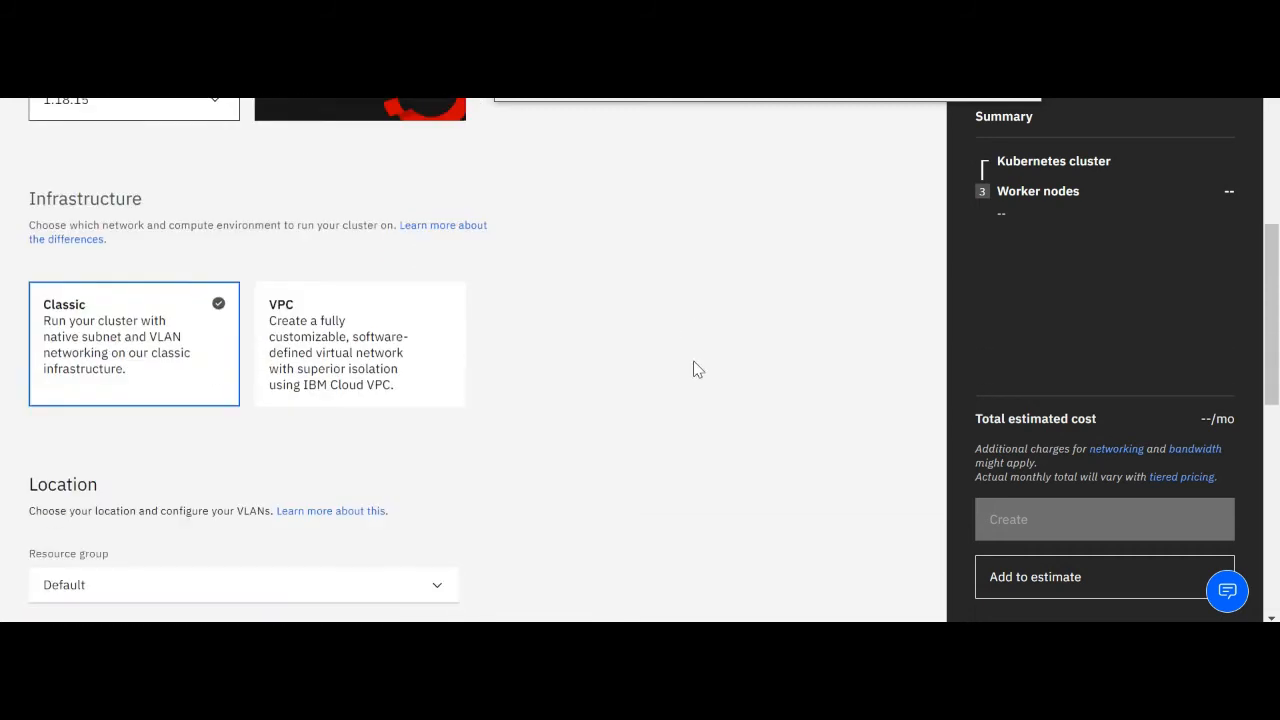
Set the cluster location to North America with single zone availability and the Washington DC 04 worker zone
scroll(528, 306, down, 1)
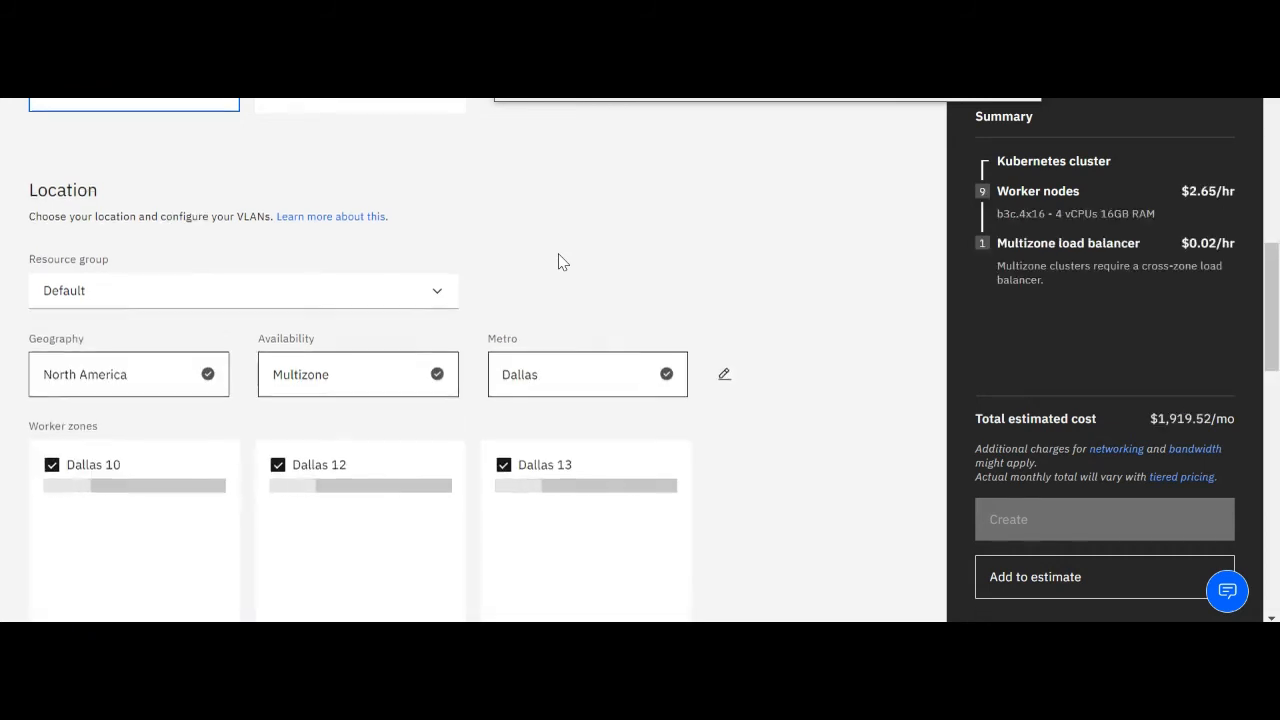
scroll(557, 263, down, 1)
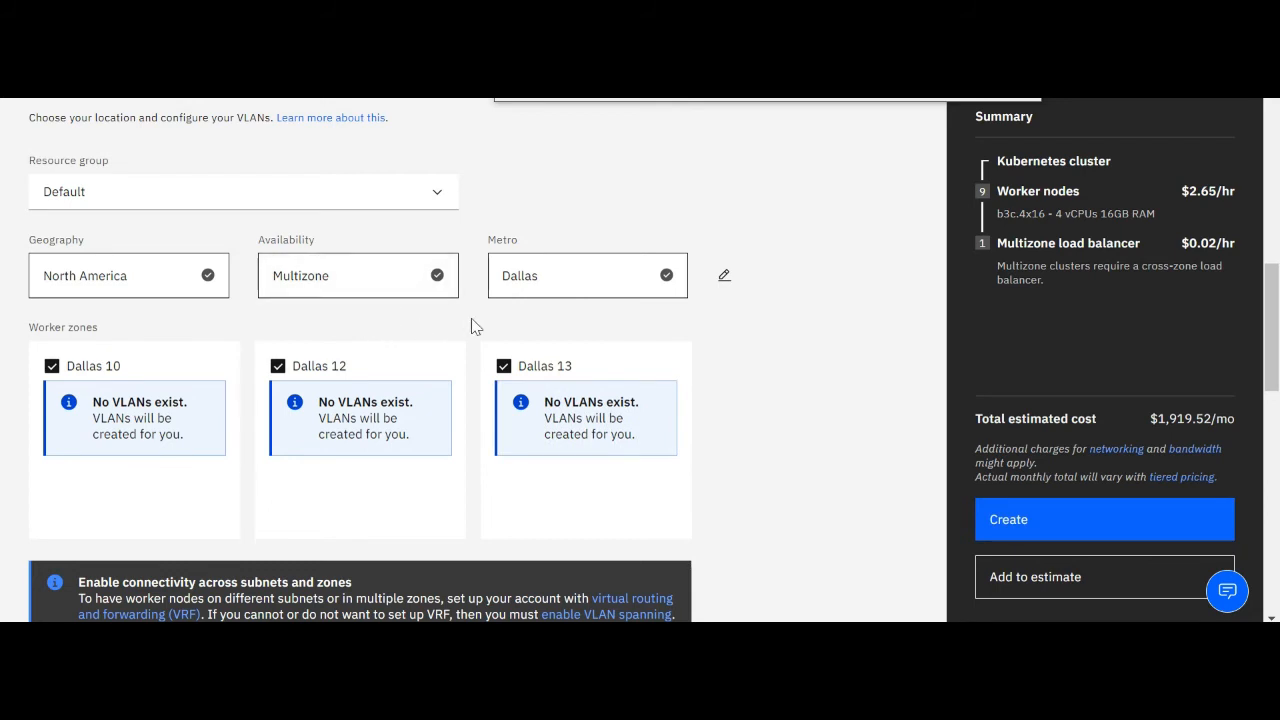
click(205, 285)
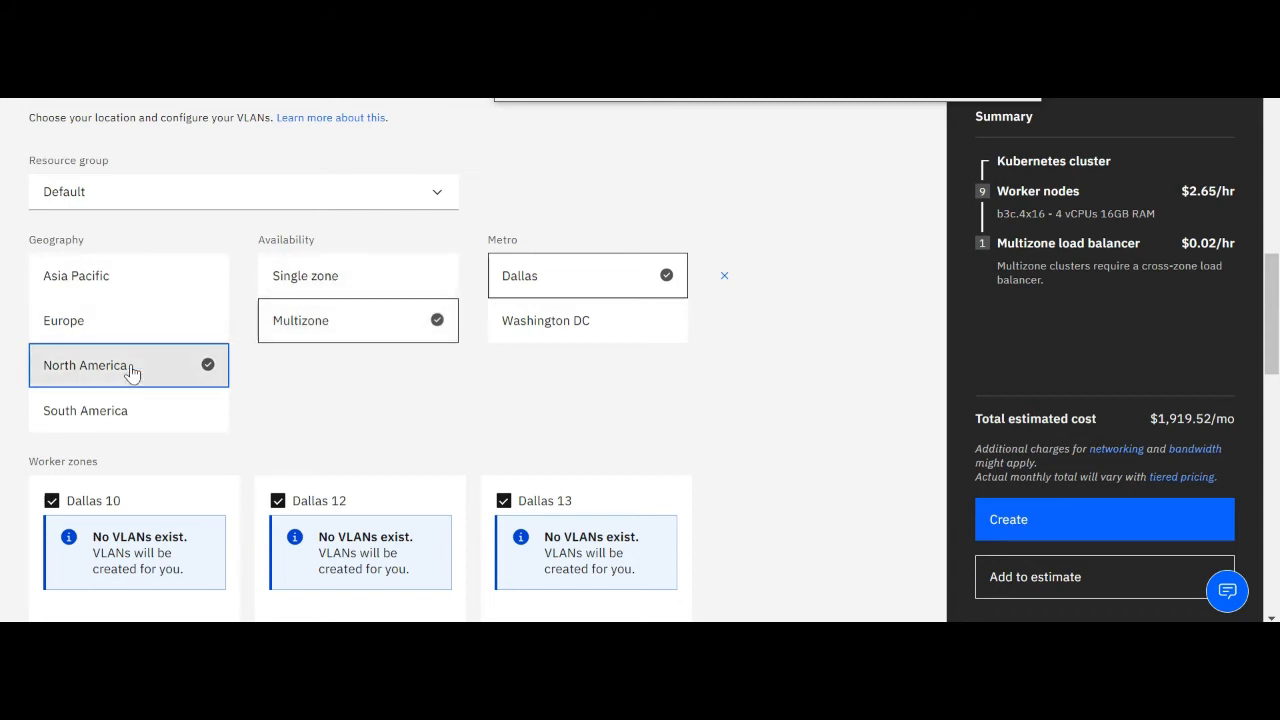
click(307, 280)
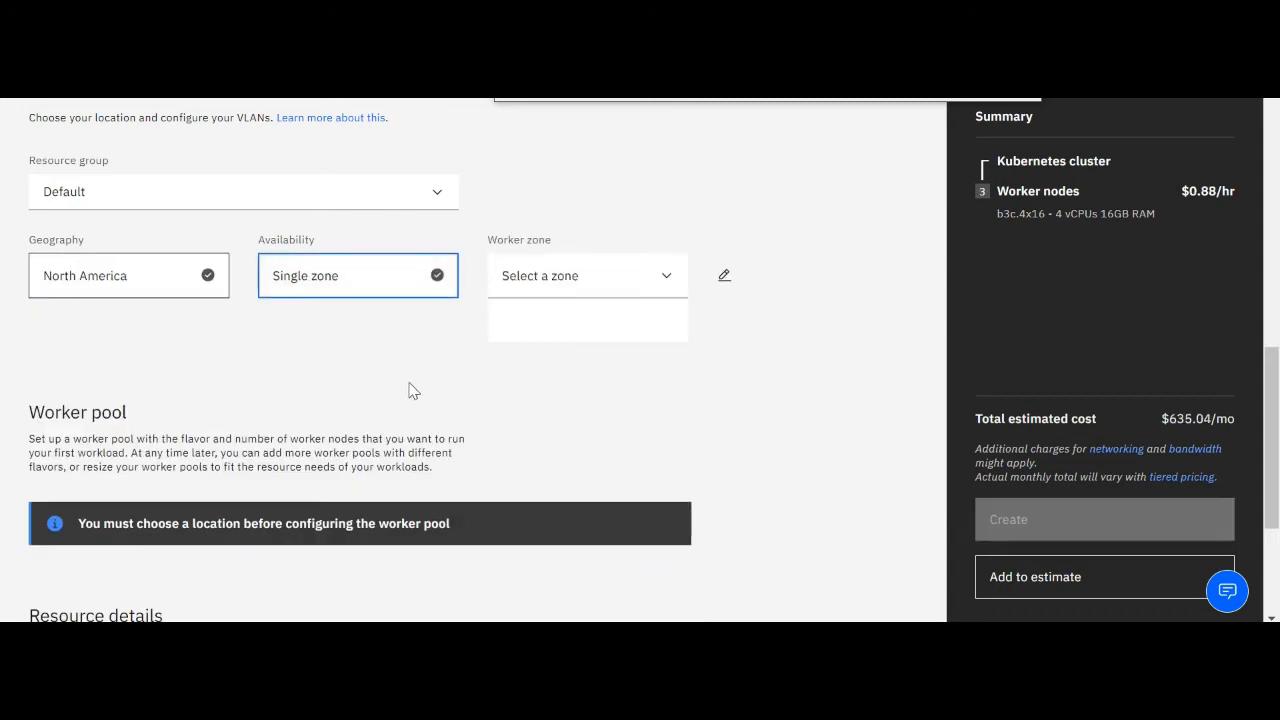
click(546, 292)
scroll(560, 345, down, 5)
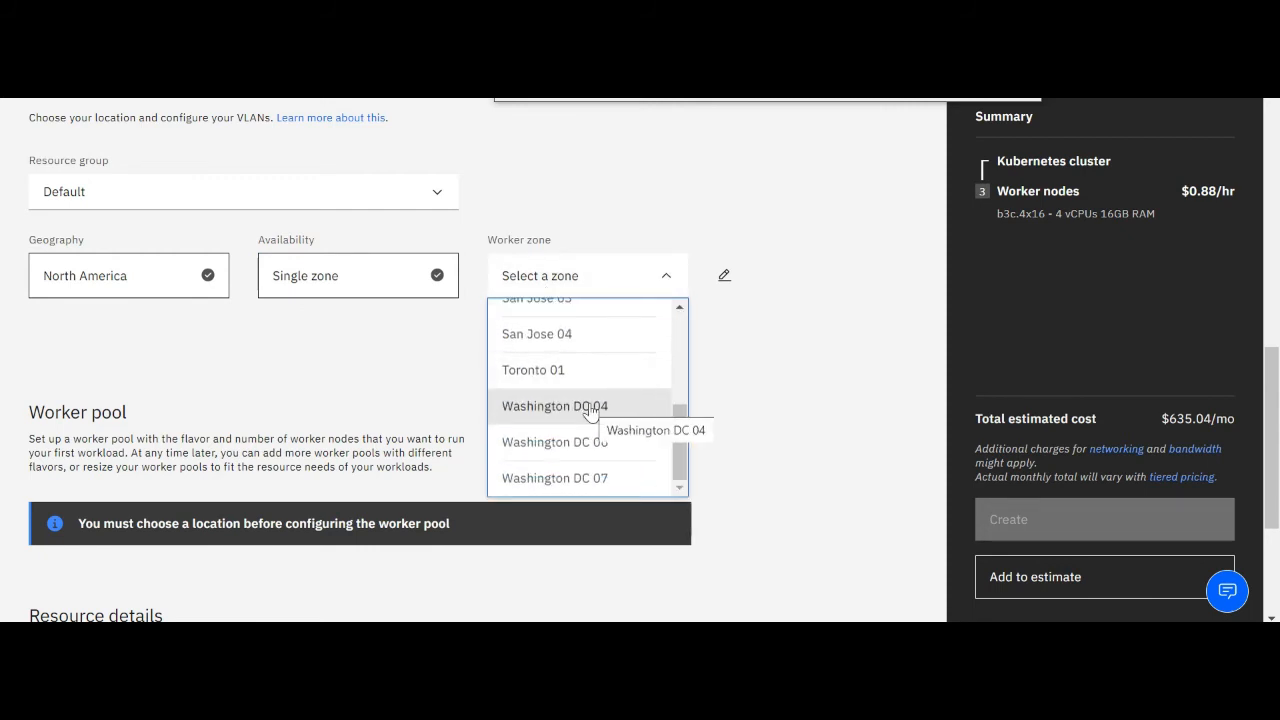
click(590, 410)
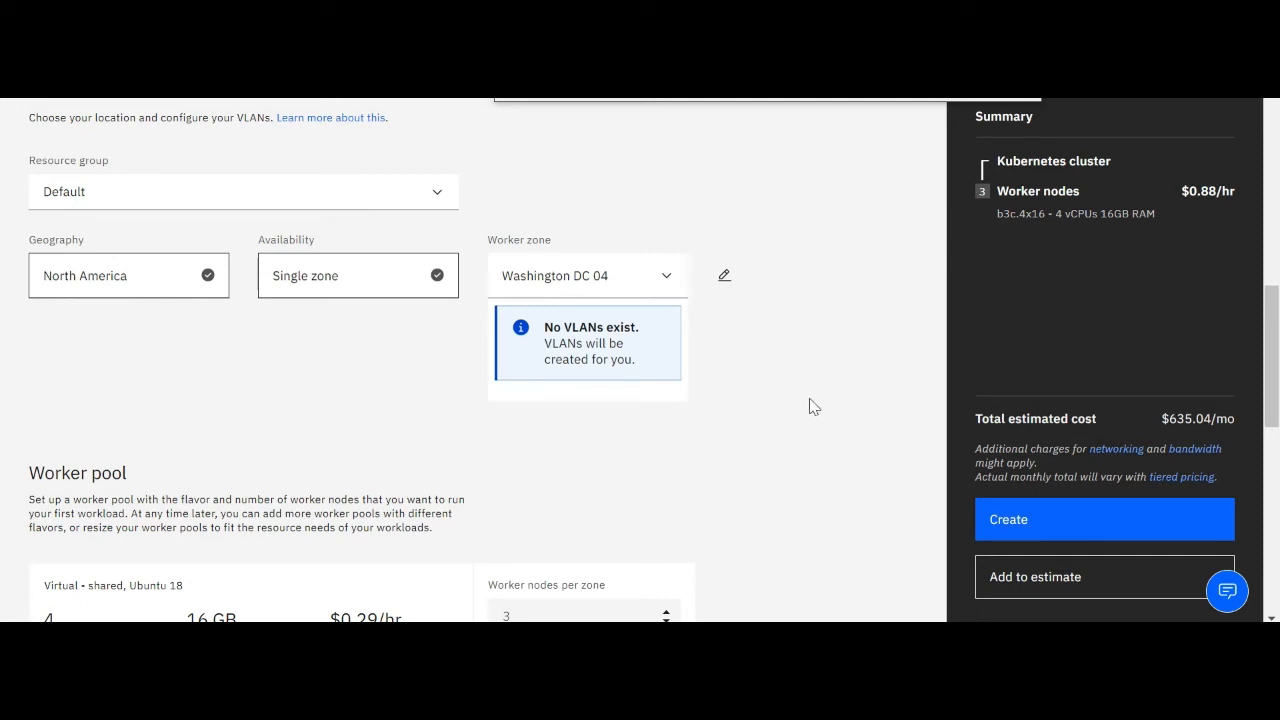
Change the worker pool flavor to the shared virtual u3c.2x4 with 2 vCPUs and 4 GB memory
scroll(689, 363, down, 1)
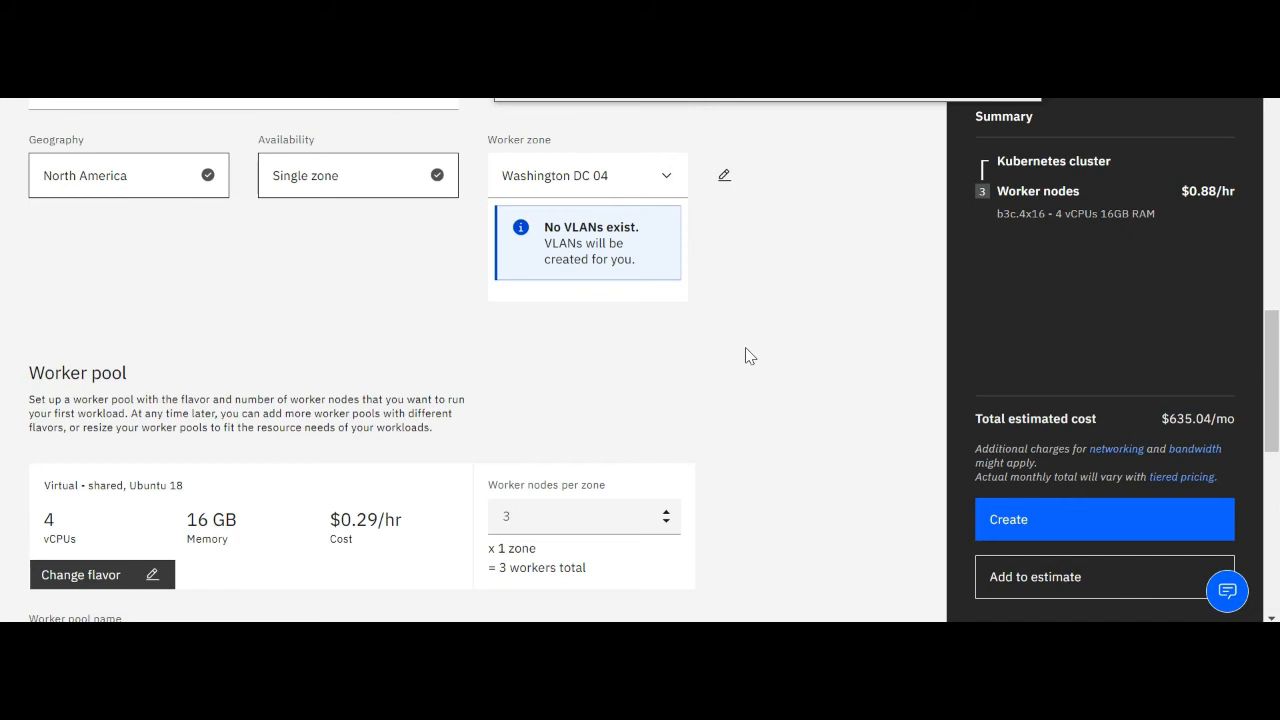
scroll(665, 362, down, 1)
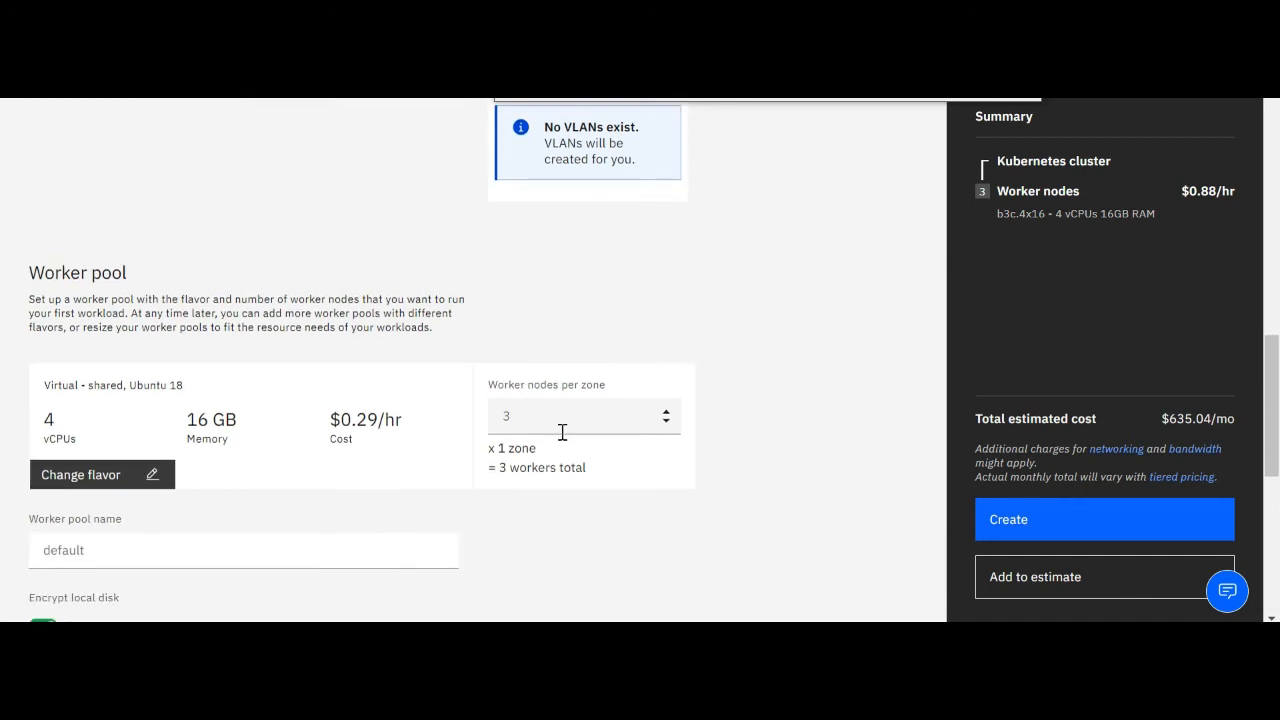
click(160, 475)
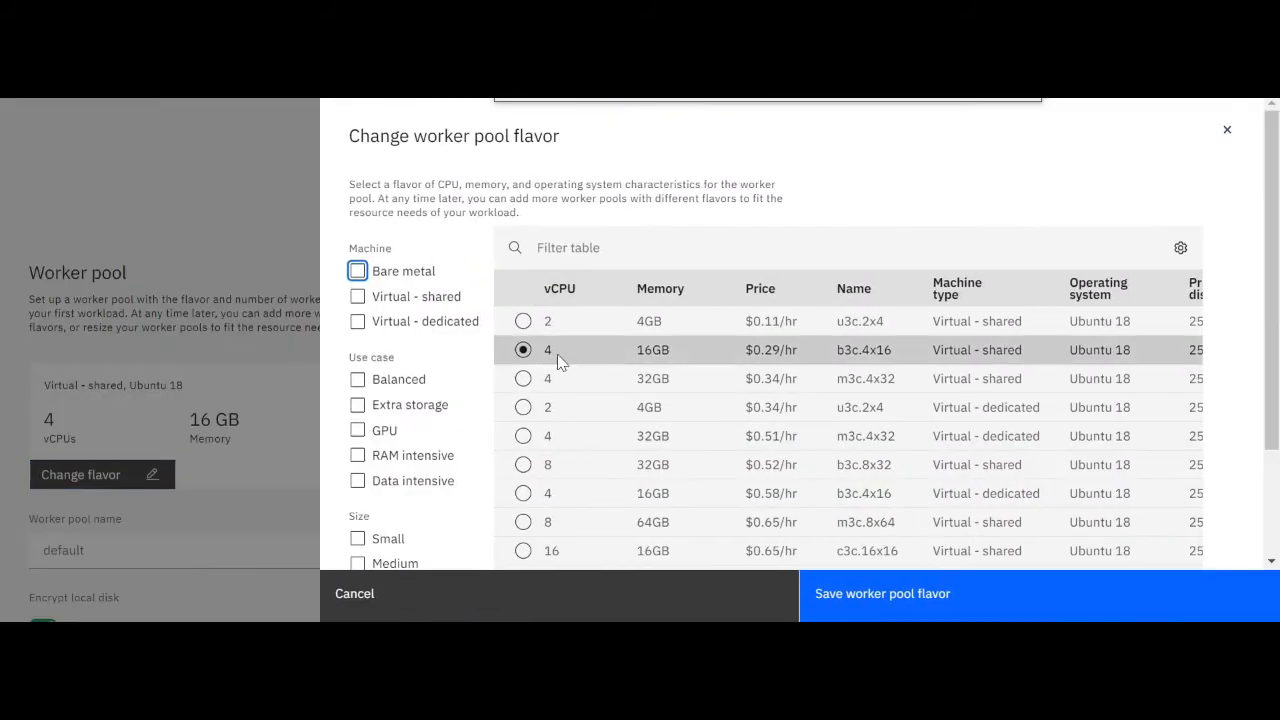
click(986, 598)
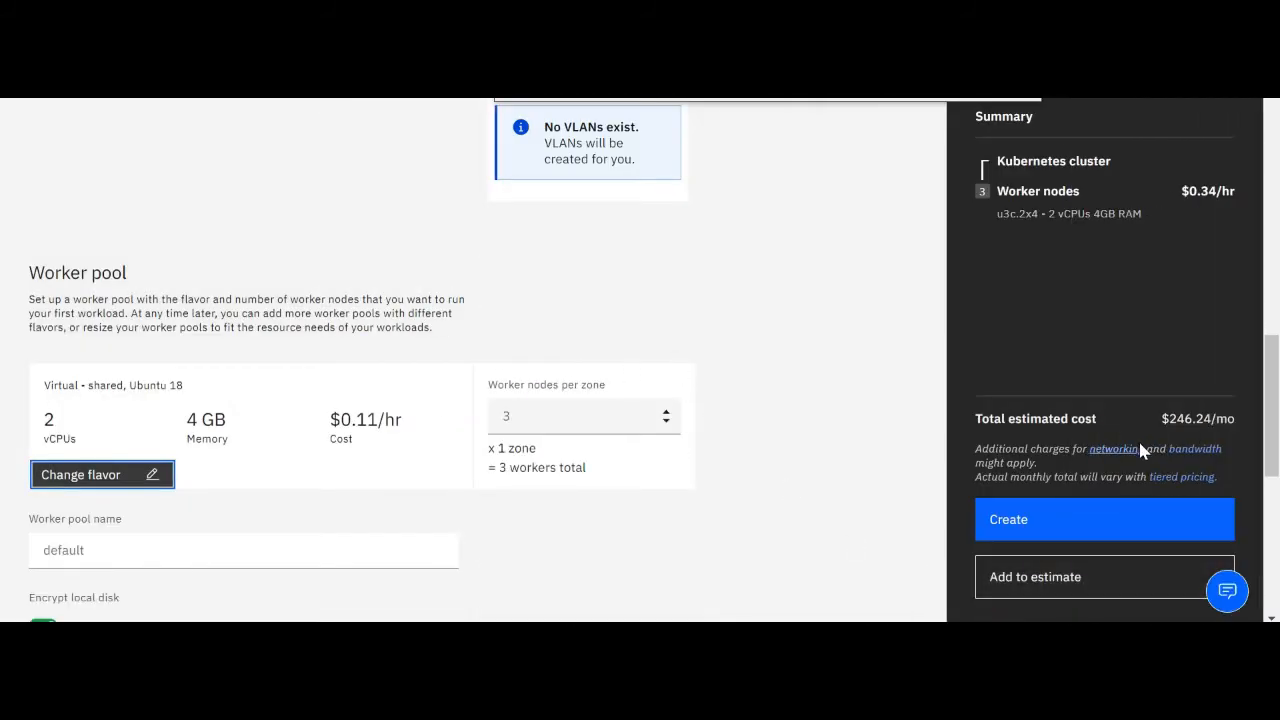
Try 2 worker nodes per zone, and set the count back to 3
click(530, 420)
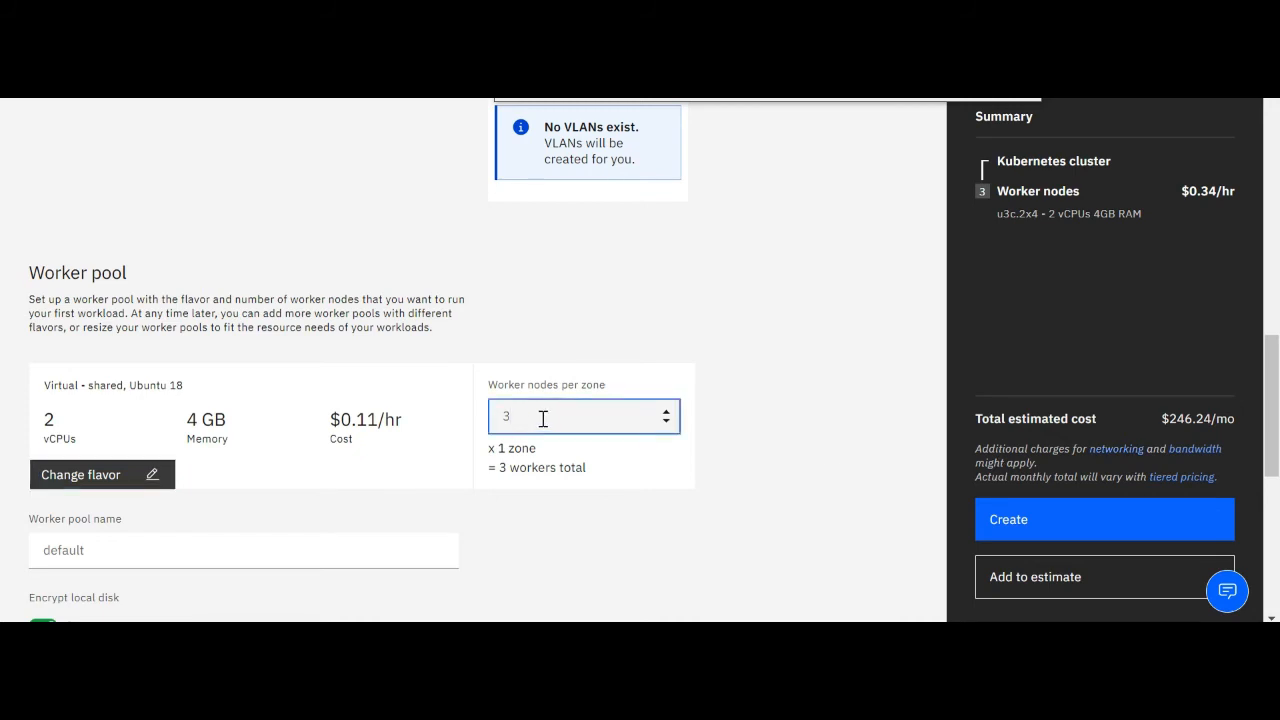
drag(543, 418, 493, 420)
text(2)
drag(600, 411, 440, 410)
text(3)
click(690, 325)
Review the worker pool settings and turn off local disk encryption
scroll(743, 383, down, 2)
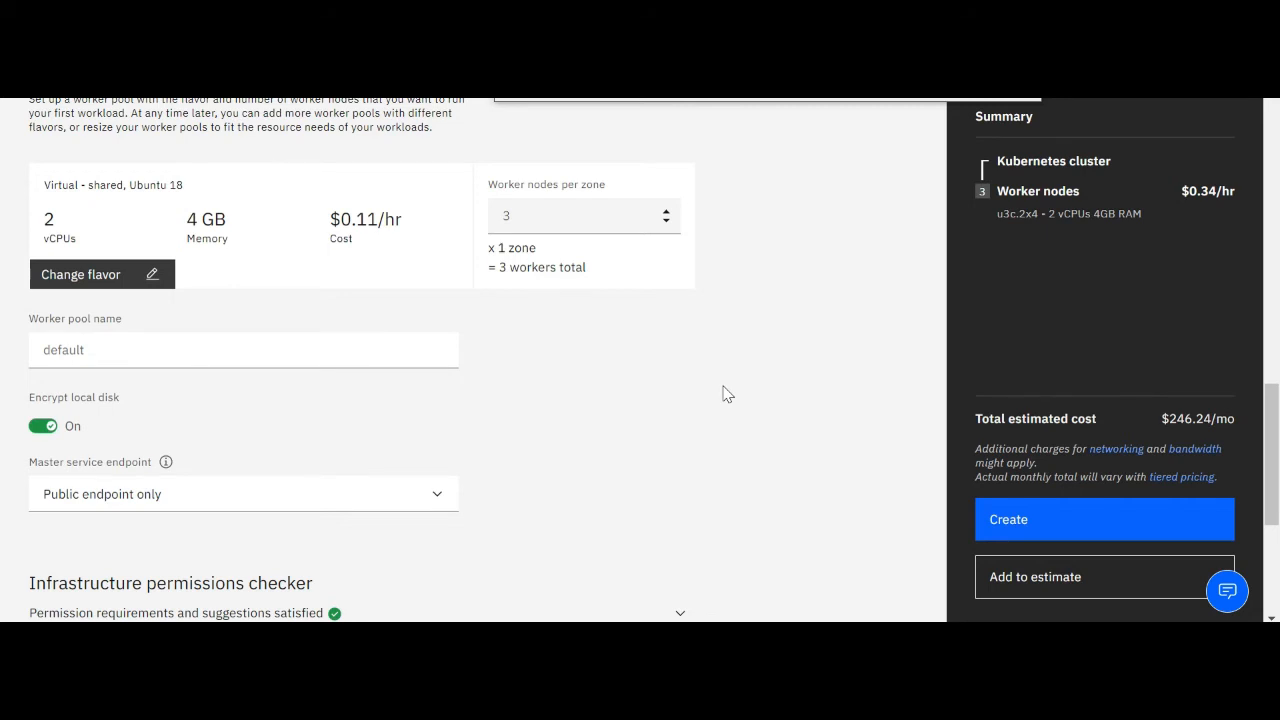
scroll(727, 394, down, 1)
scroll(727, 394, up, 1)
scroll(727, 394, up, 3)
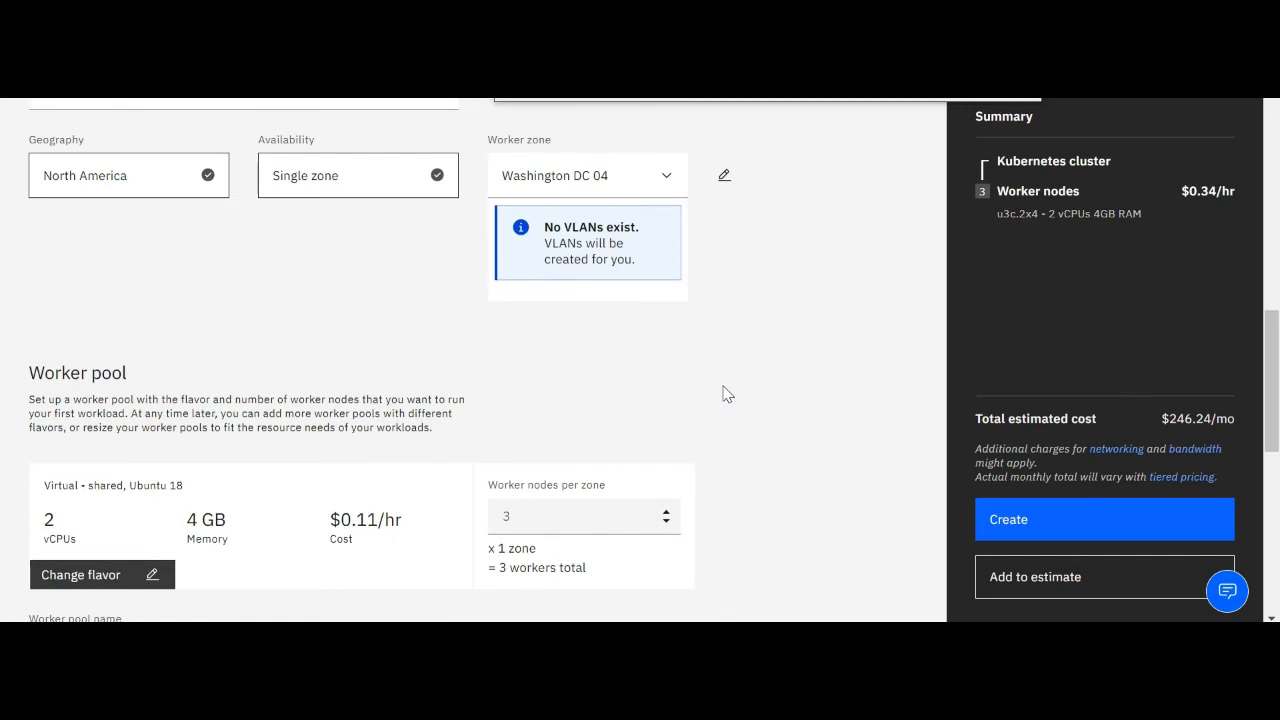
scroll(727, 394, down, 4)
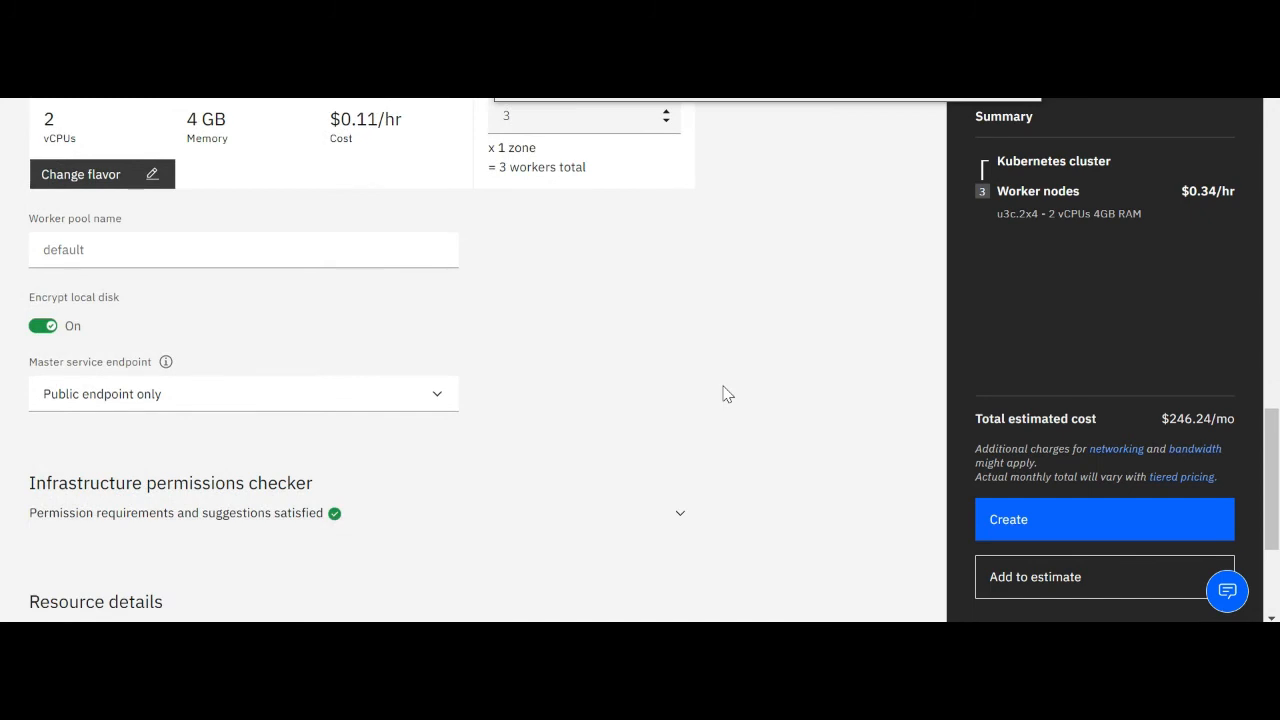
click(45, 327)
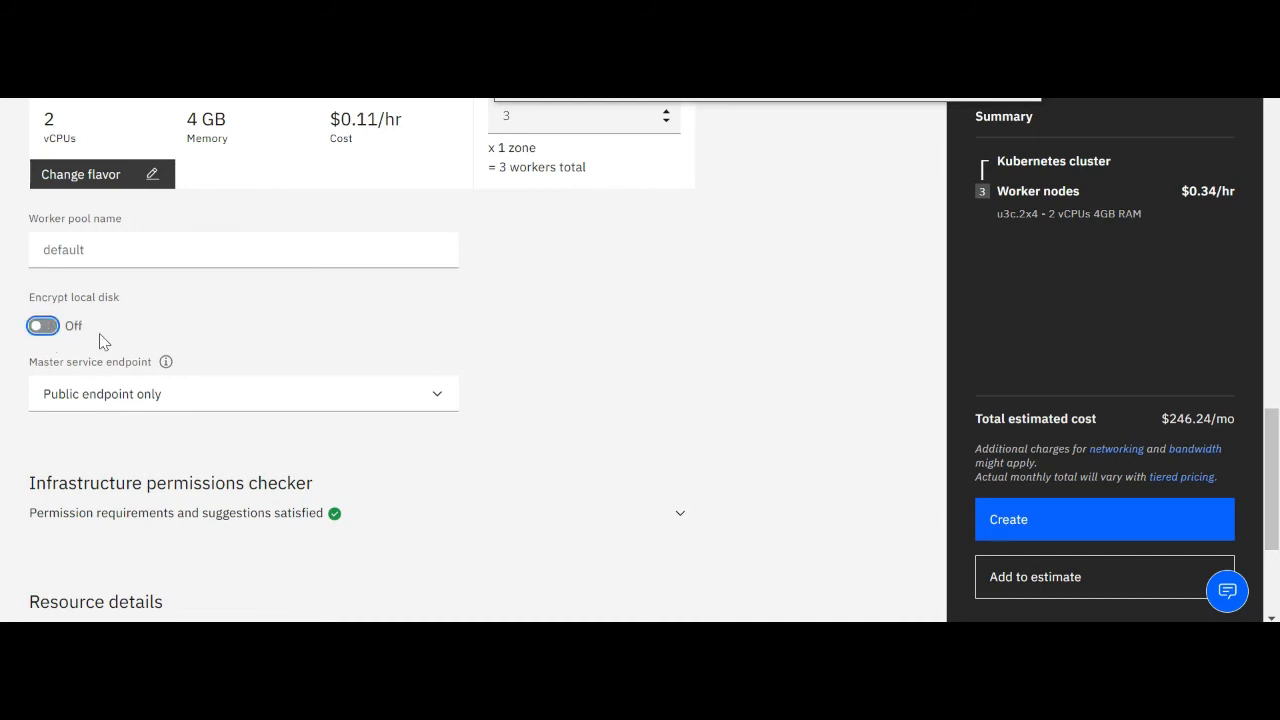
click(40, 328)
click(45, 326)
Set the master service endpoint to both private & public endpoints
click(296, 412)
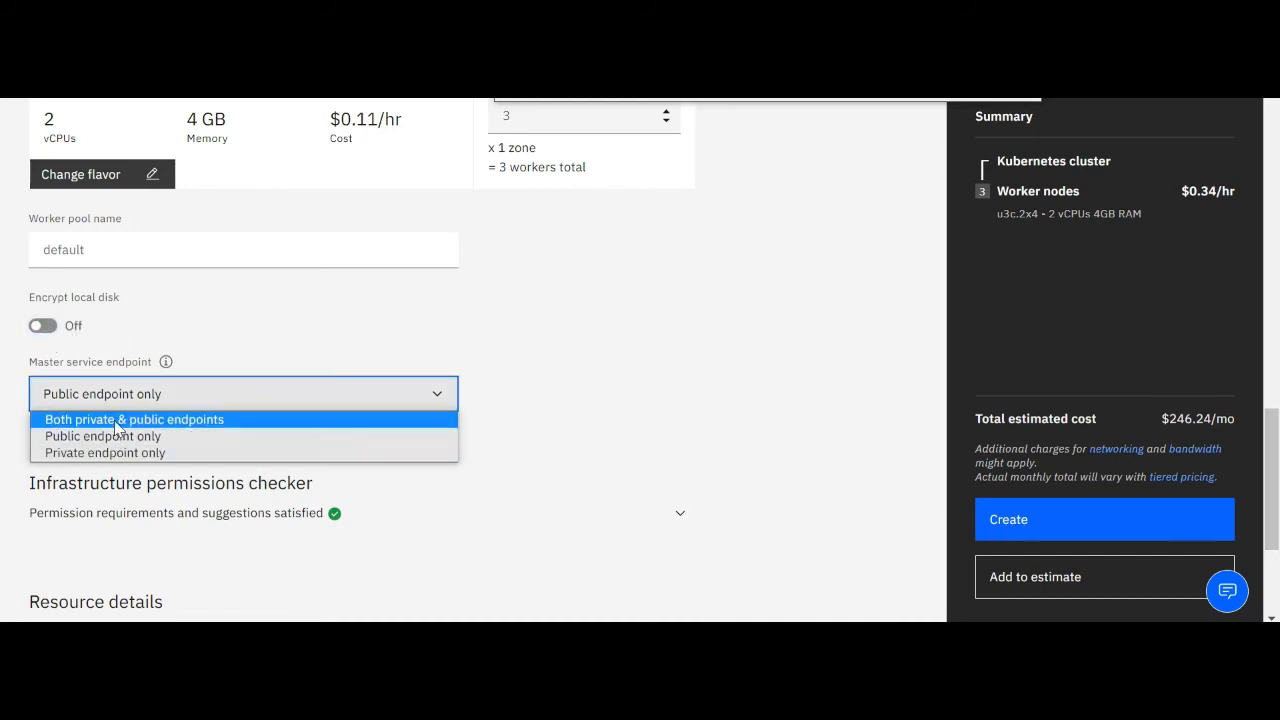
click(122, 420)
scroll(703, 416, down, 1)
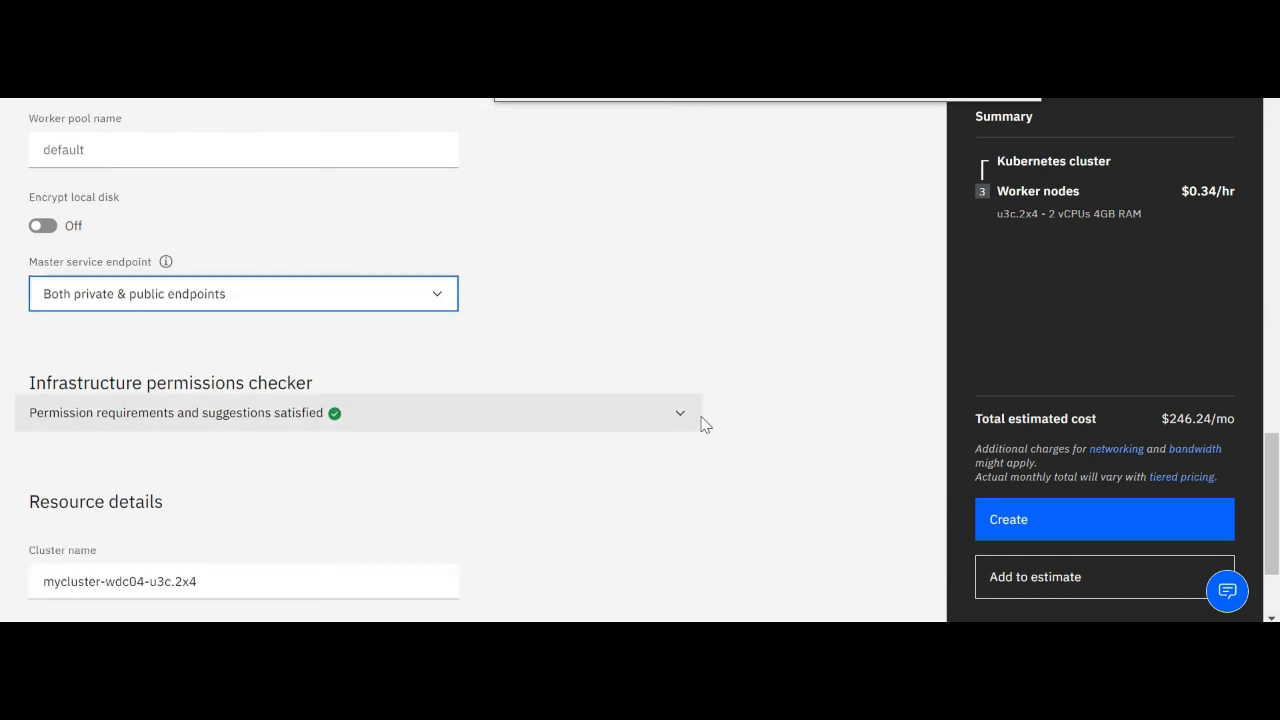
click(654, 329)
Check the cluster name in the resource details and review the whole configuration back up to the plan details
scroll(654, 330, down, 1)
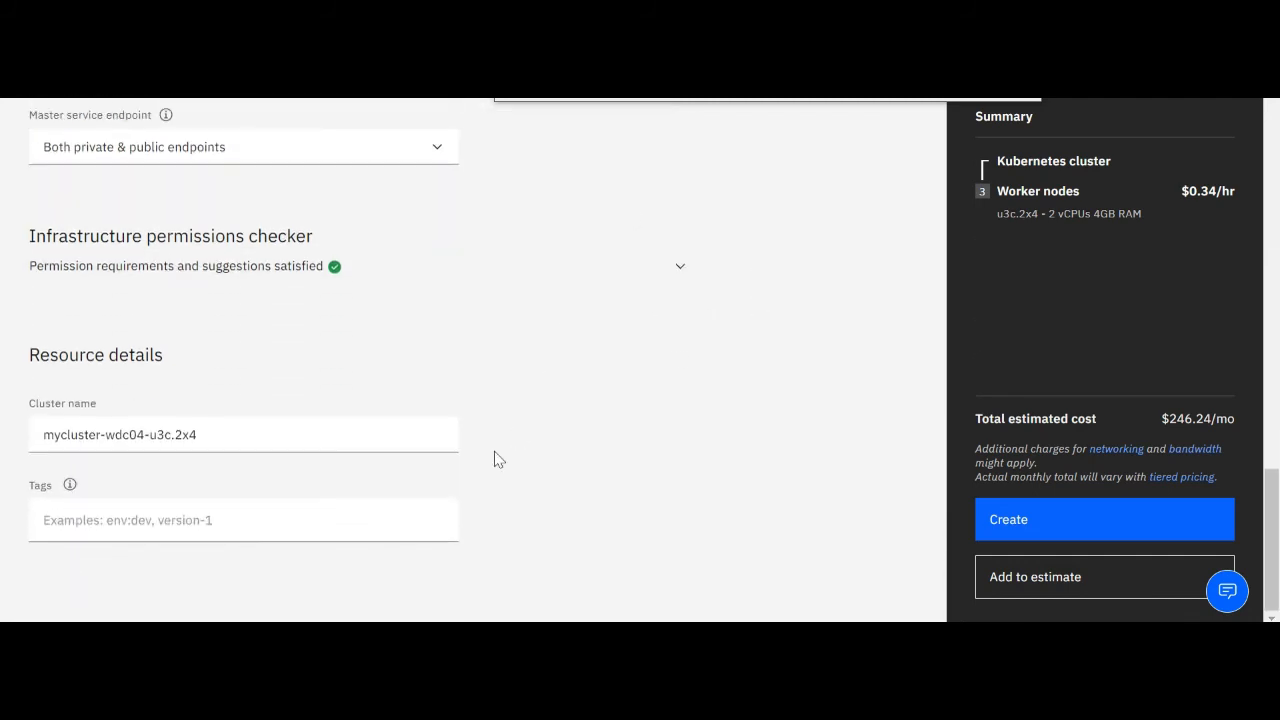
click(291, 437)
key(ctrl+a)
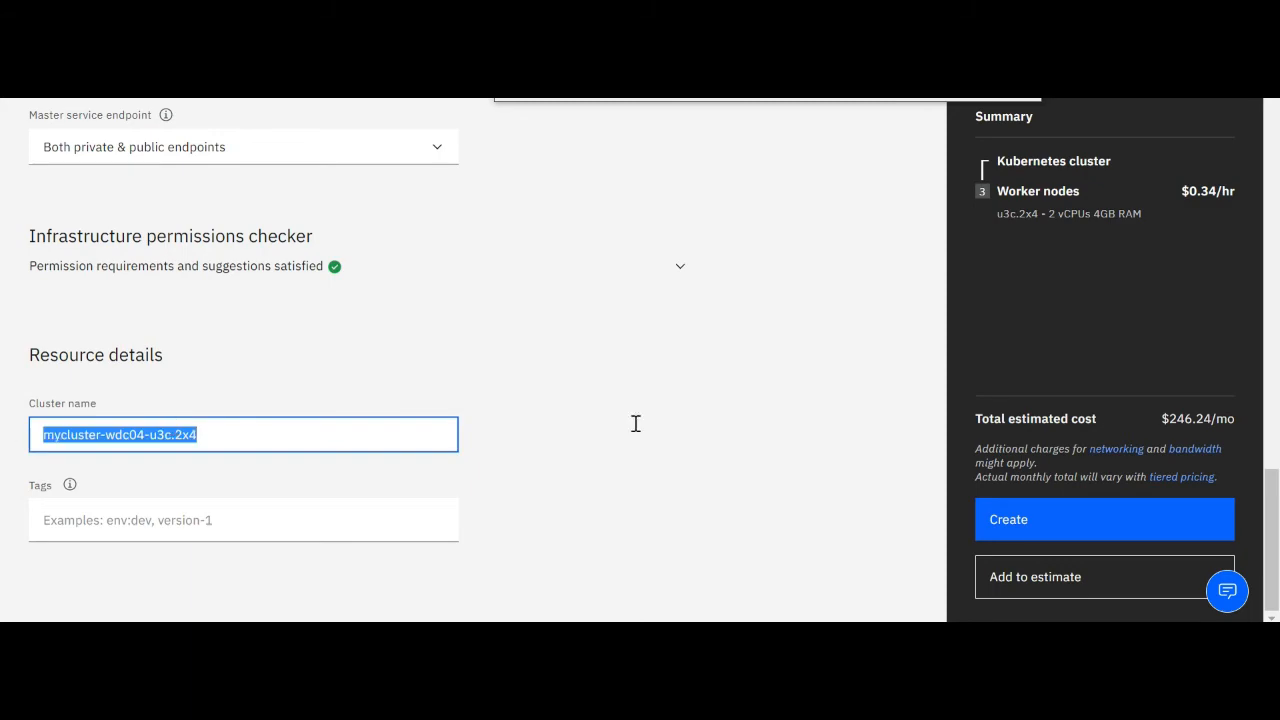
click(634, 423)
scroll(823, 477, up, 4)
scroll(823, 478, up, 3)
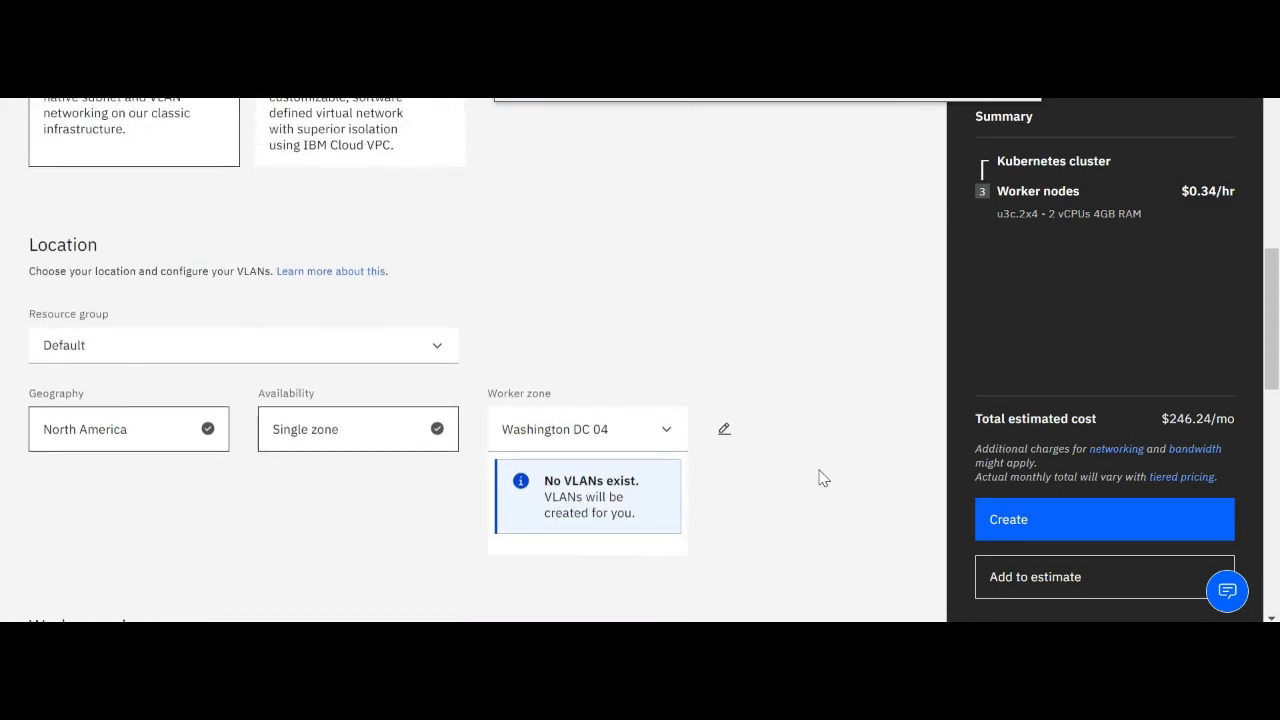
scroll(823, 477, up, 6)
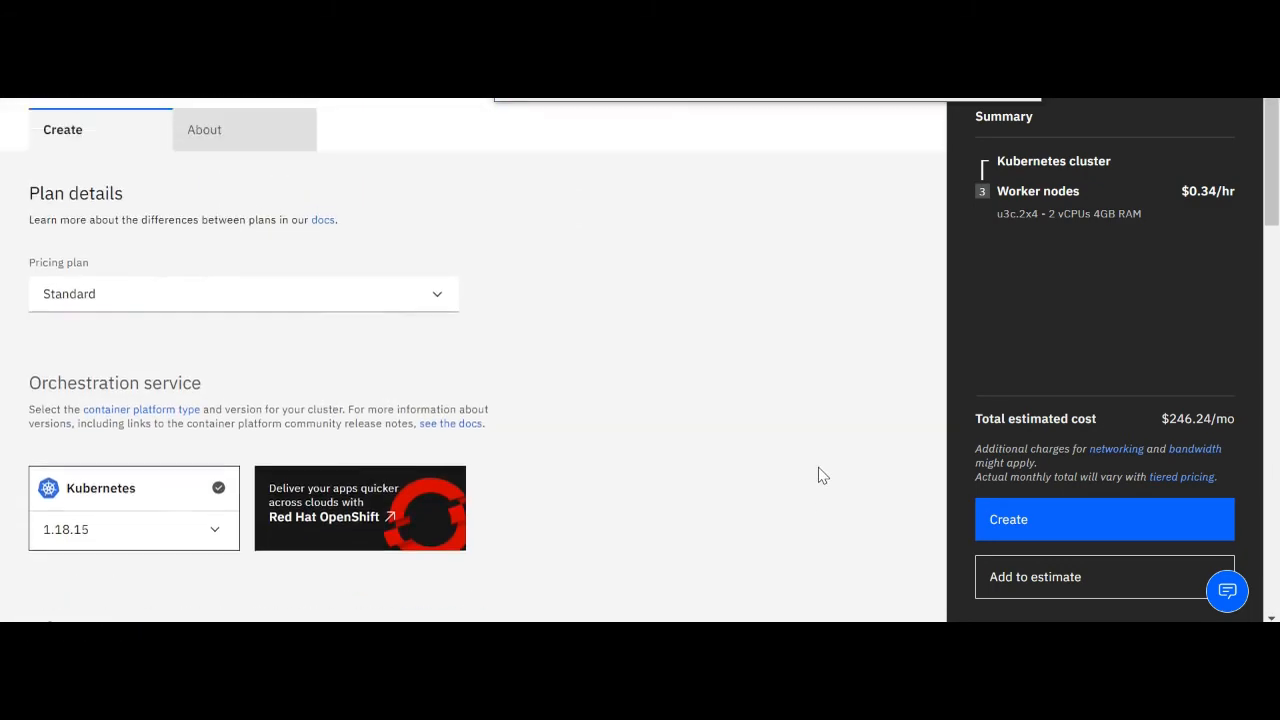
Create the Kubernetes cluster with the chosen configuration
click(1046, 518)
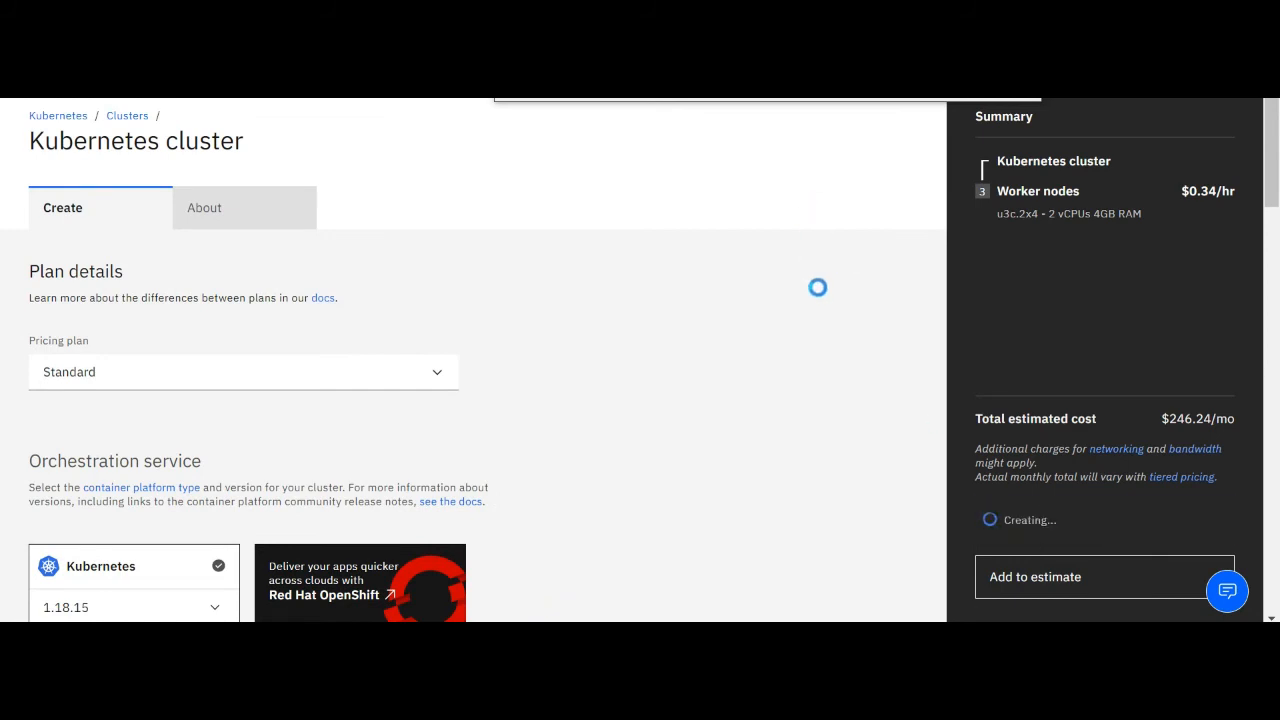
scroll(818, 287, down, 3)
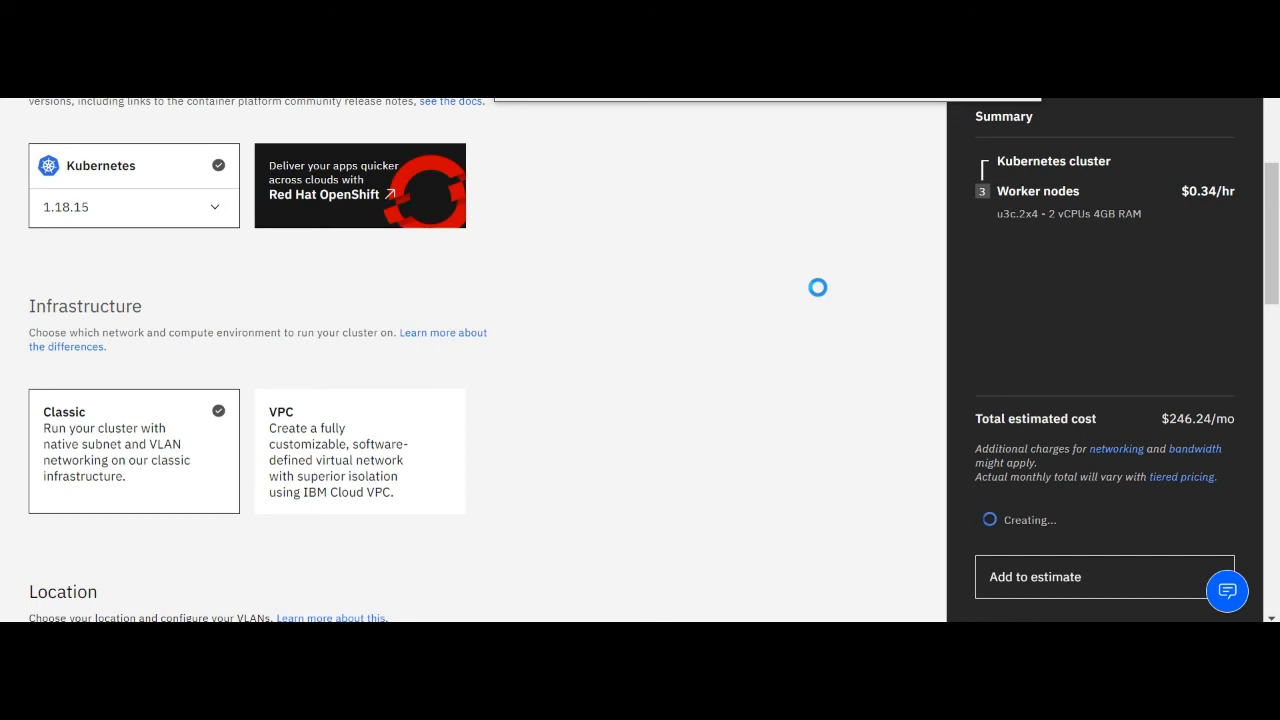
scroll(818, 287, up, 3)
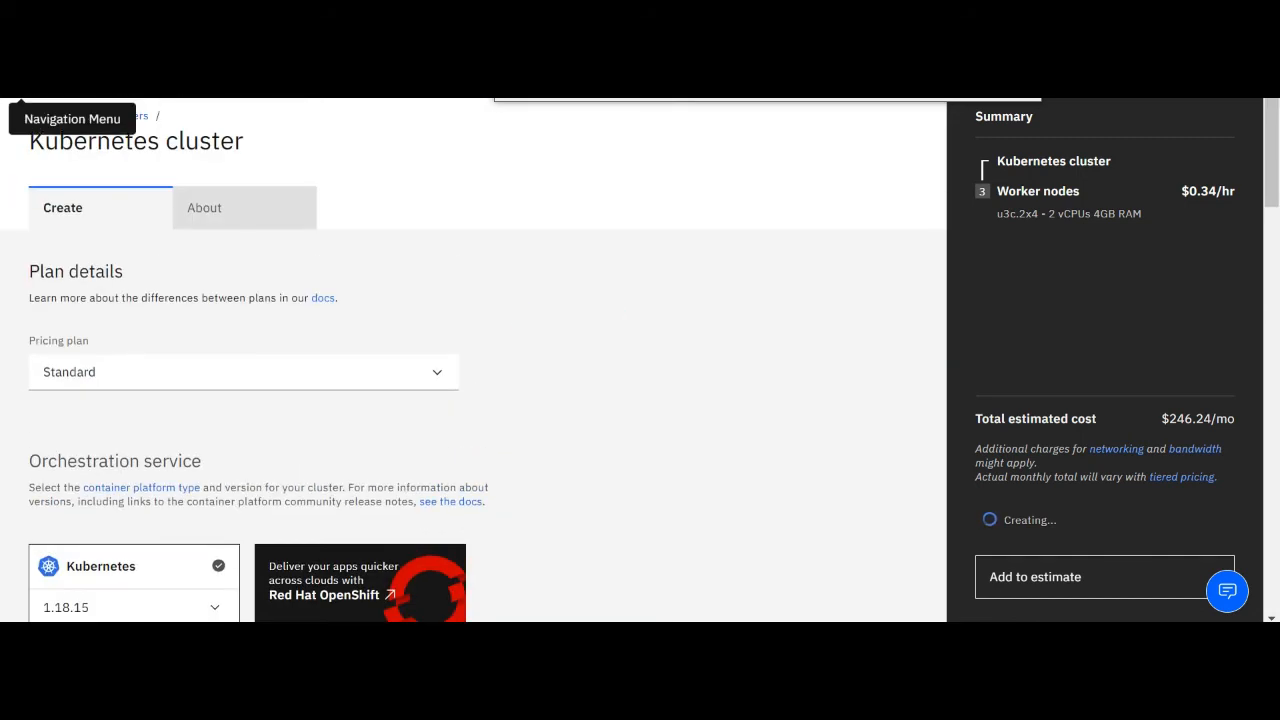
View the subnets of the Classic infrastructure network, and open the list of VLANs
click(20, 91)
mouse_move(87, 250)
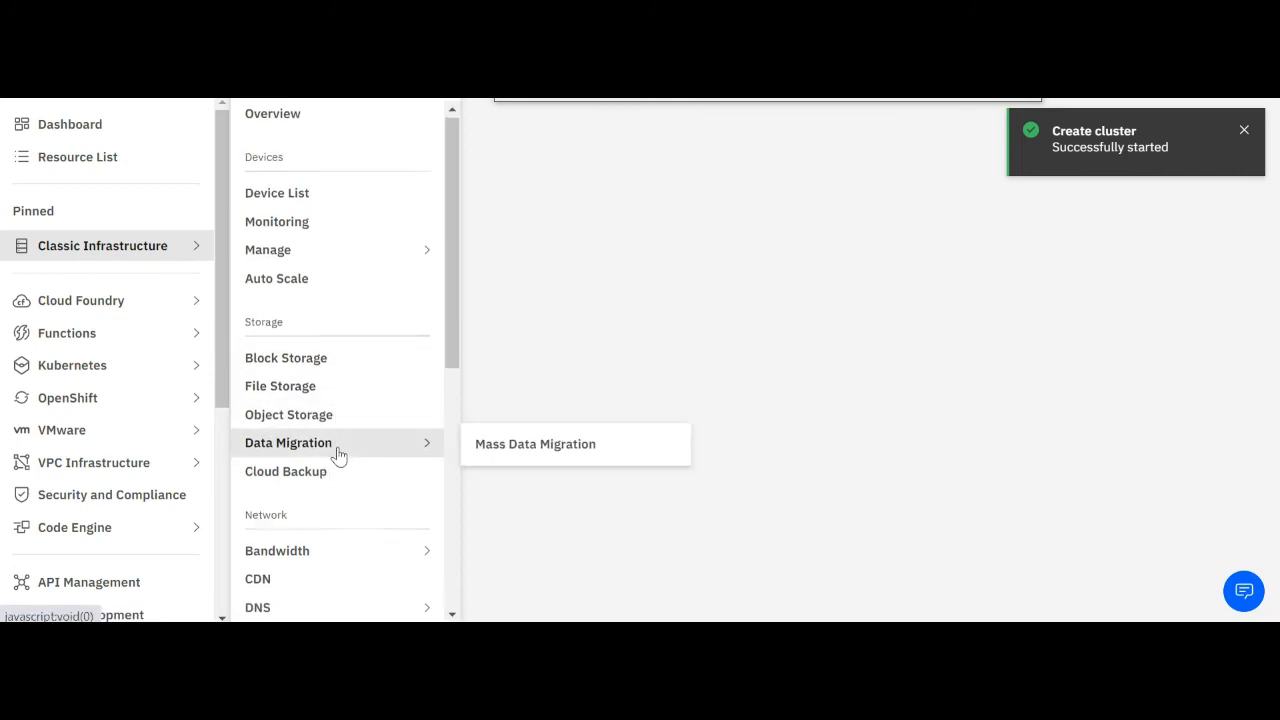
scroll(338, 452, down, 2)
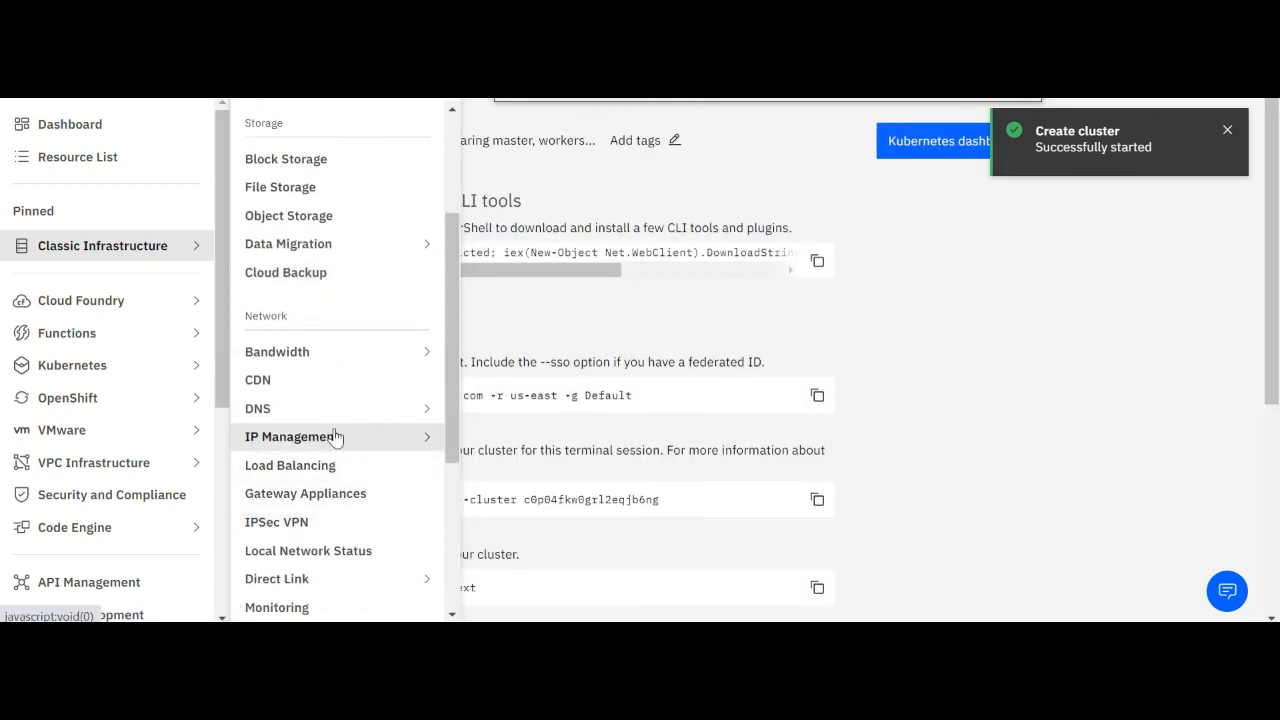
mouse_move(430, 437)
click(518, 445)
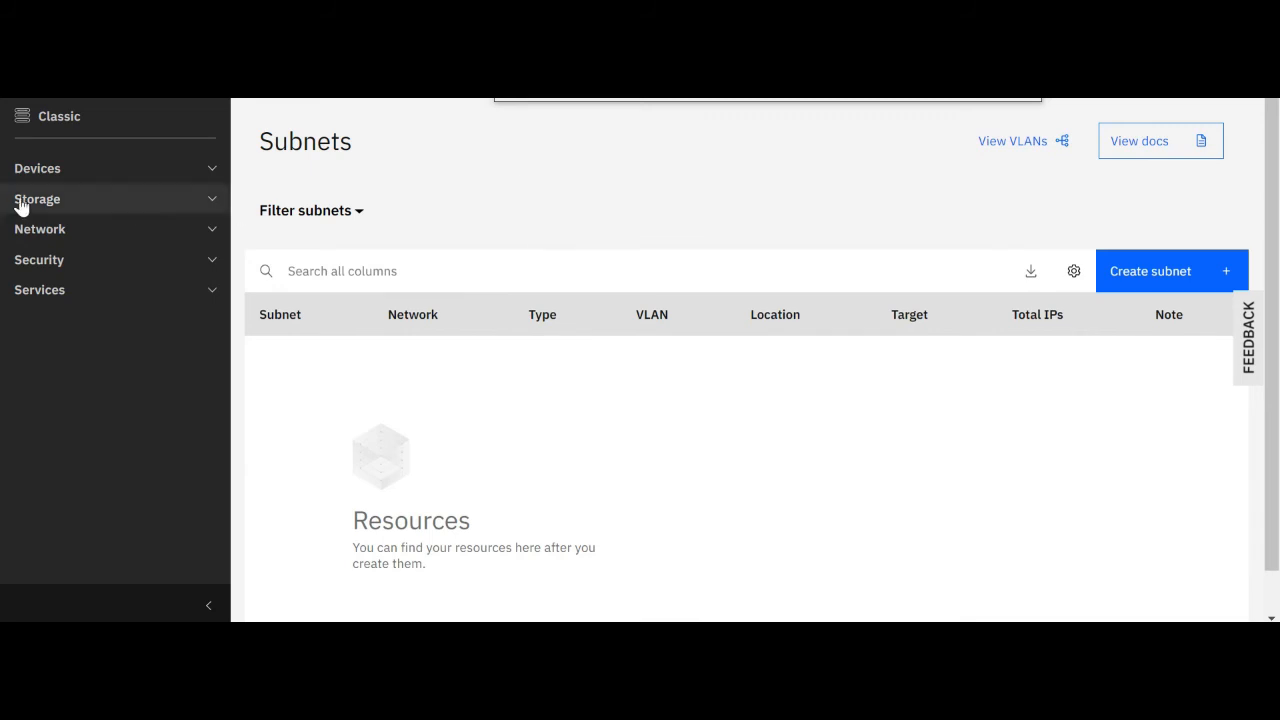
click(194, 234)
mouse_move(86, 364)
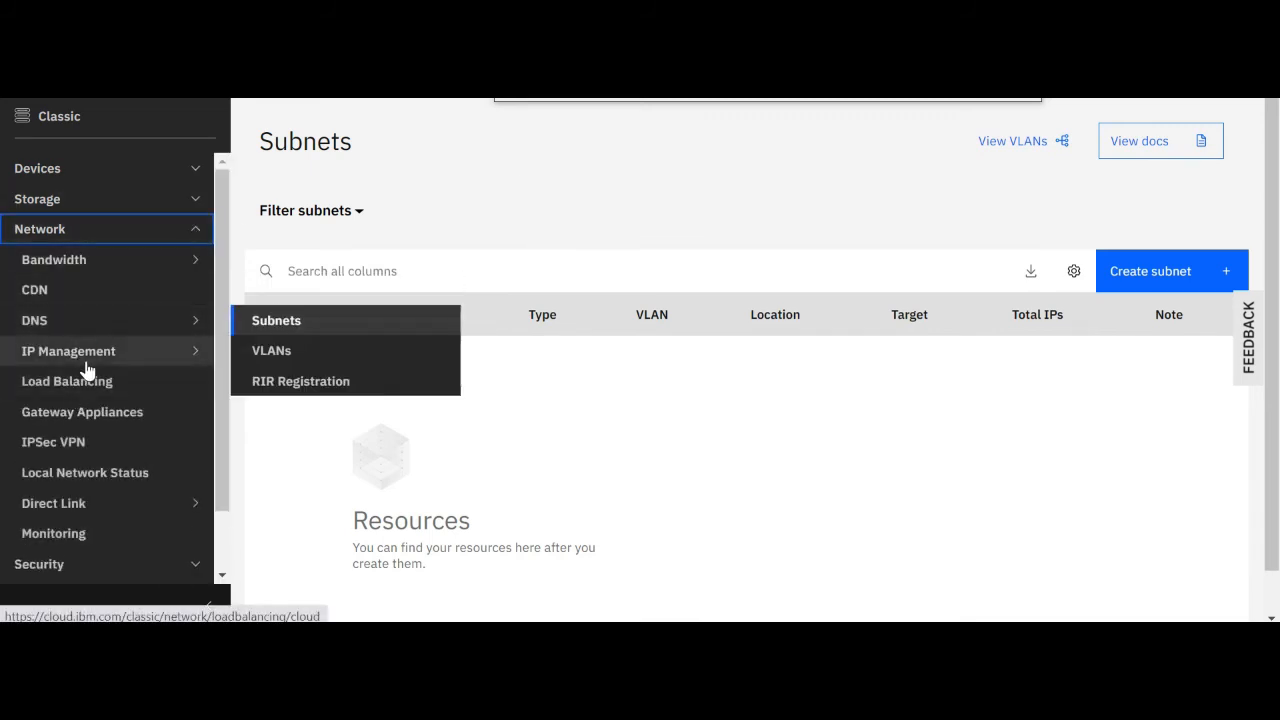
click(287, 354)
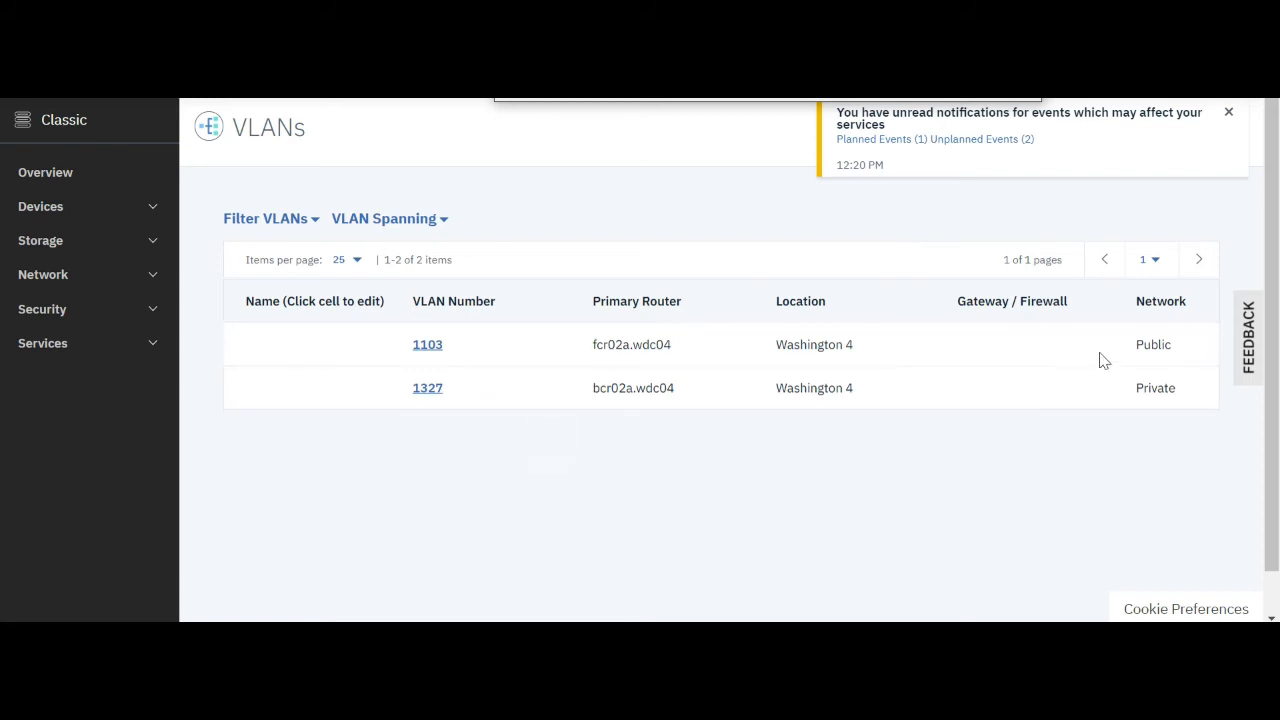
Check the network type of the two VLANs and examine the devices and subnets of public VLAN 1103
double_click(1151, 343)
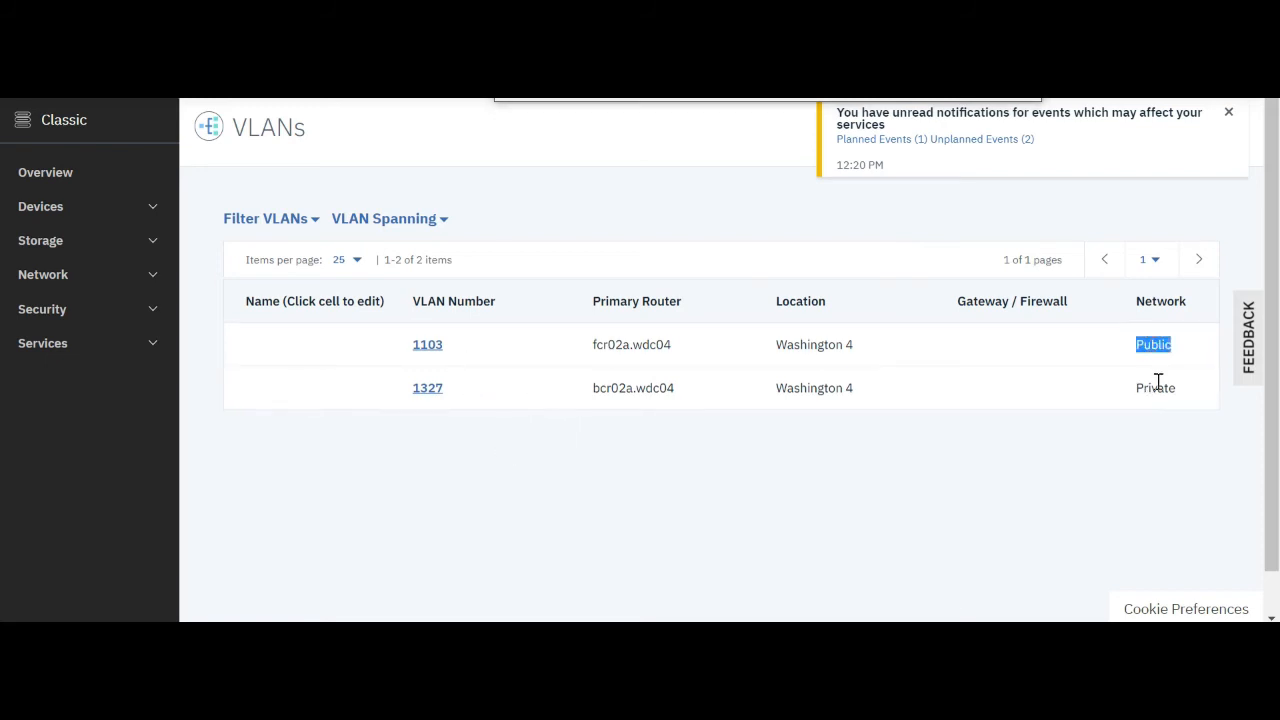
double_click(1157, 386)
click(1090, 486)
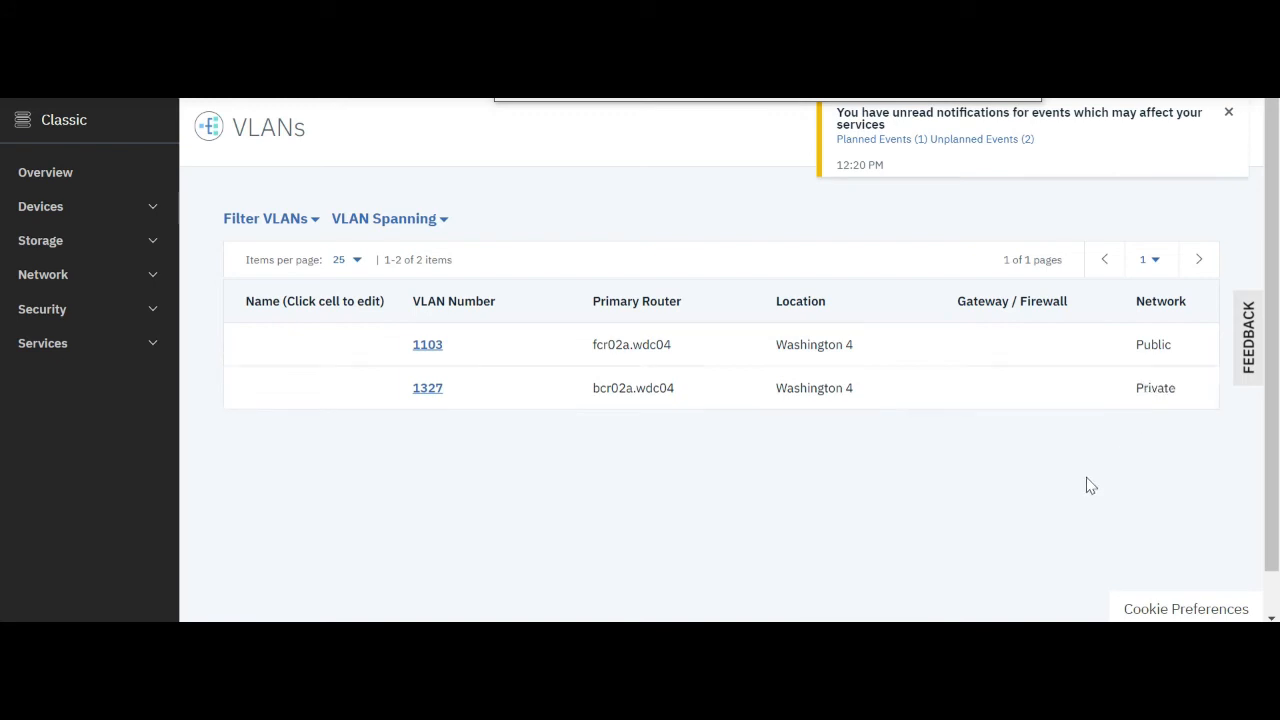
click(421, 345)
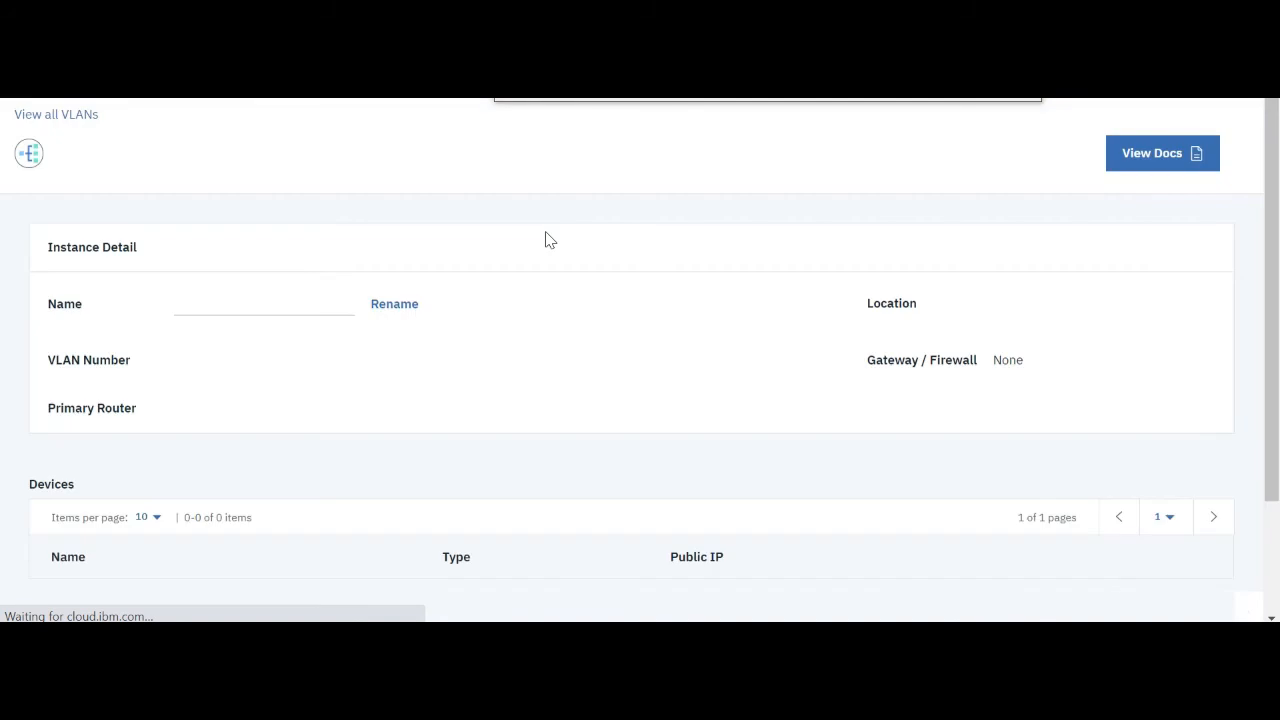
scroll(603, 313, down, 2)
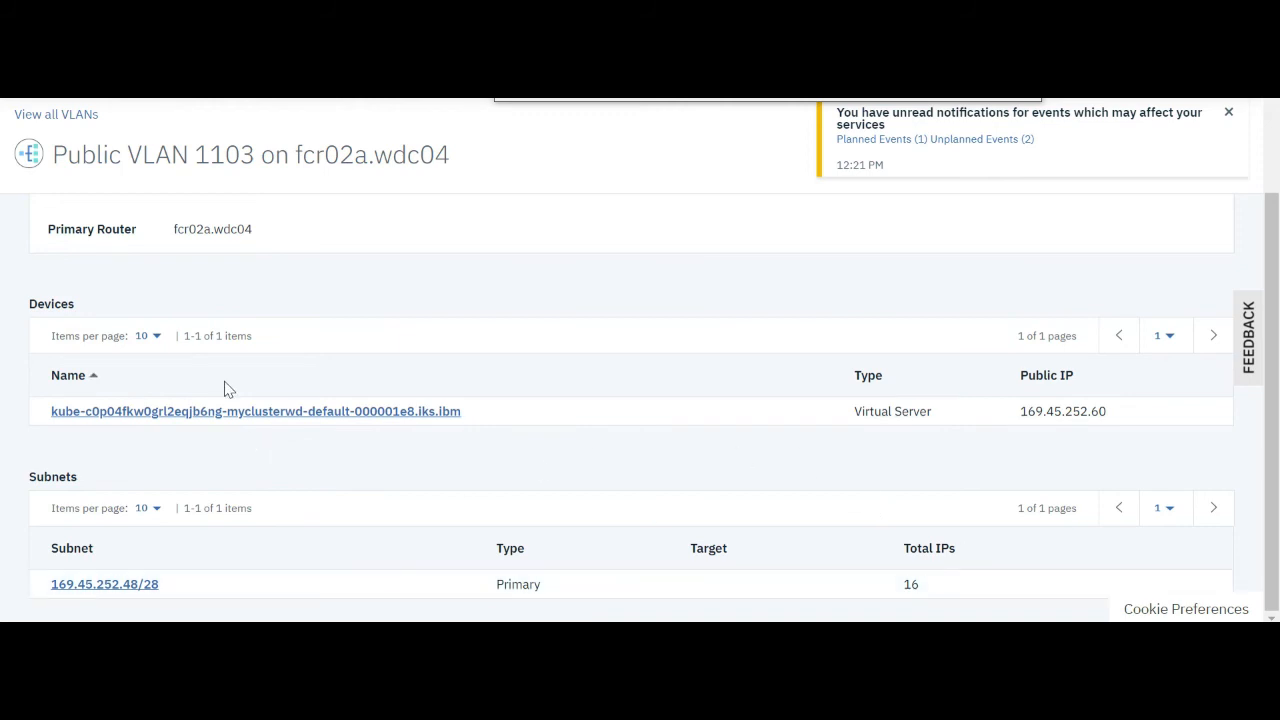
scroll(372, 467, up, 2)
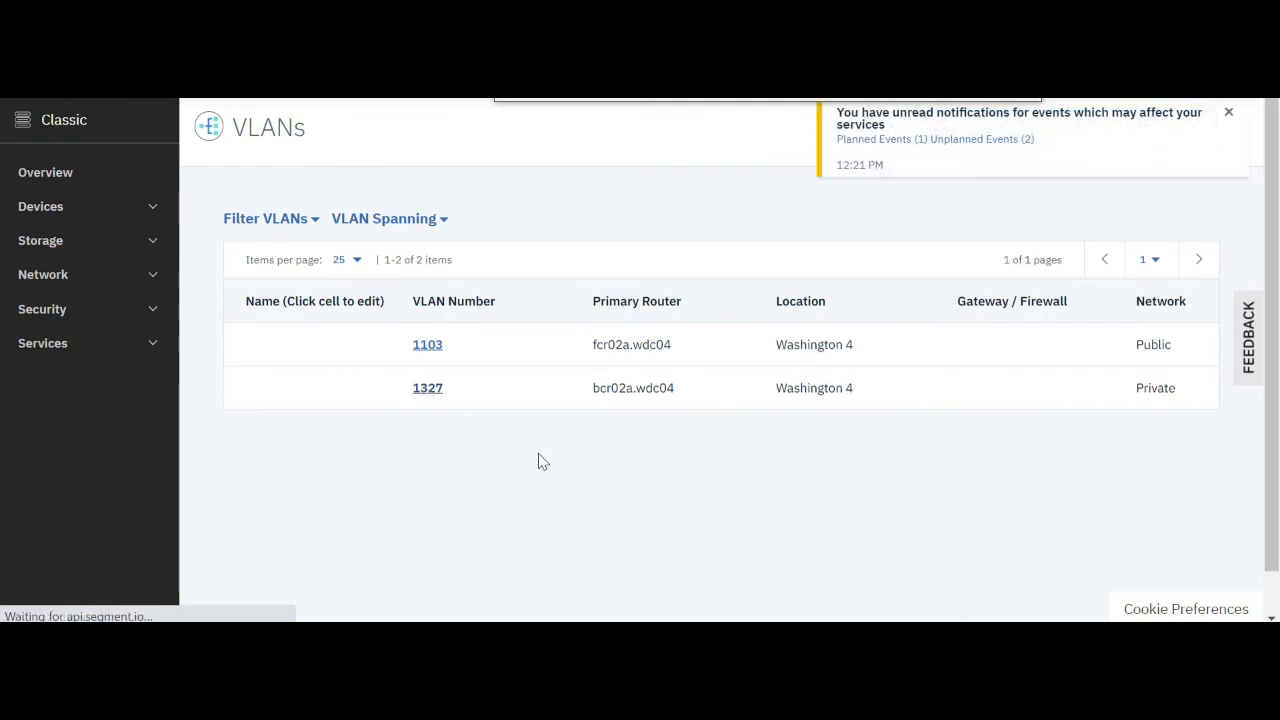
scroll(503, 421, down, 3)
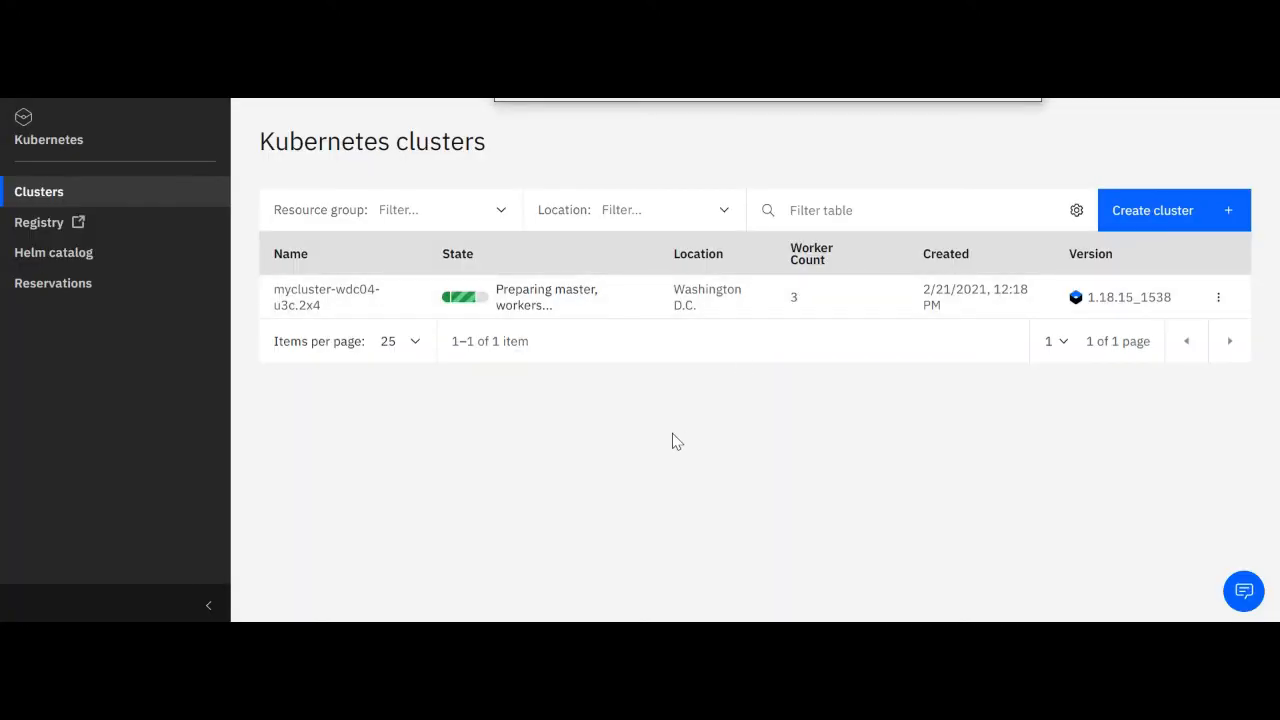
Open the mycluster-wdc04-u3c.2x4 cluster and check its provisioning status, worker nodes and worker pools
click(316, 298)
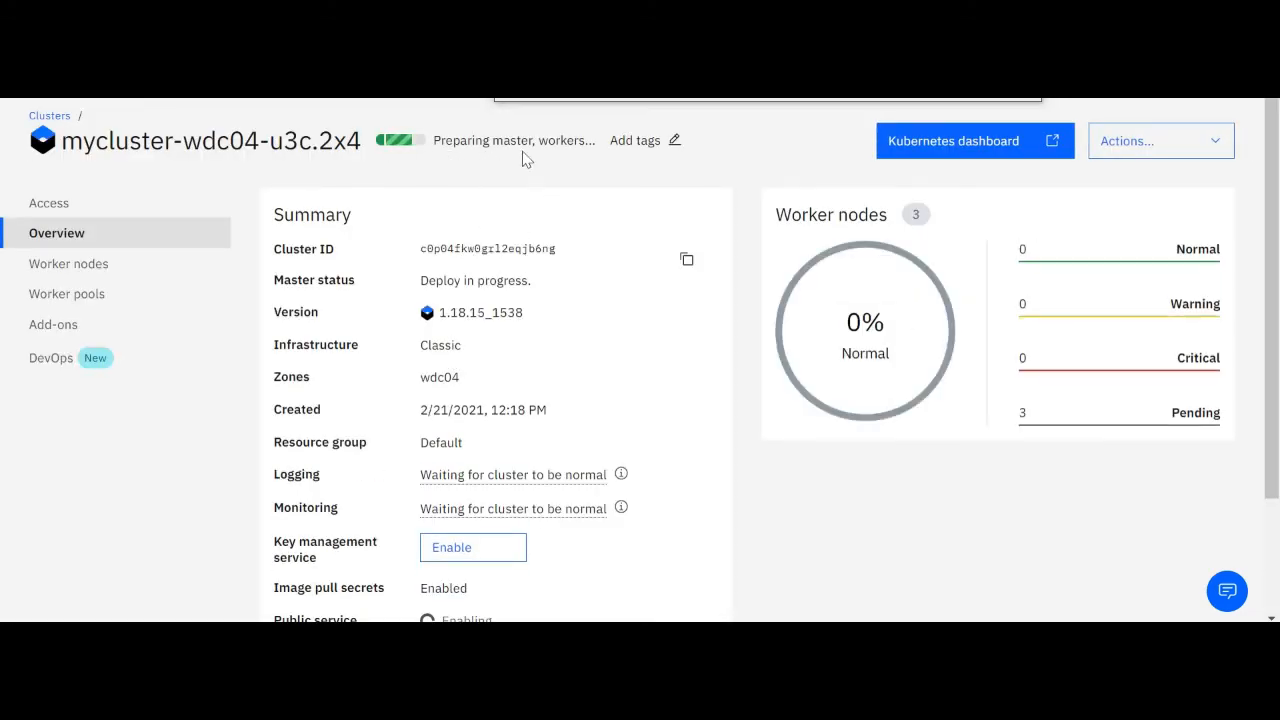
click(85, 274)
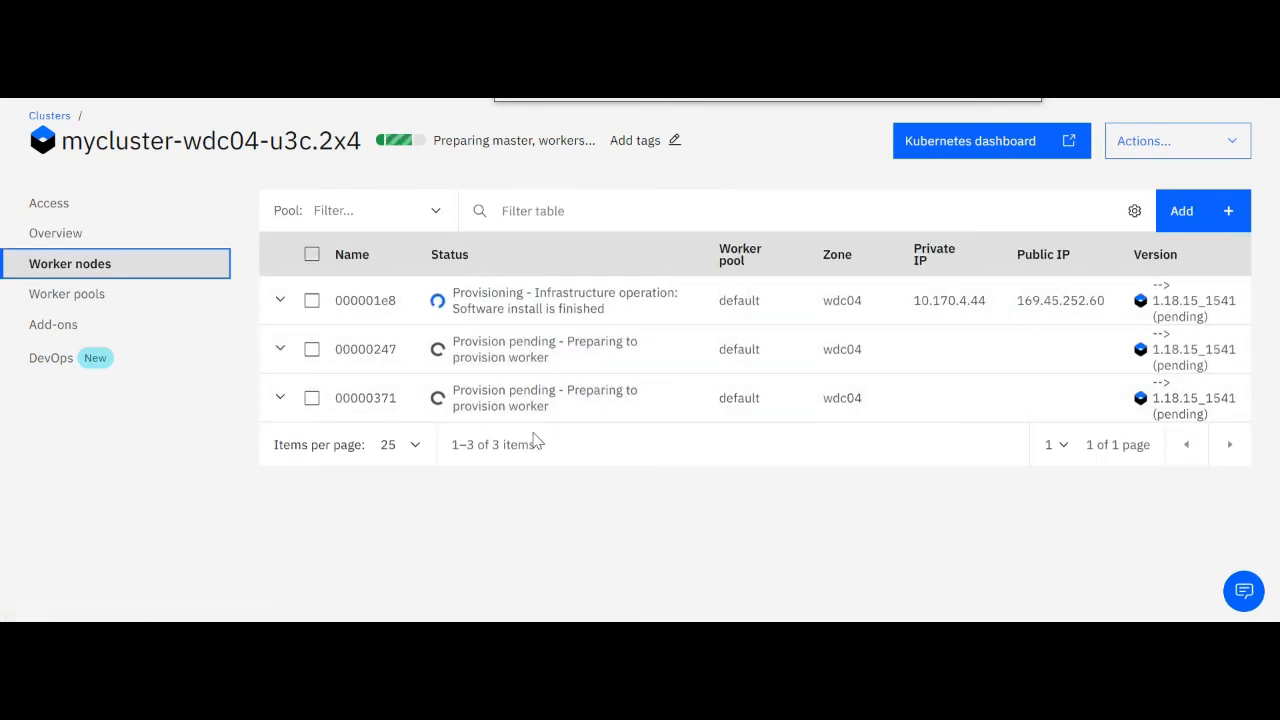
click(84, 294)
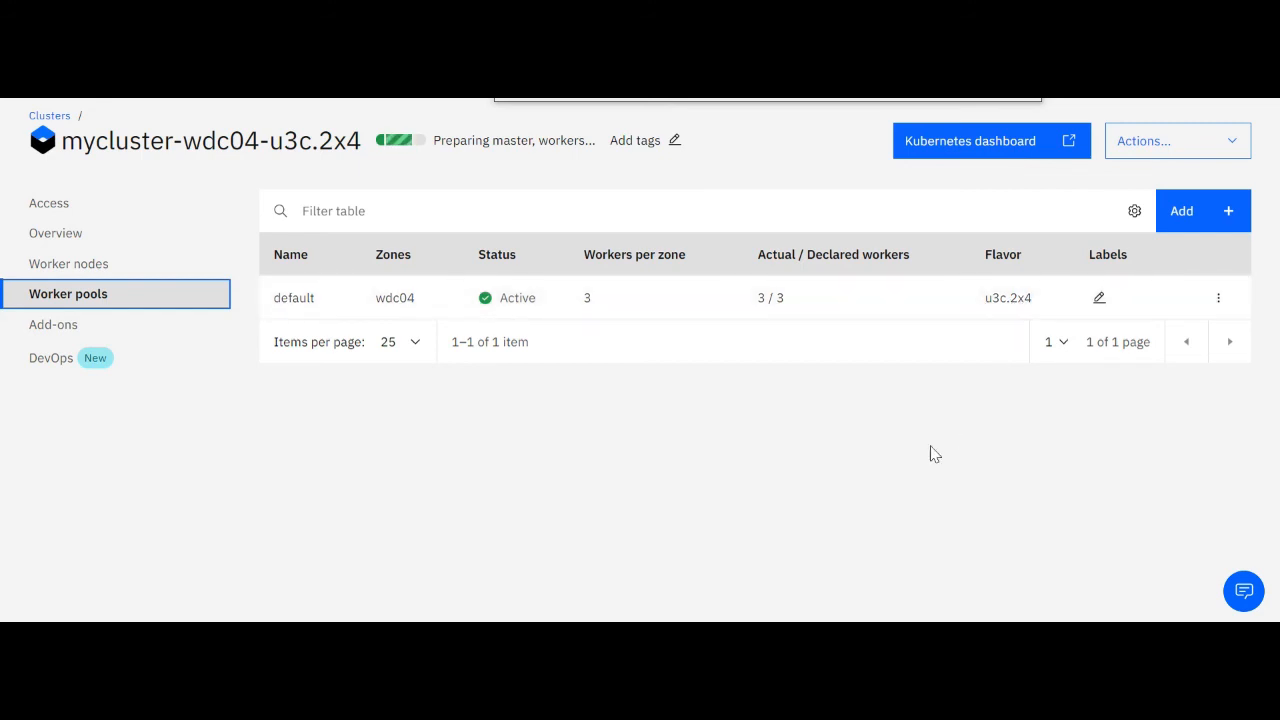
click(94, 208)
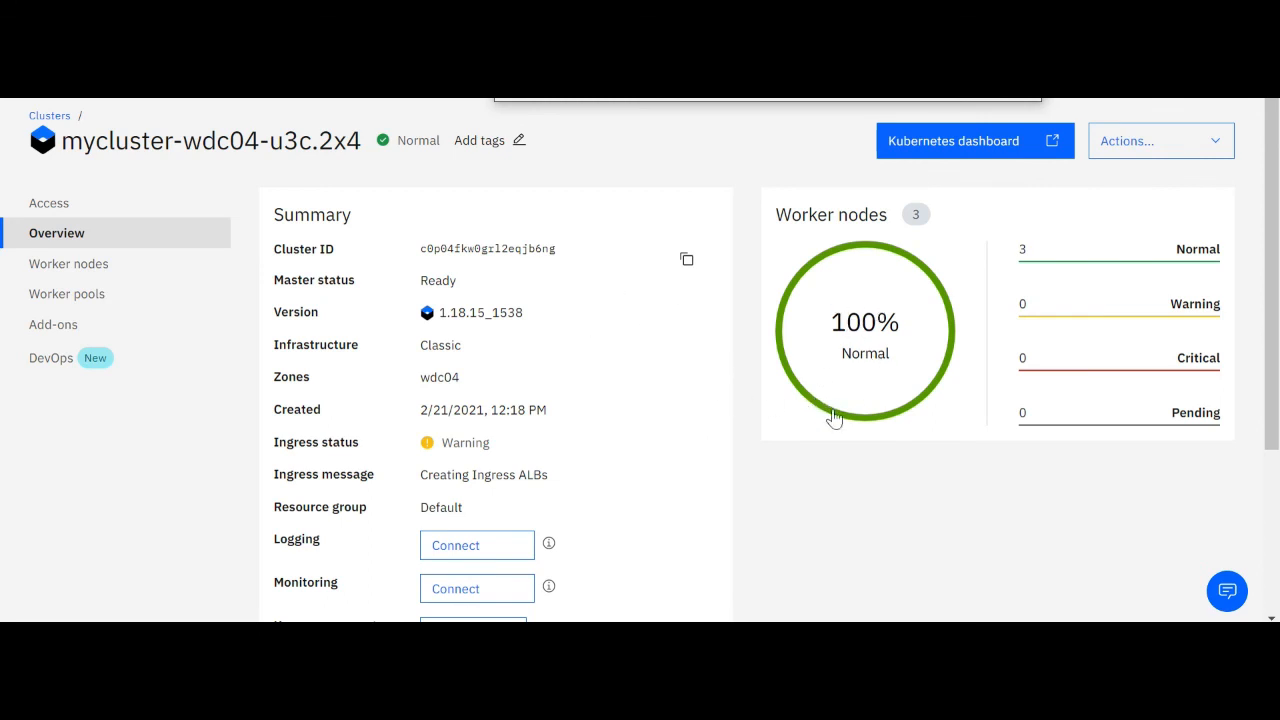
Recheck the cluster's worker nodes, worker pool and overview after provisioning
click(69, 263)
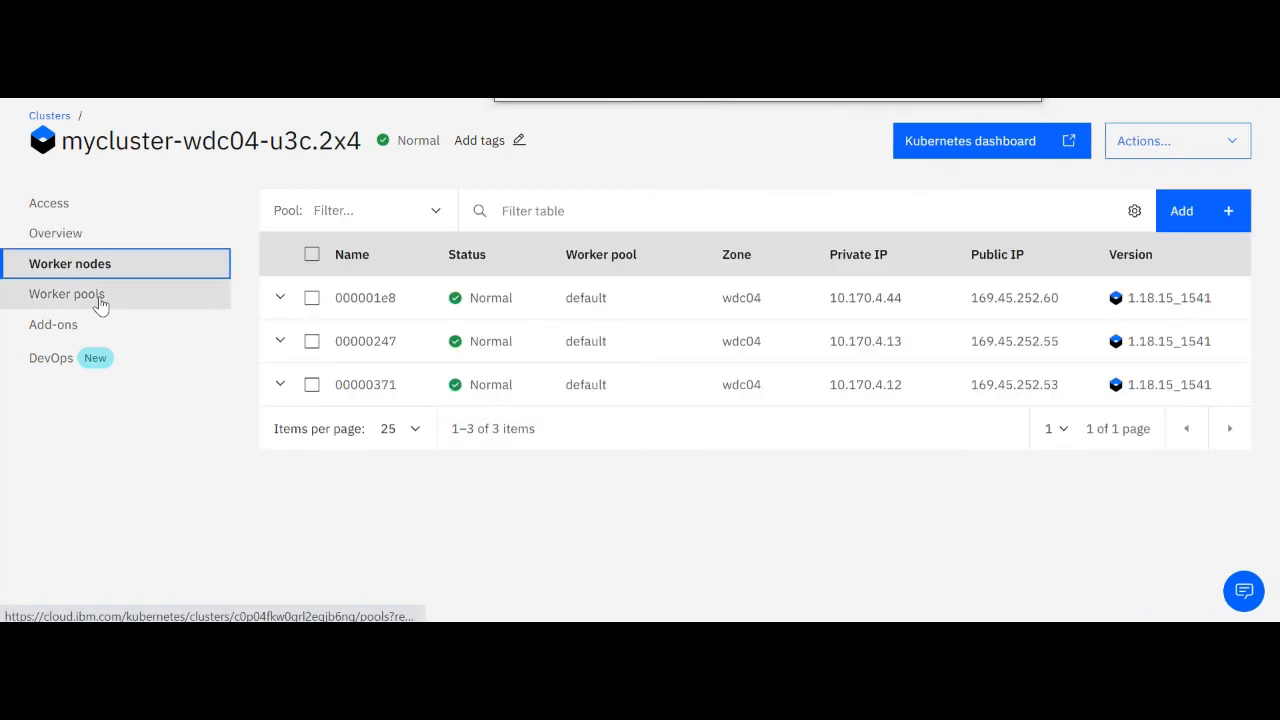
click(161, 303)
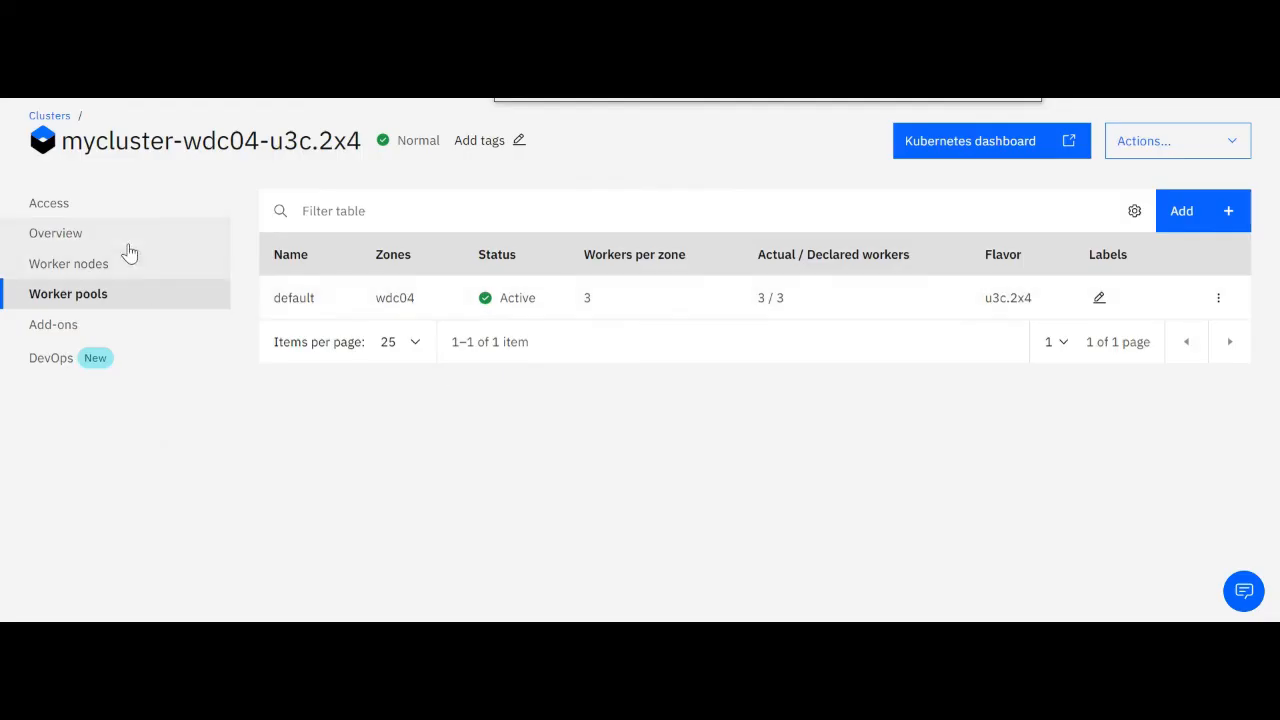
click(95, 233)
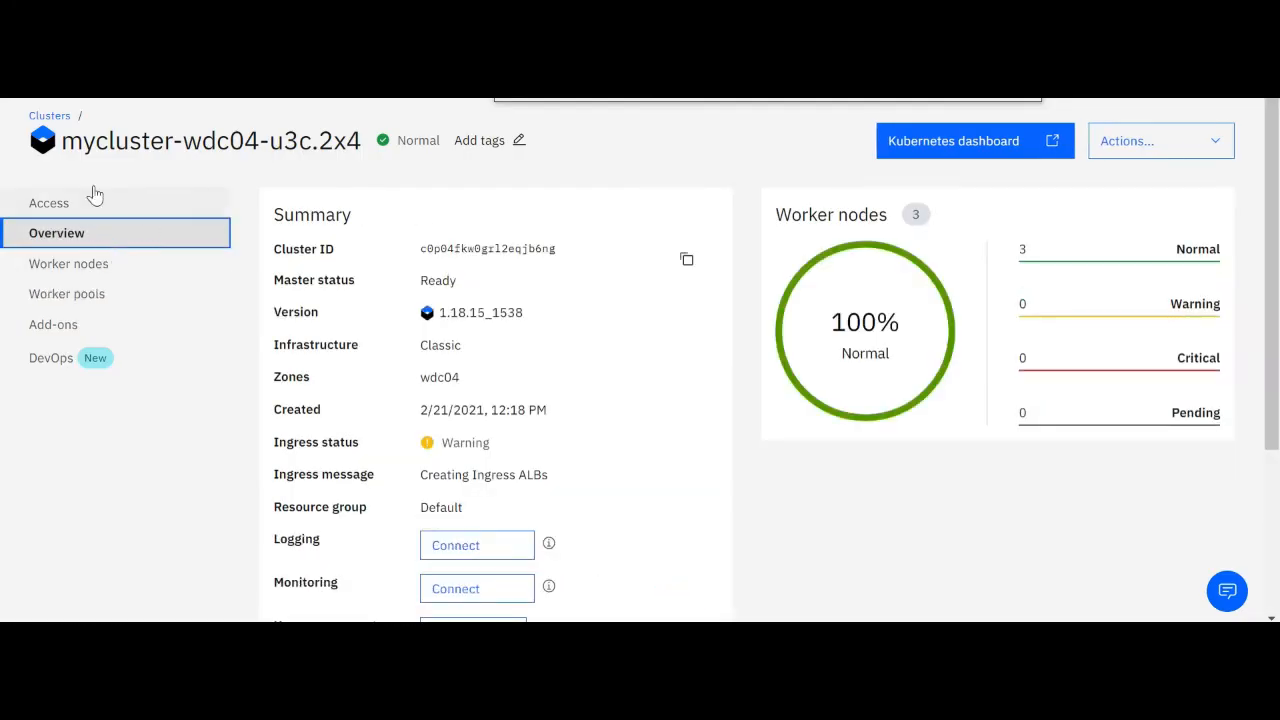
Copy the cluster's ibmcloud ks cluster config command from its access instructions and run it in the MobaXterm terminal
click(88, 202)
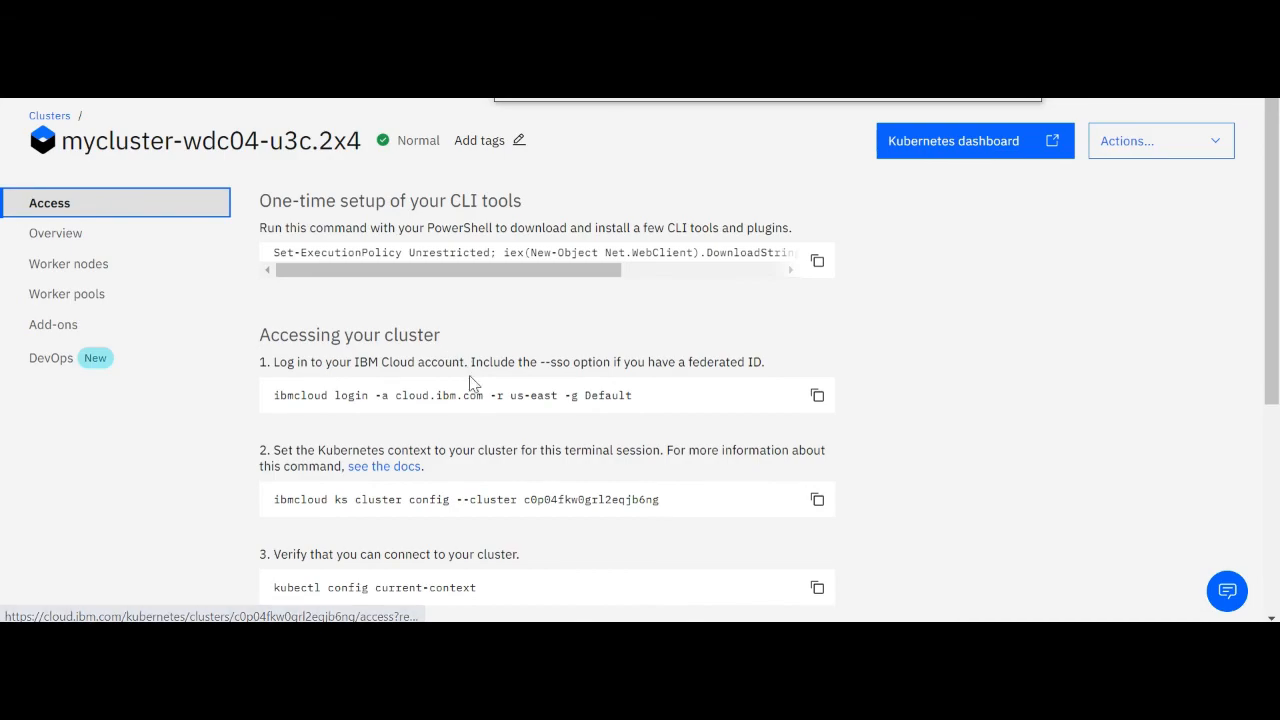
click(815, 502)
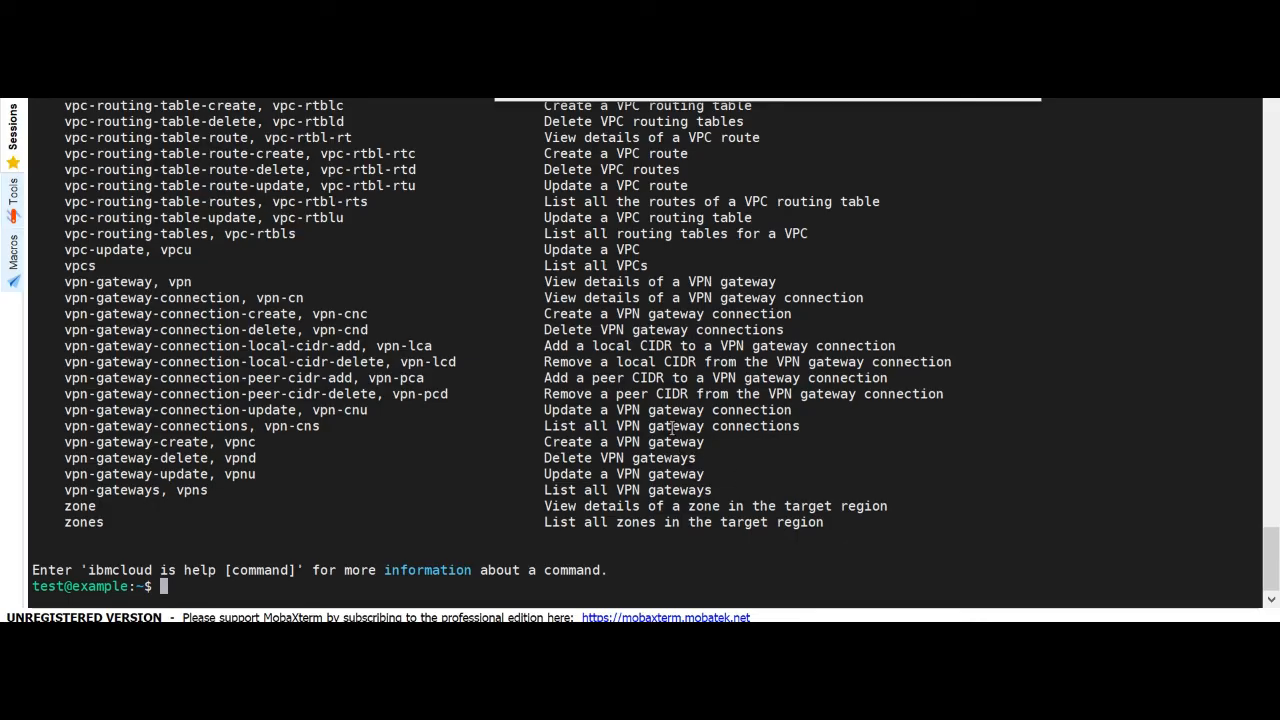
right_click(672, 428)
key(Return)
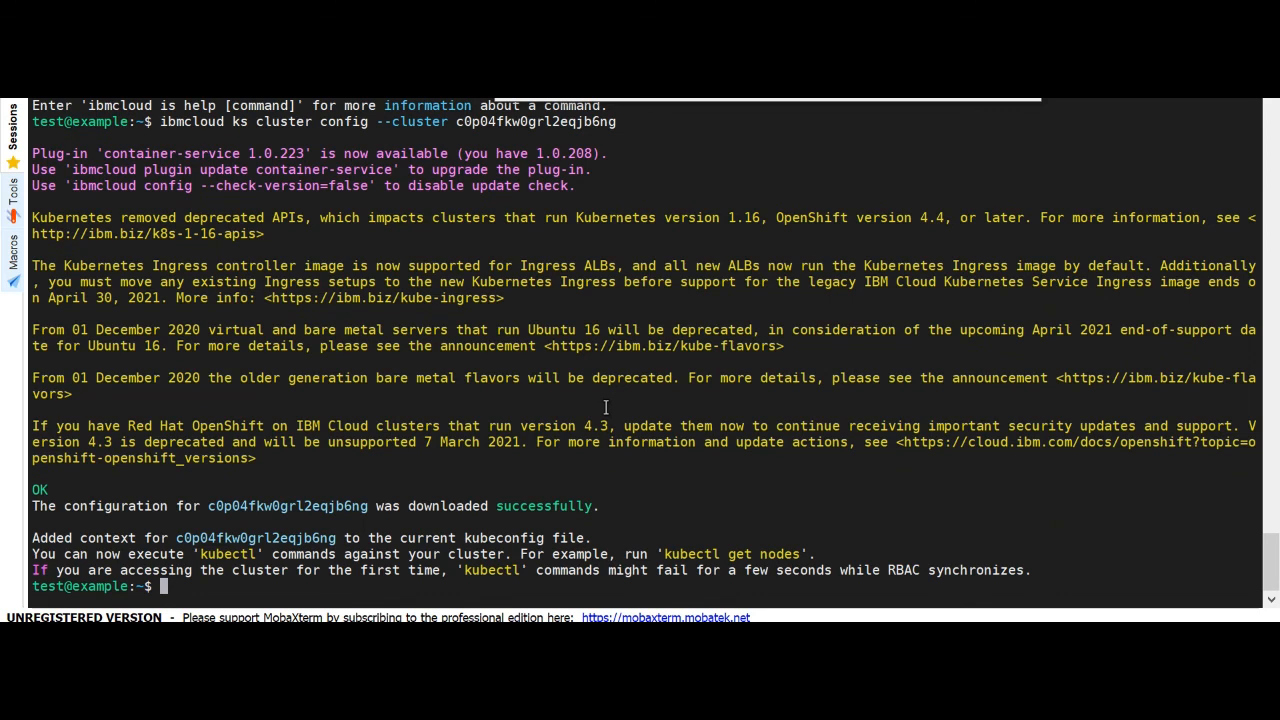
List the nodes with kubectl get nodes and compare them with the cluster's worker nodes in the IBM Cloud console
text(kubectl get nodes)
key(Return)
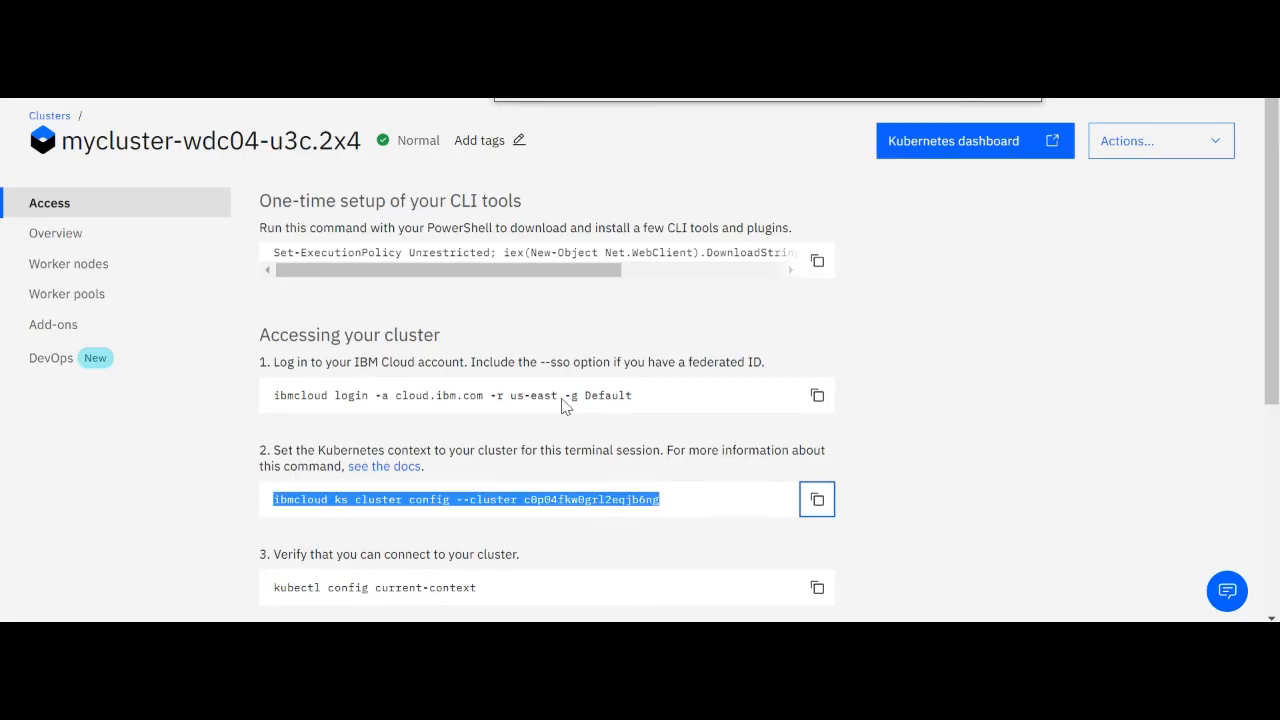
click(130, 302)
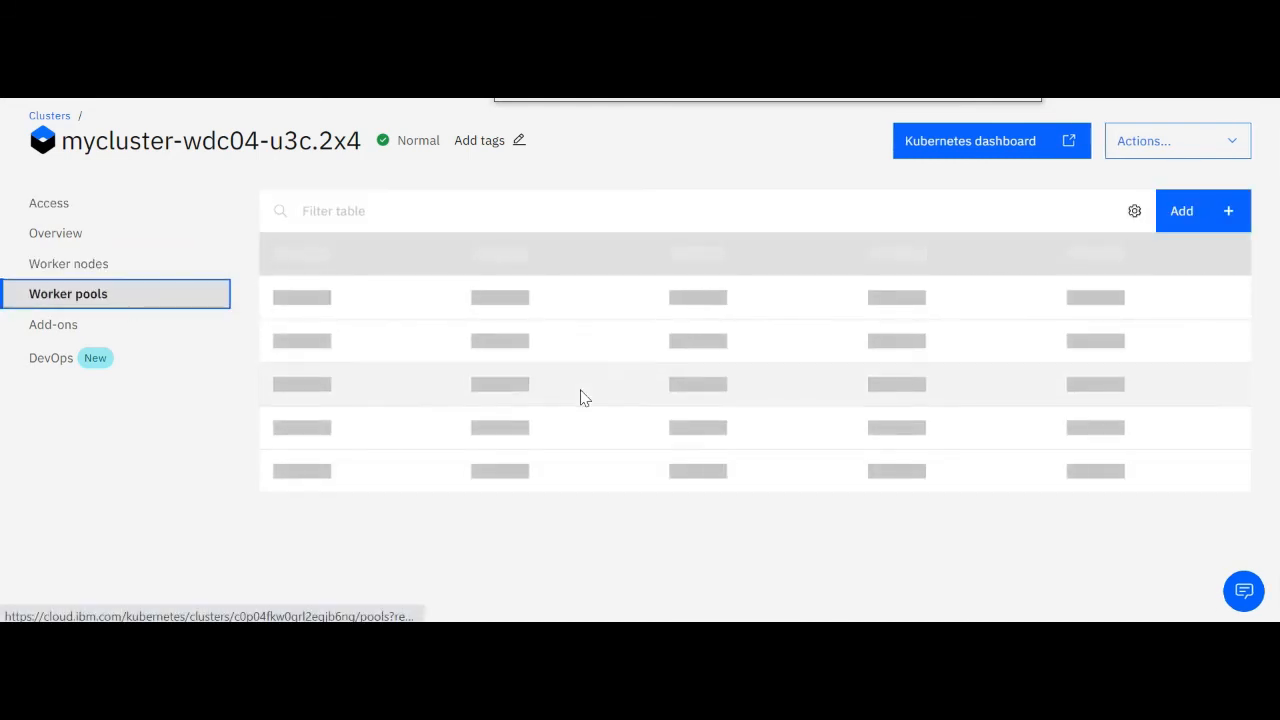
click(90, 260)
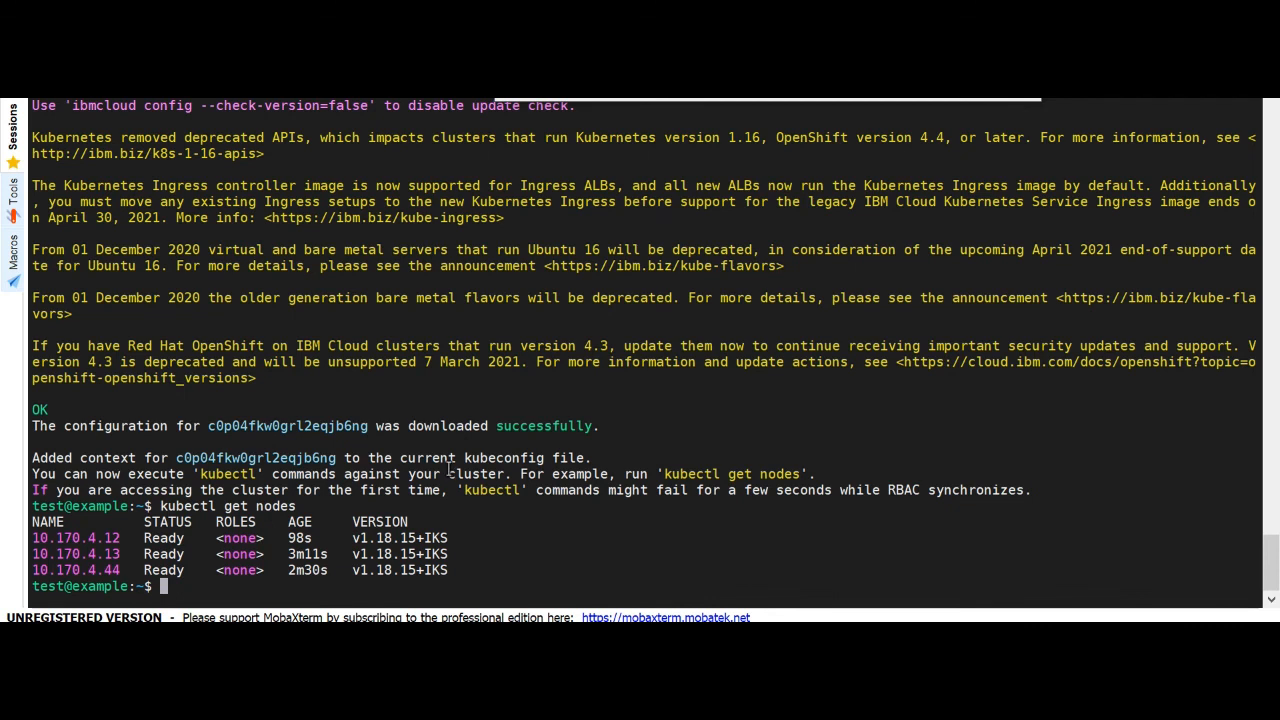
Create a deployment named webserver from the nginx image with kubectl create deploy in the terminal
text(kubectl create deploy )
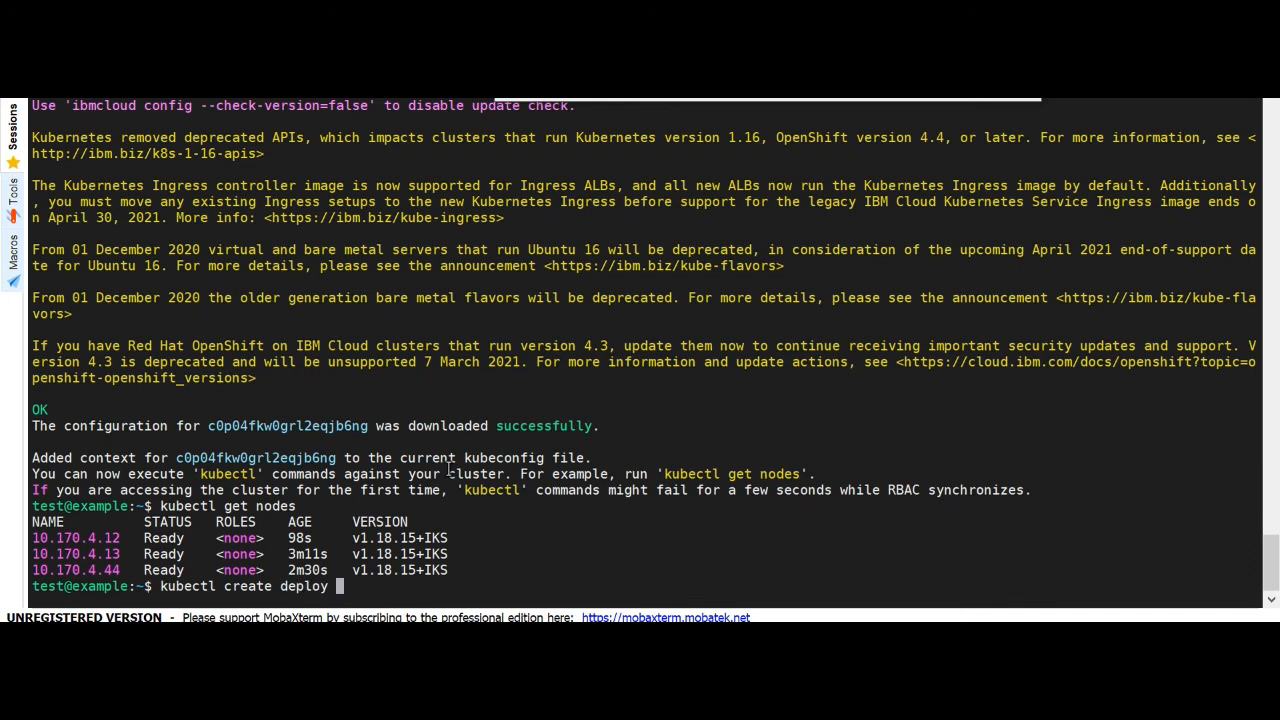
text(webserver --image=nginx)
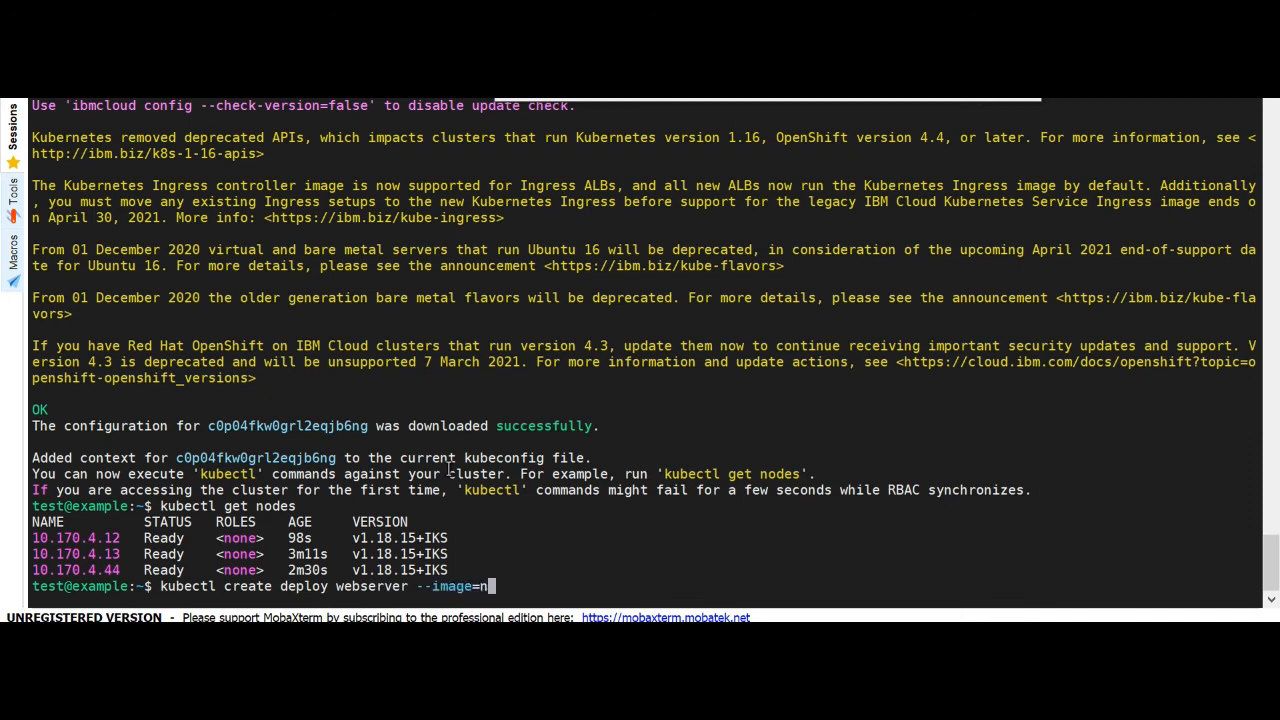
key(Return)
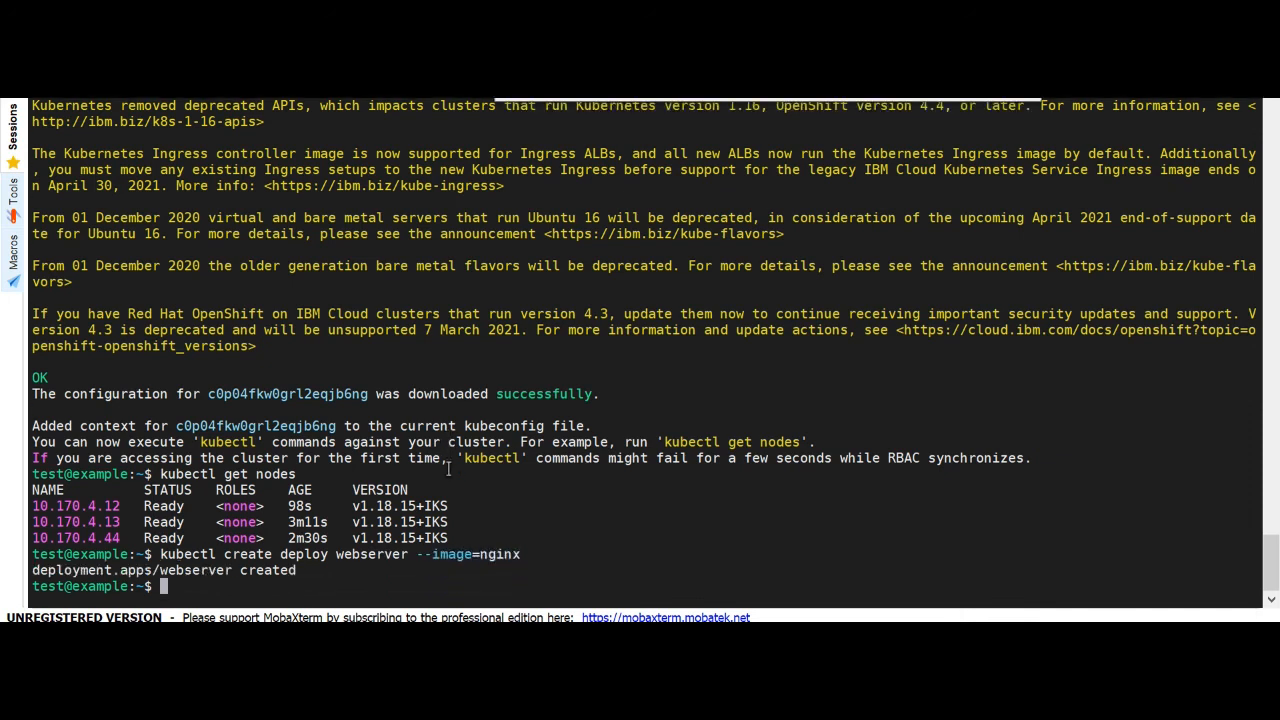
Check the status of the webserver pod with kubectl get pods
text(k get pods)
key(Return)
key(Up)
key(Left)
key(Left)
key(Left)
key(Left)
key(Left)
key(Left)
key(Left)
key(Left)
key(Left)
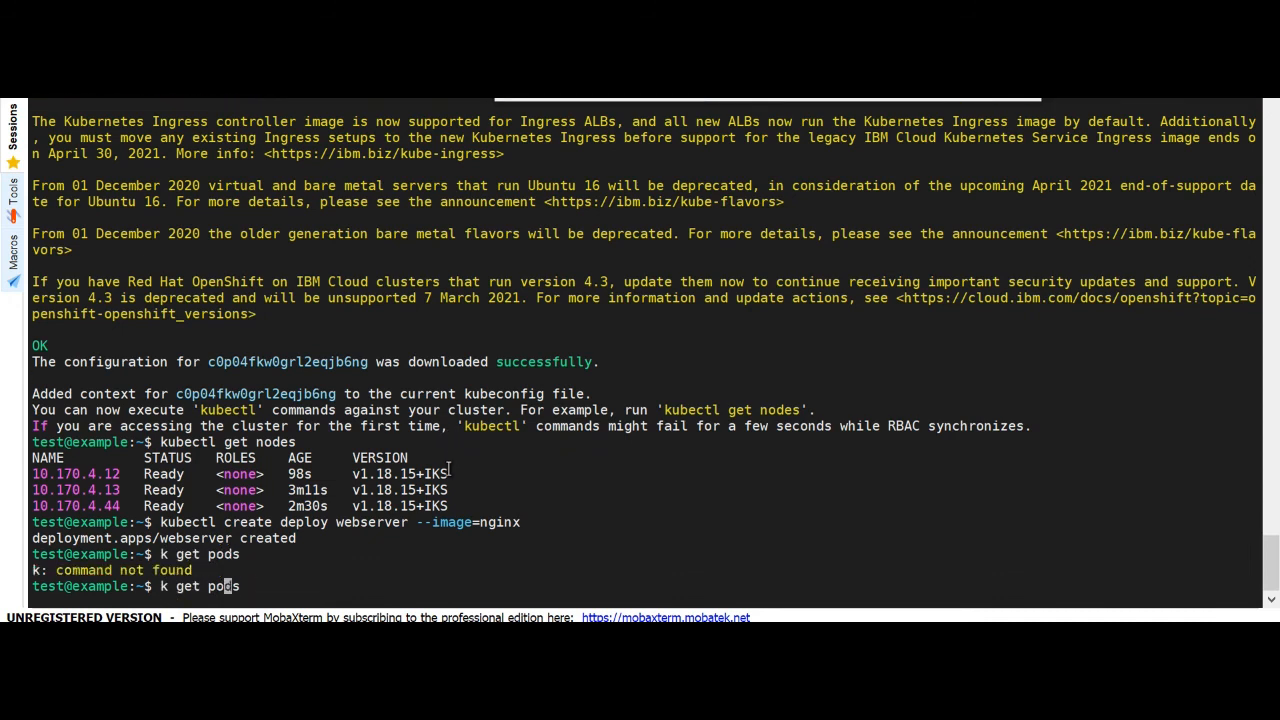
text(ubectl)
key(Return)
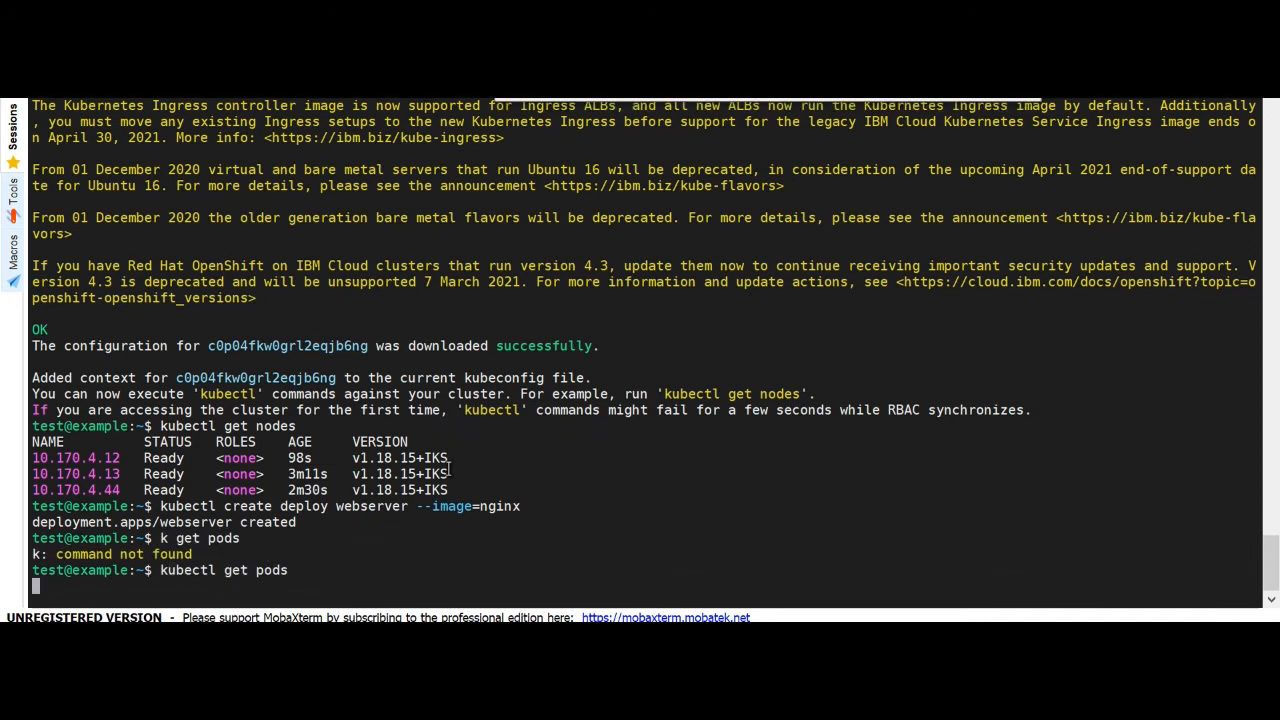
key(Up)
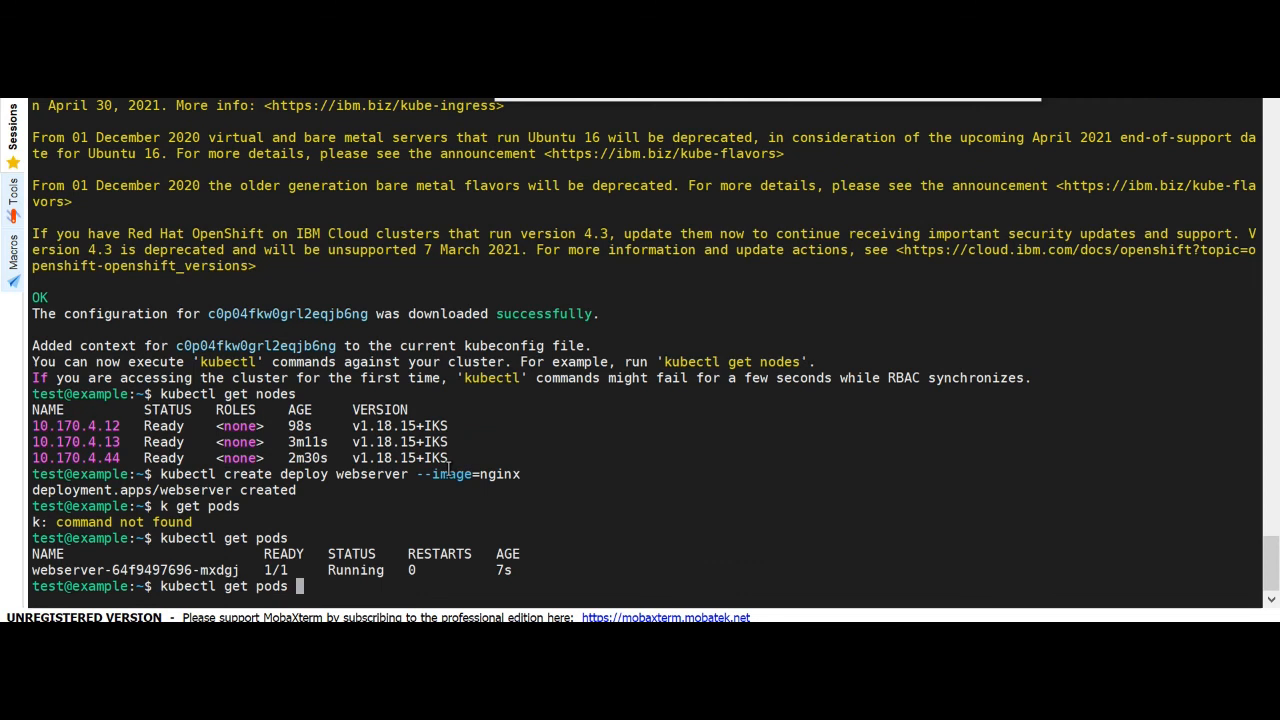
key(Return)
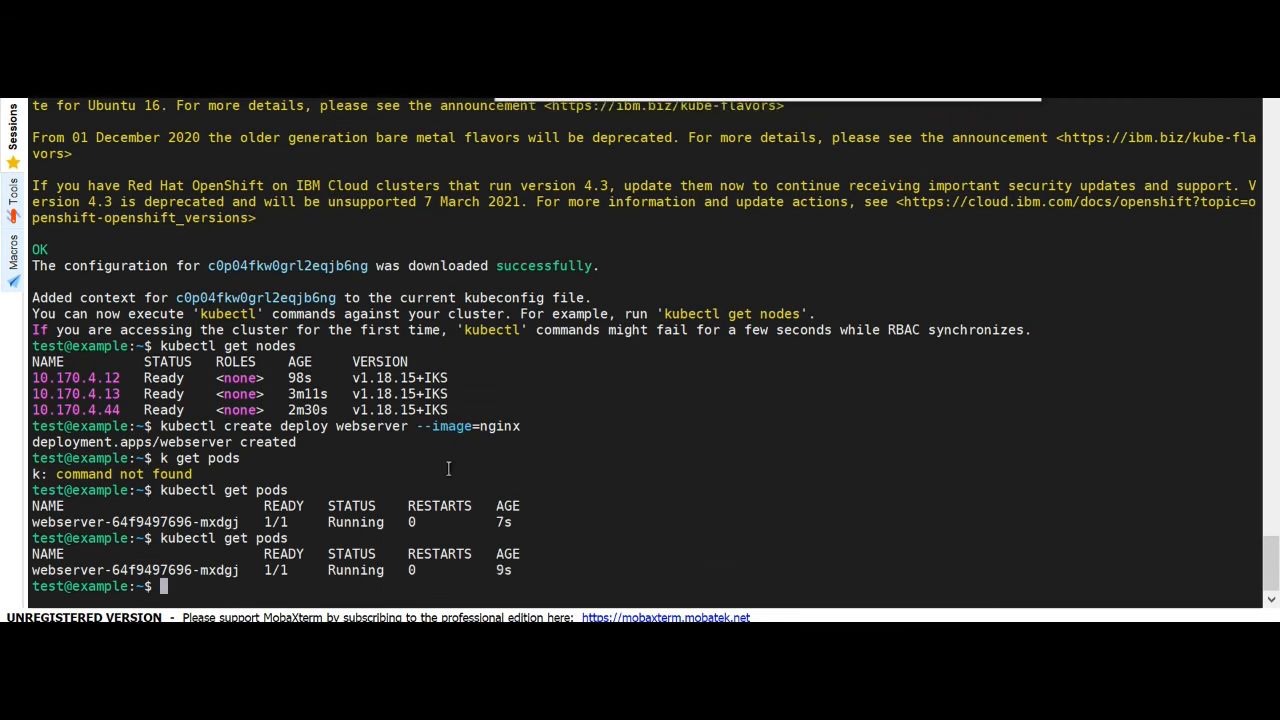
Forward local port 8081 to port 80 of deploy/webserver with kubectl port-forward, and load localhost:8081 in the browser
text(kubectl port-forw)
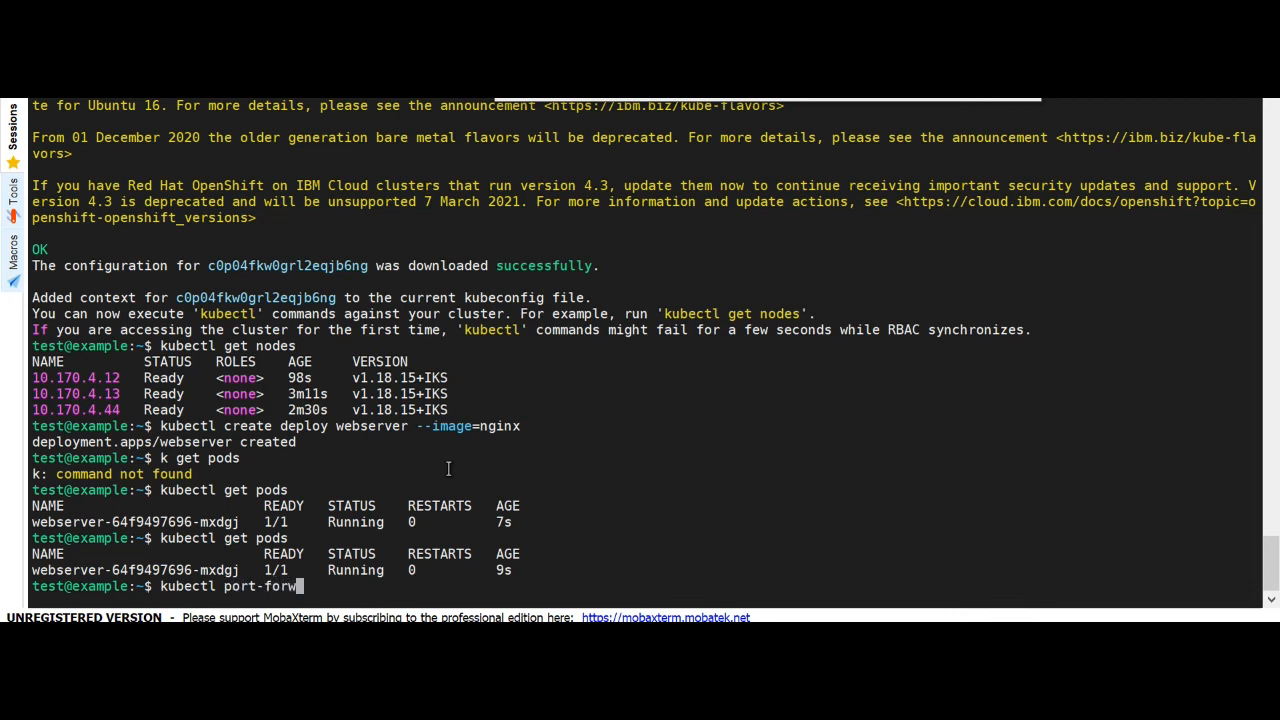
text(ard deploy/webserver)
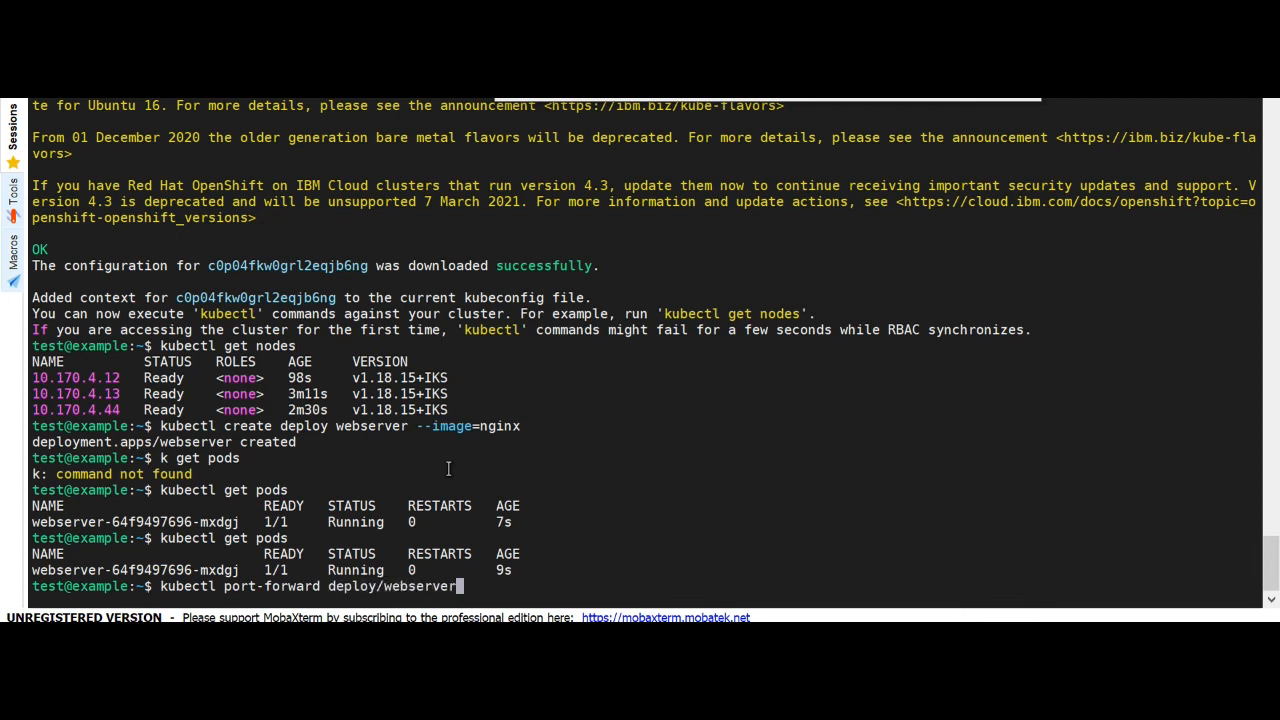
text( 8081:80)
key(Return)
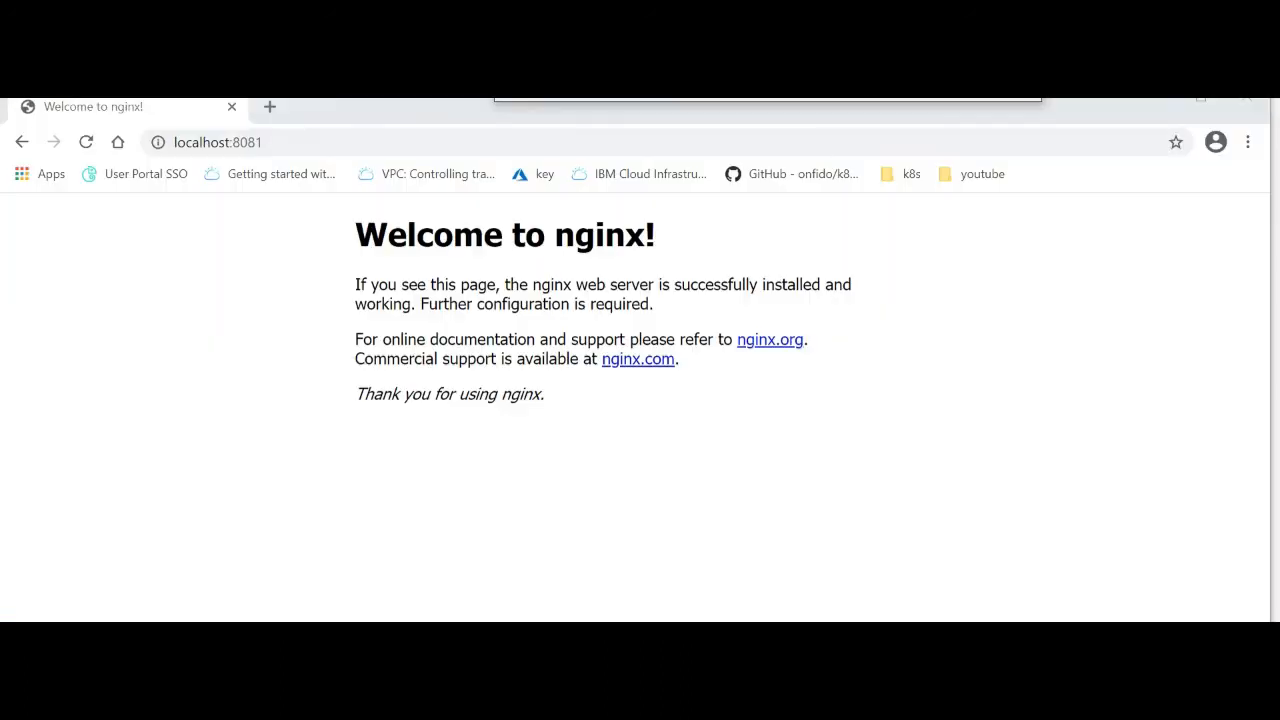
click(274, 147)
key(Return)
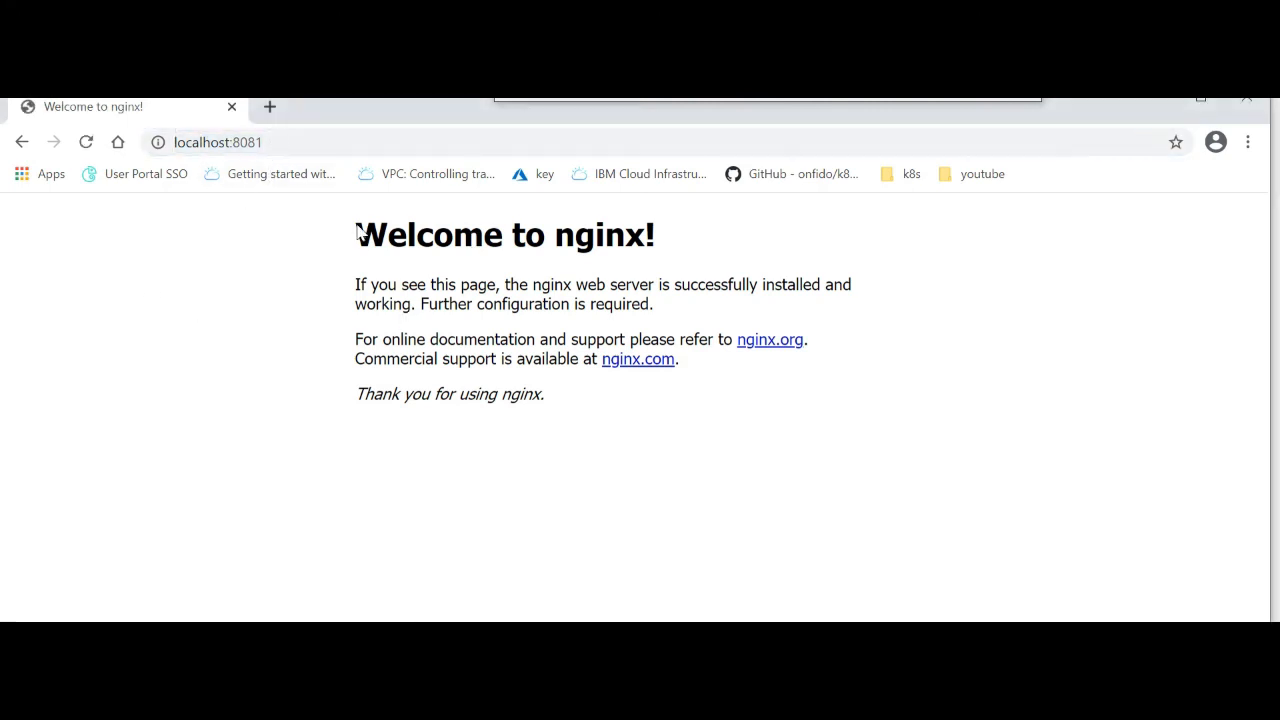